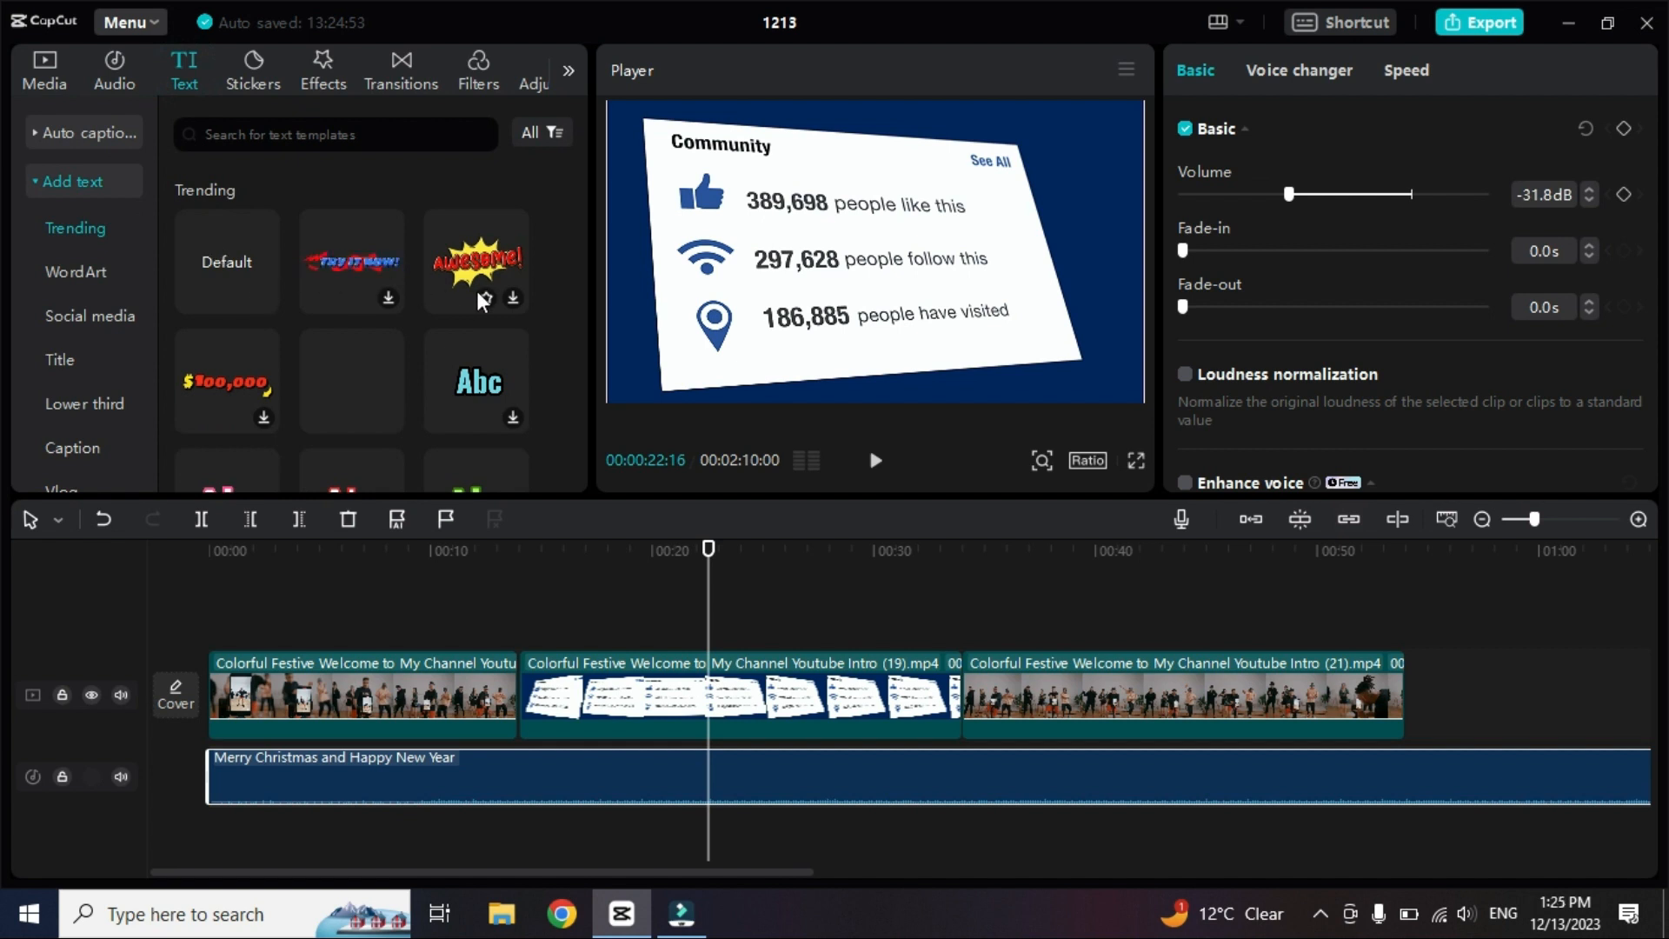
# - Add a Default text clip above the second video clip at about 21 seconds and change its wording to "Sample"
pyautogui.scroll(-2, 343, 333)
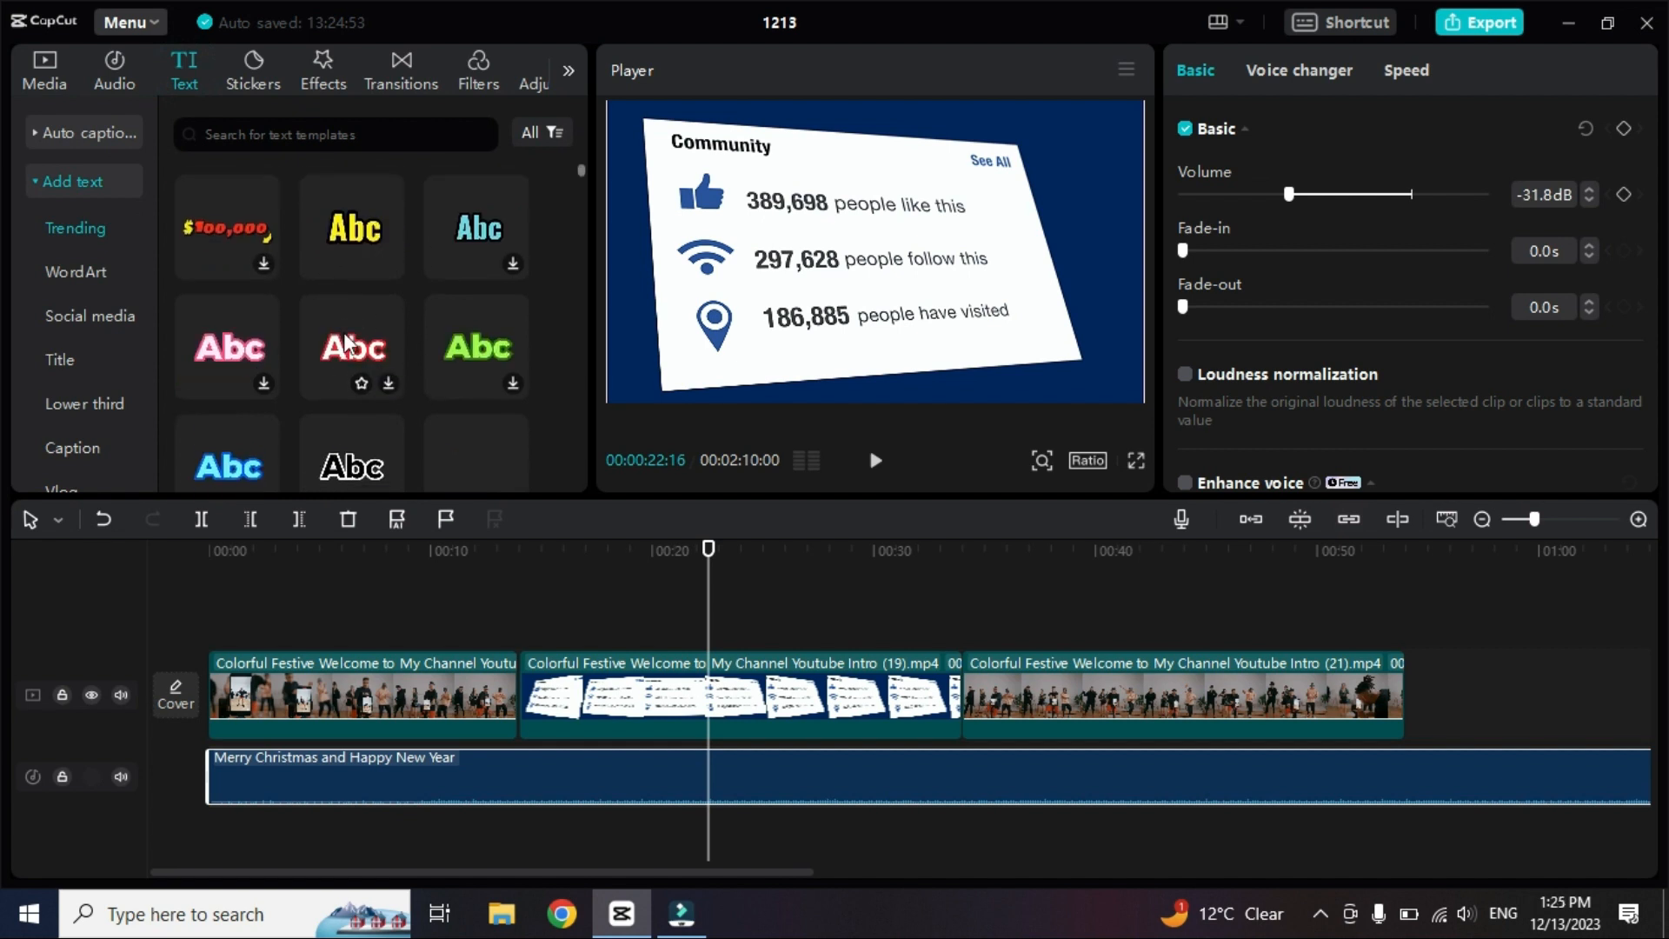
pyautogui.scroll(2, 344, 332)
pyautogui.scroll(-7, 345, 334)
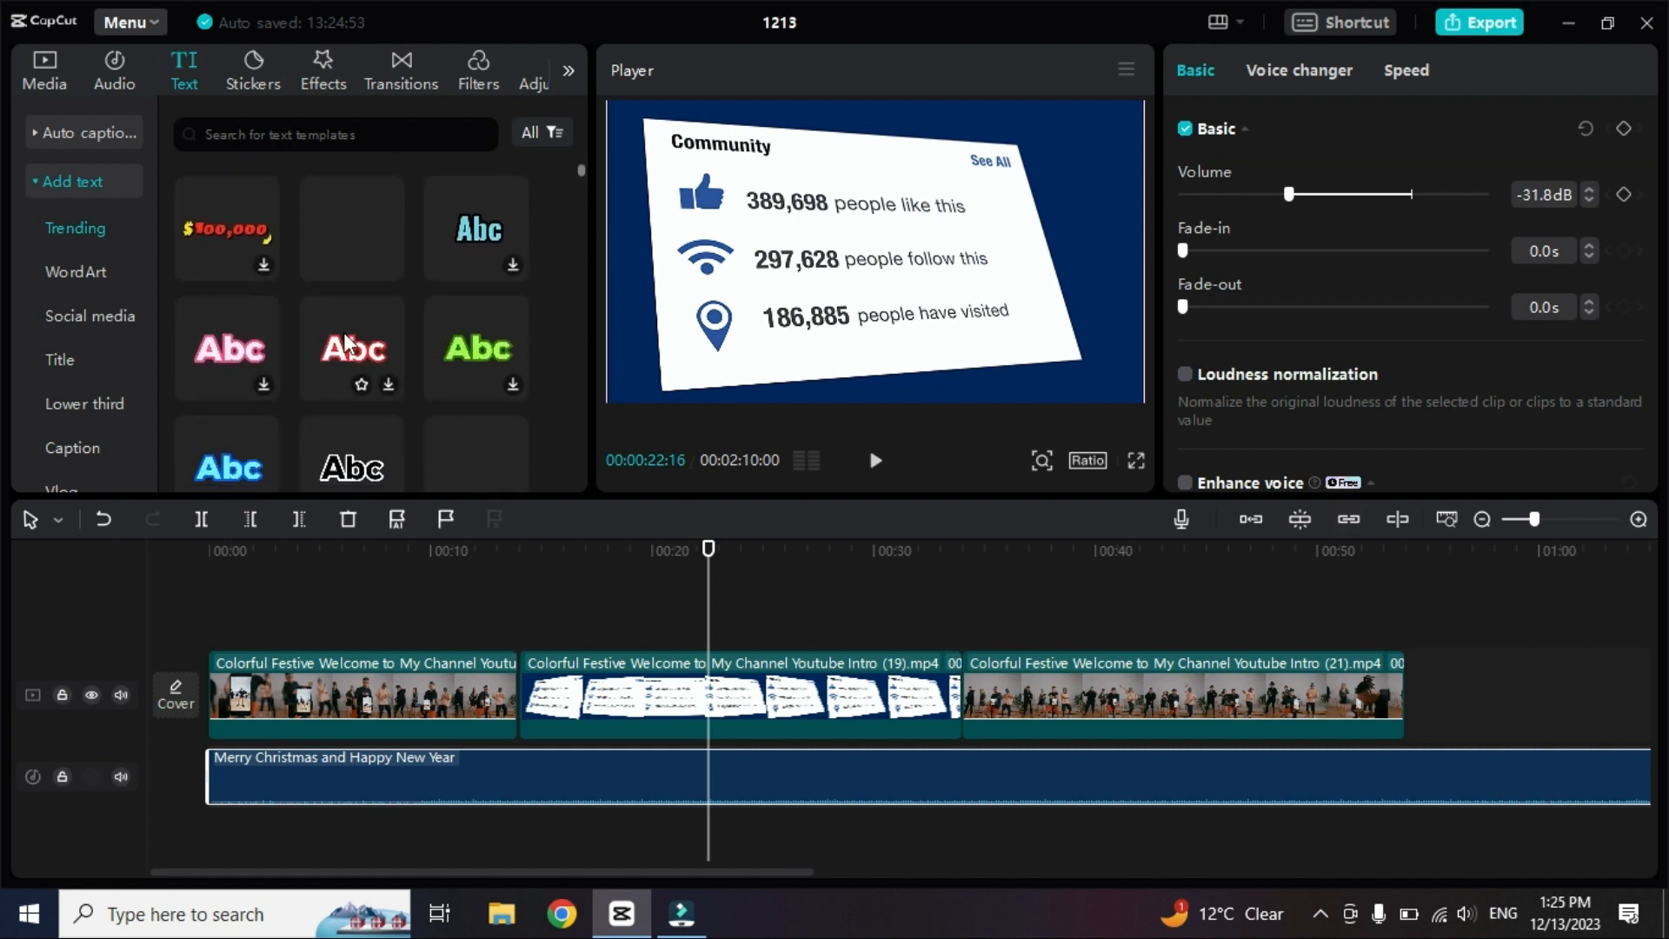
pyautogui.scroll(8, 343, 332)
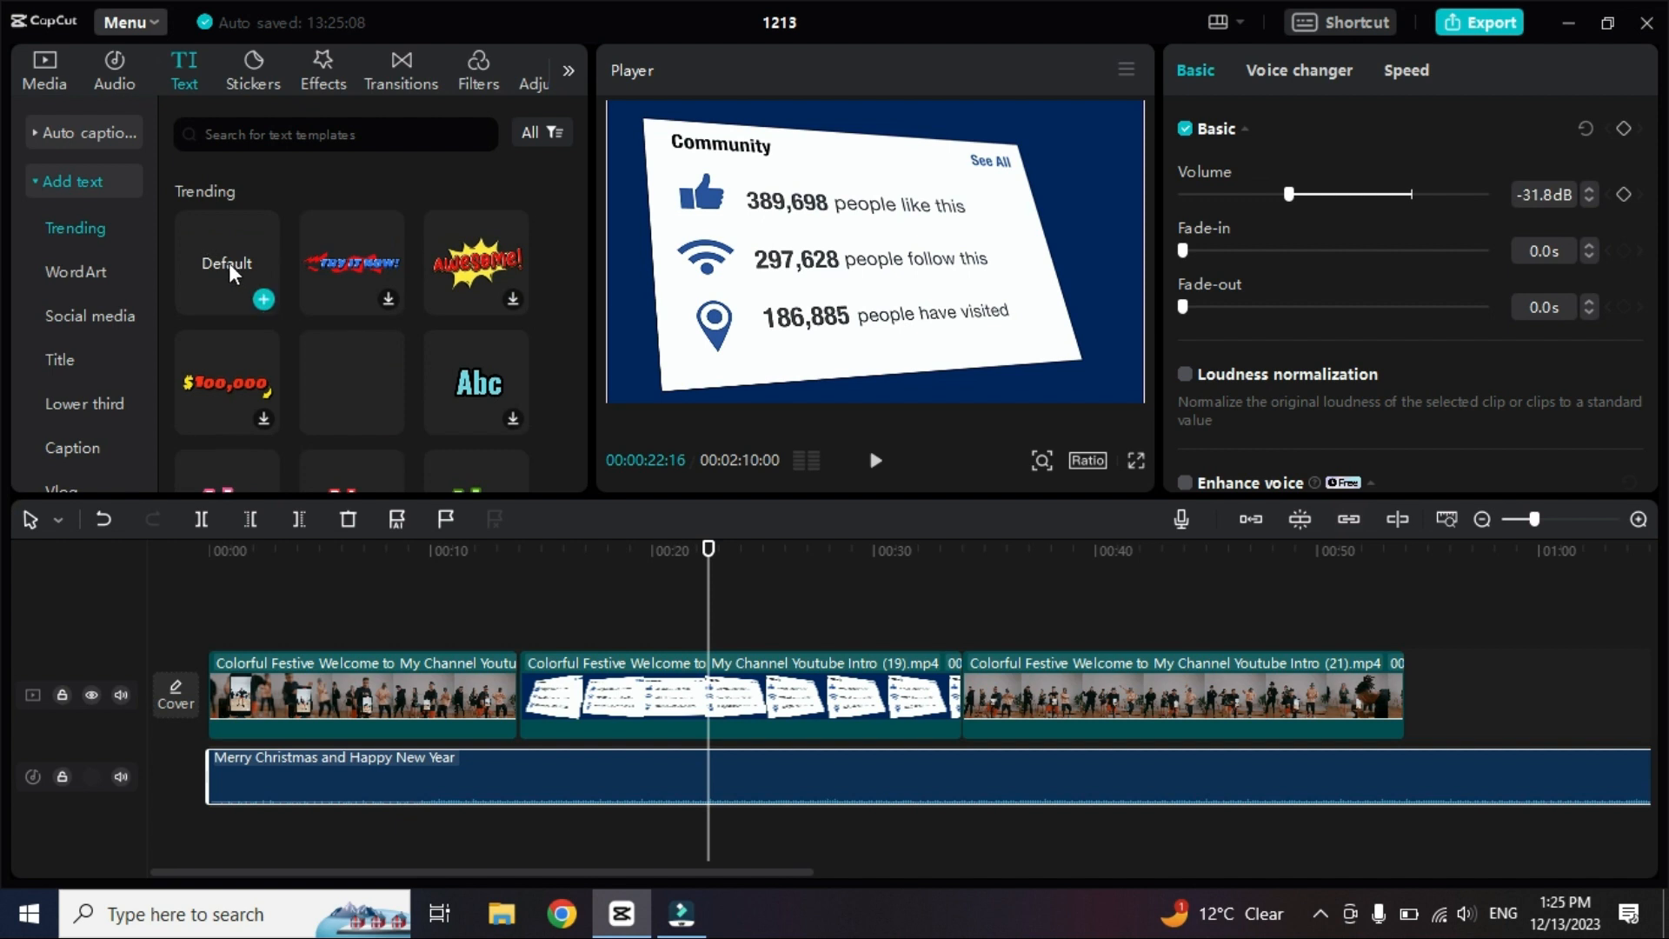
pyautogui.moveTo(199, 257); pyautogui.dragTo(672, 633)
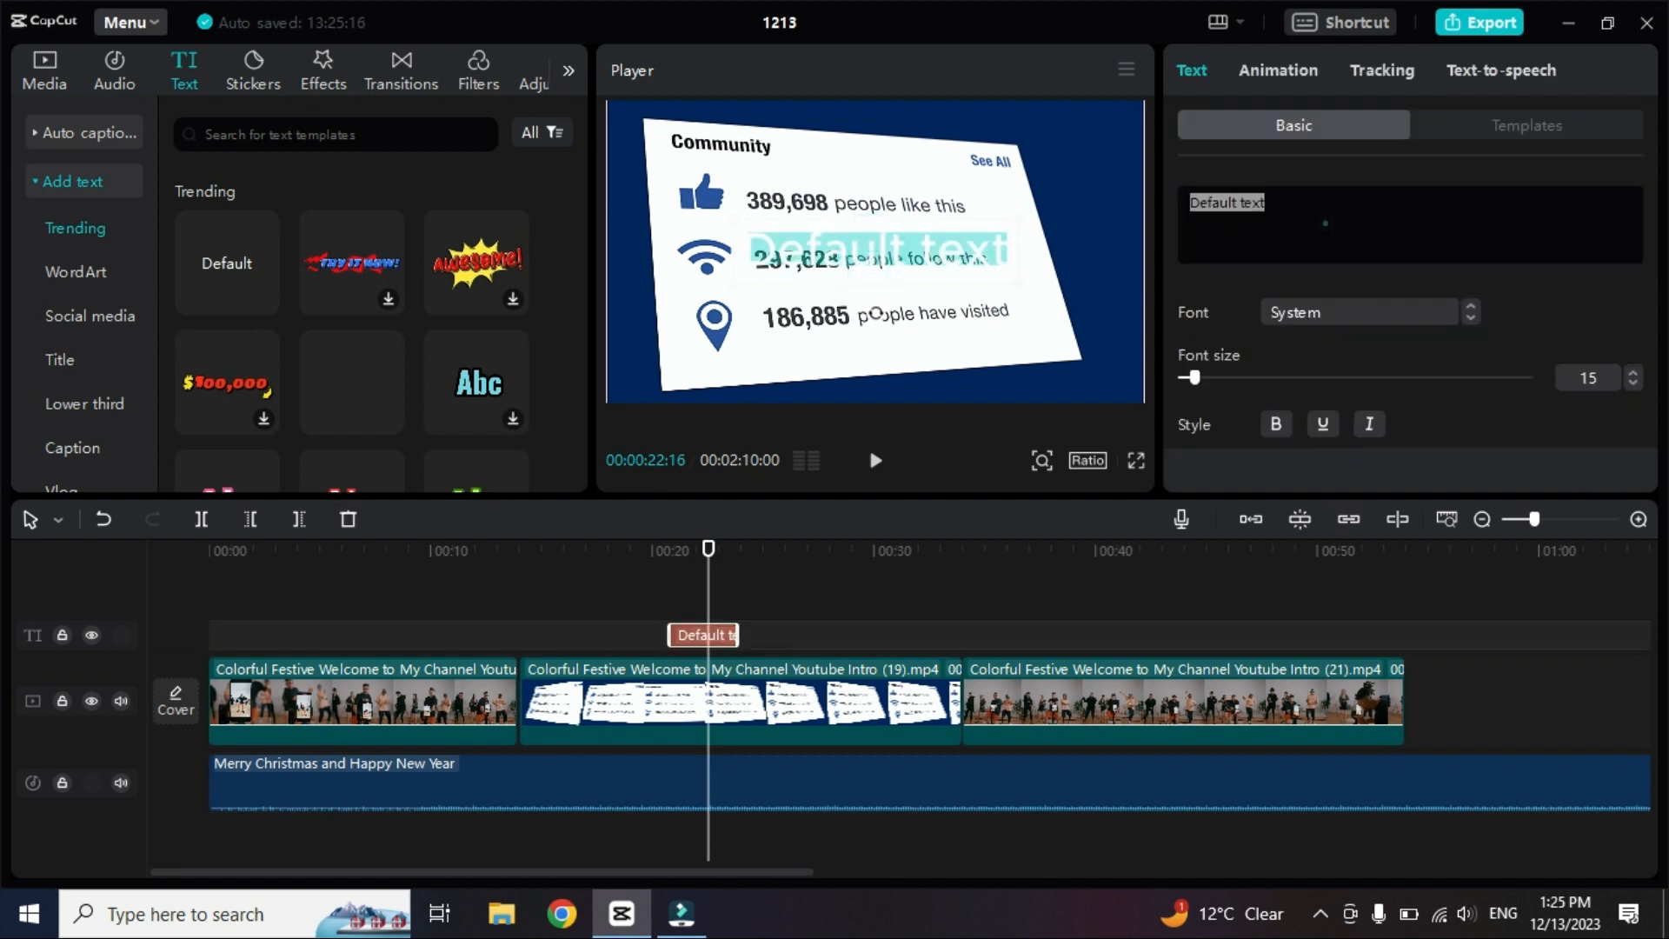
pyautogui.click(1325, 225)
pyautogui.hotkey('ctrl', 'a')
pyautogui.write('Sam')
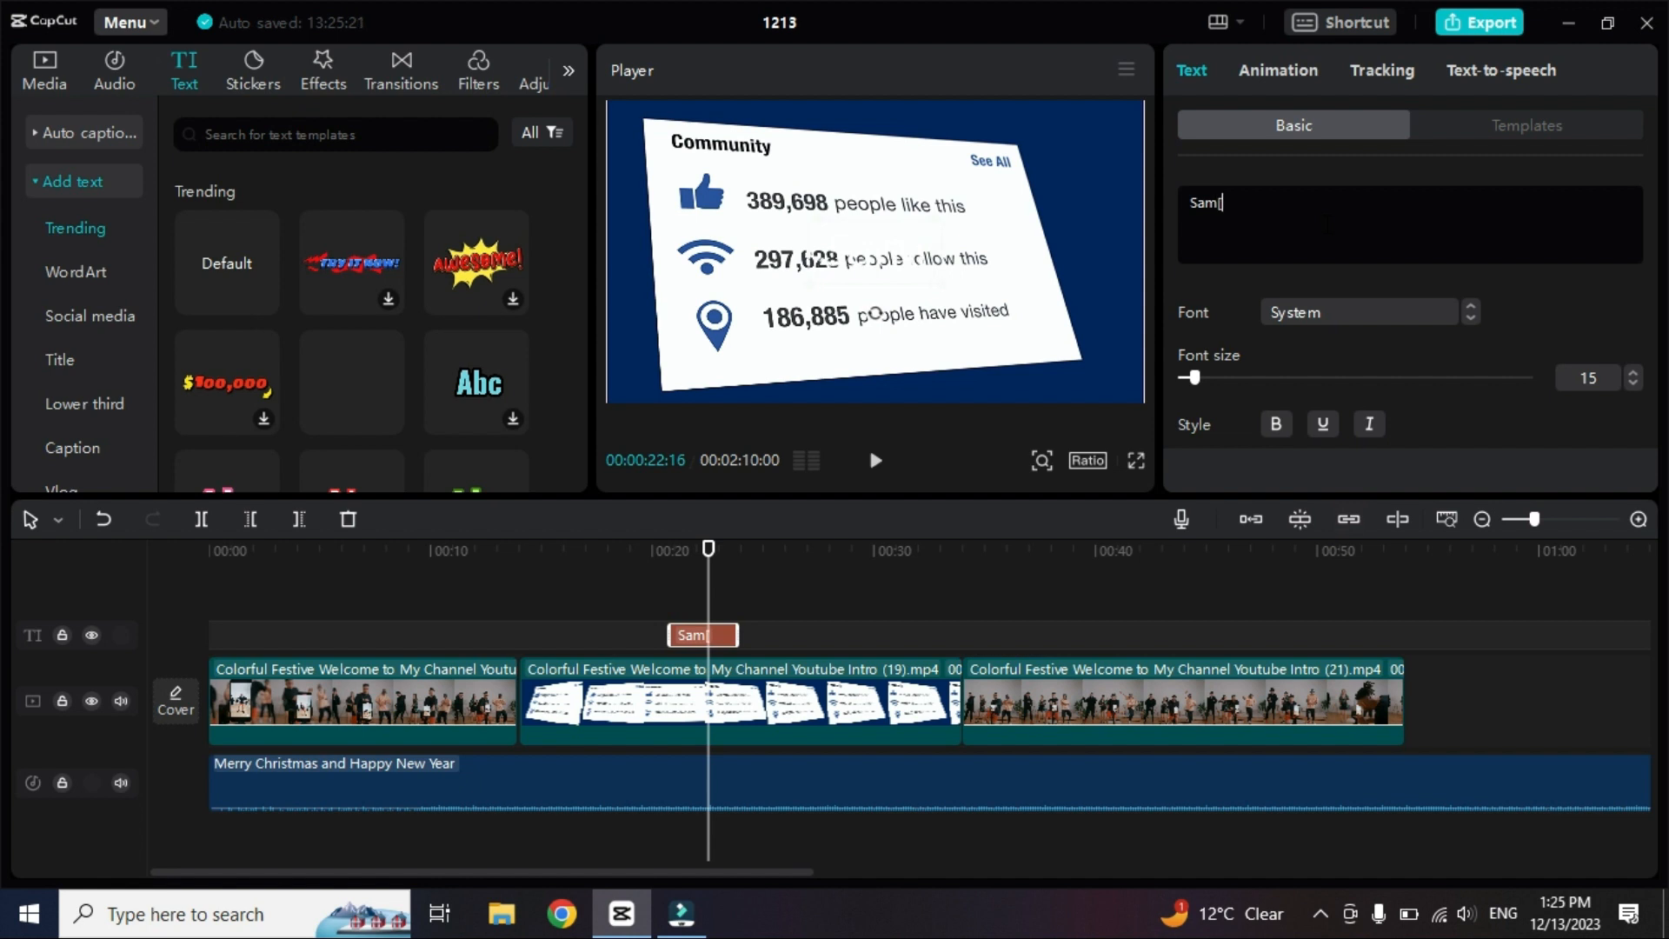
pyautogui.write('ple')
# - Set the Sample text's font to Sunday Masthead-Rg and its font size to 22
pyautogui.hotkey('ctrl', 'a')
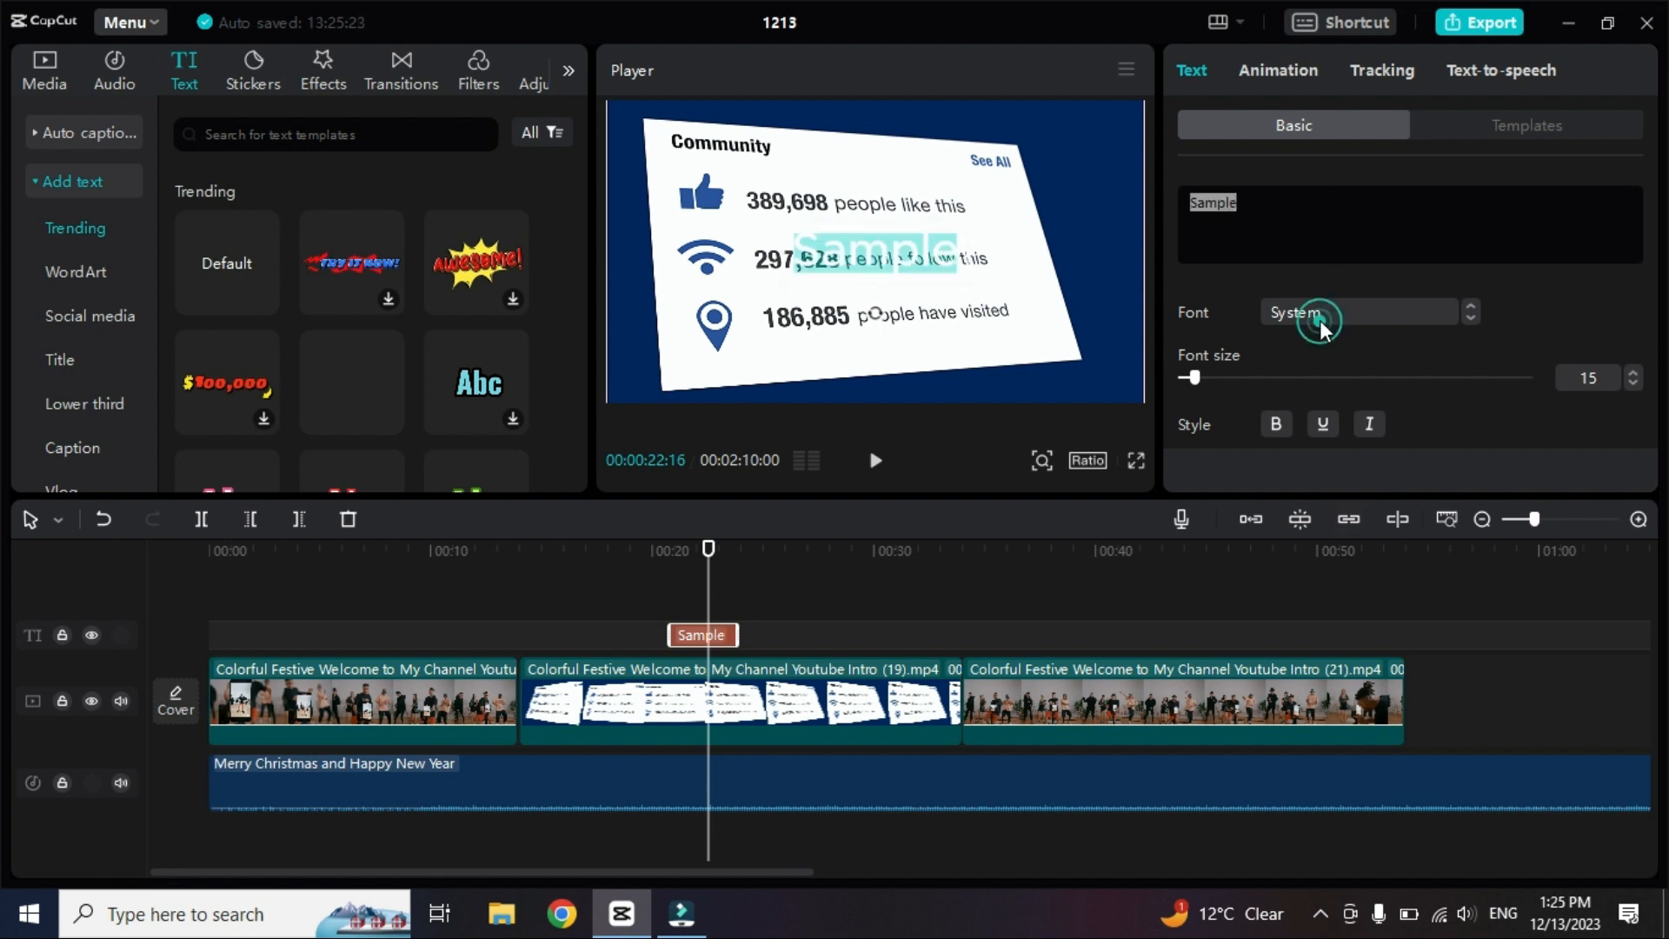
pyautogui.click(1320, 319)
pyautogui.click(1322, 224)
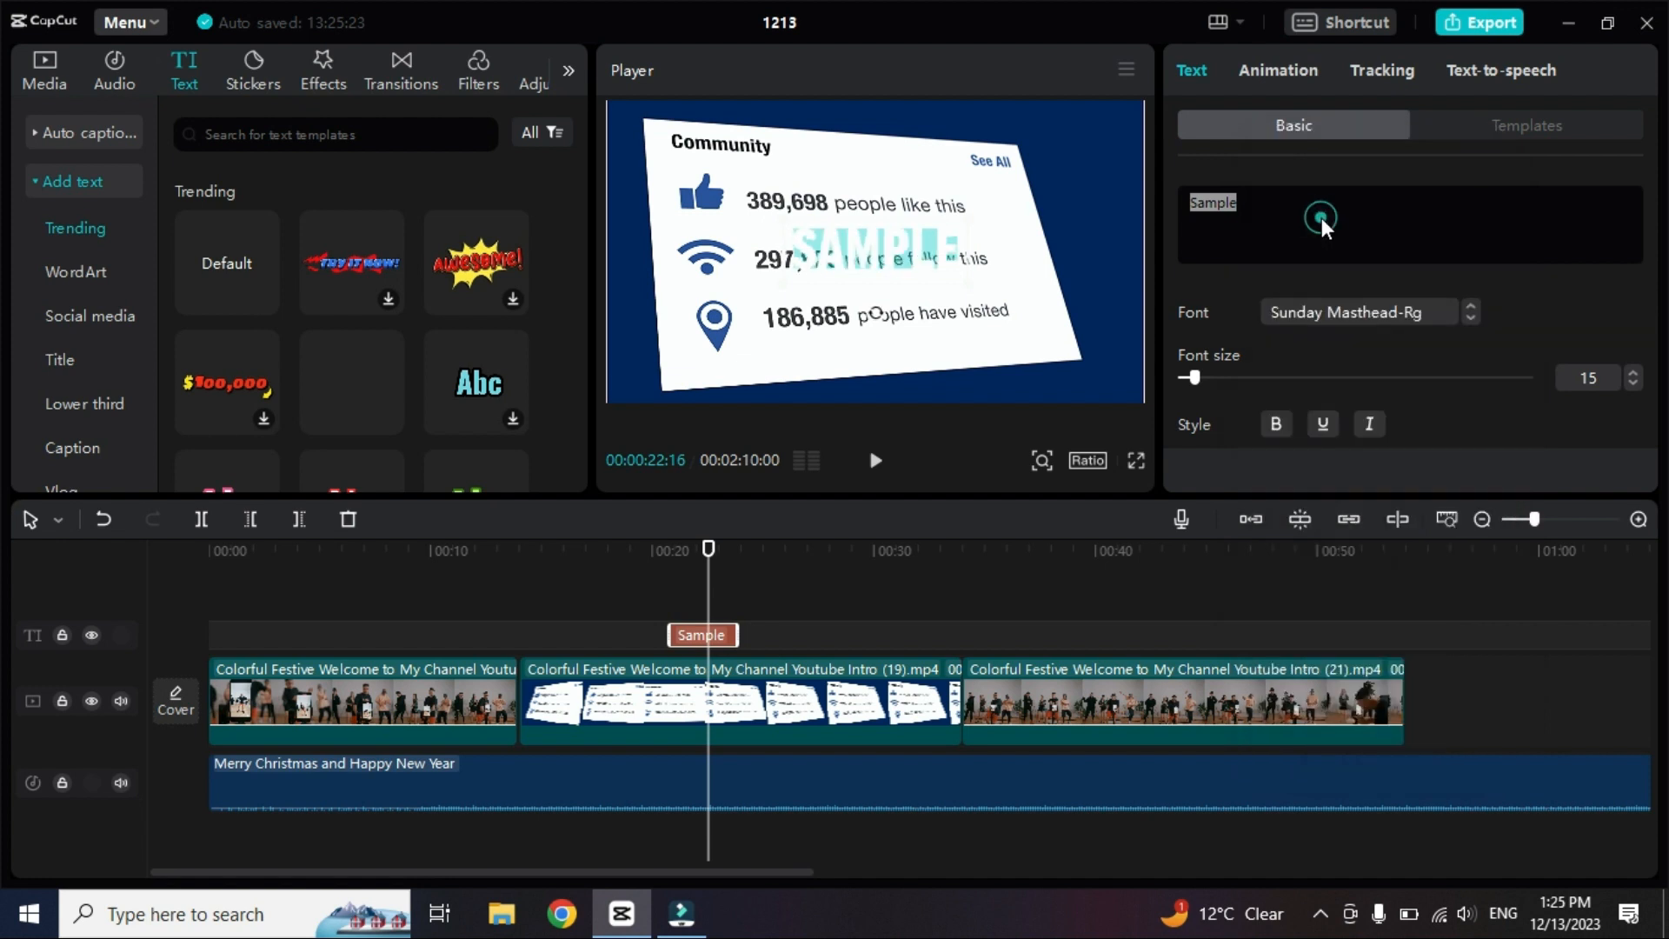
pyautogui.click(1633, 372)
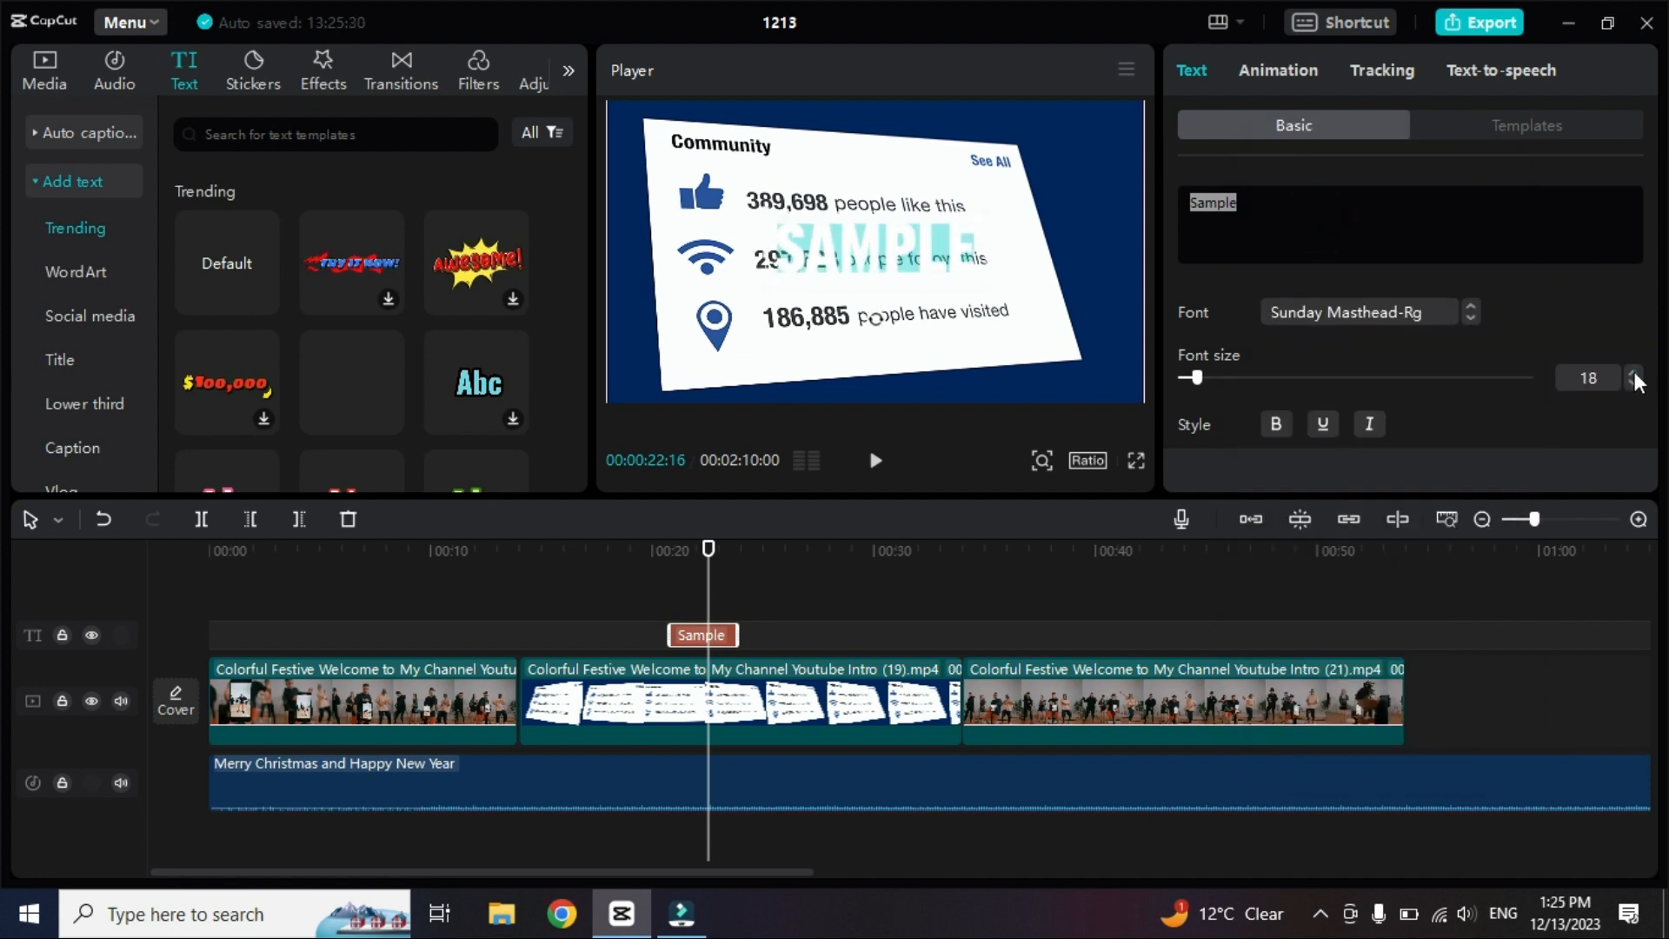
# - Change the Sample text's colour to the golden yellow preset
pyautogui.scroll(-4, 1330, 375)
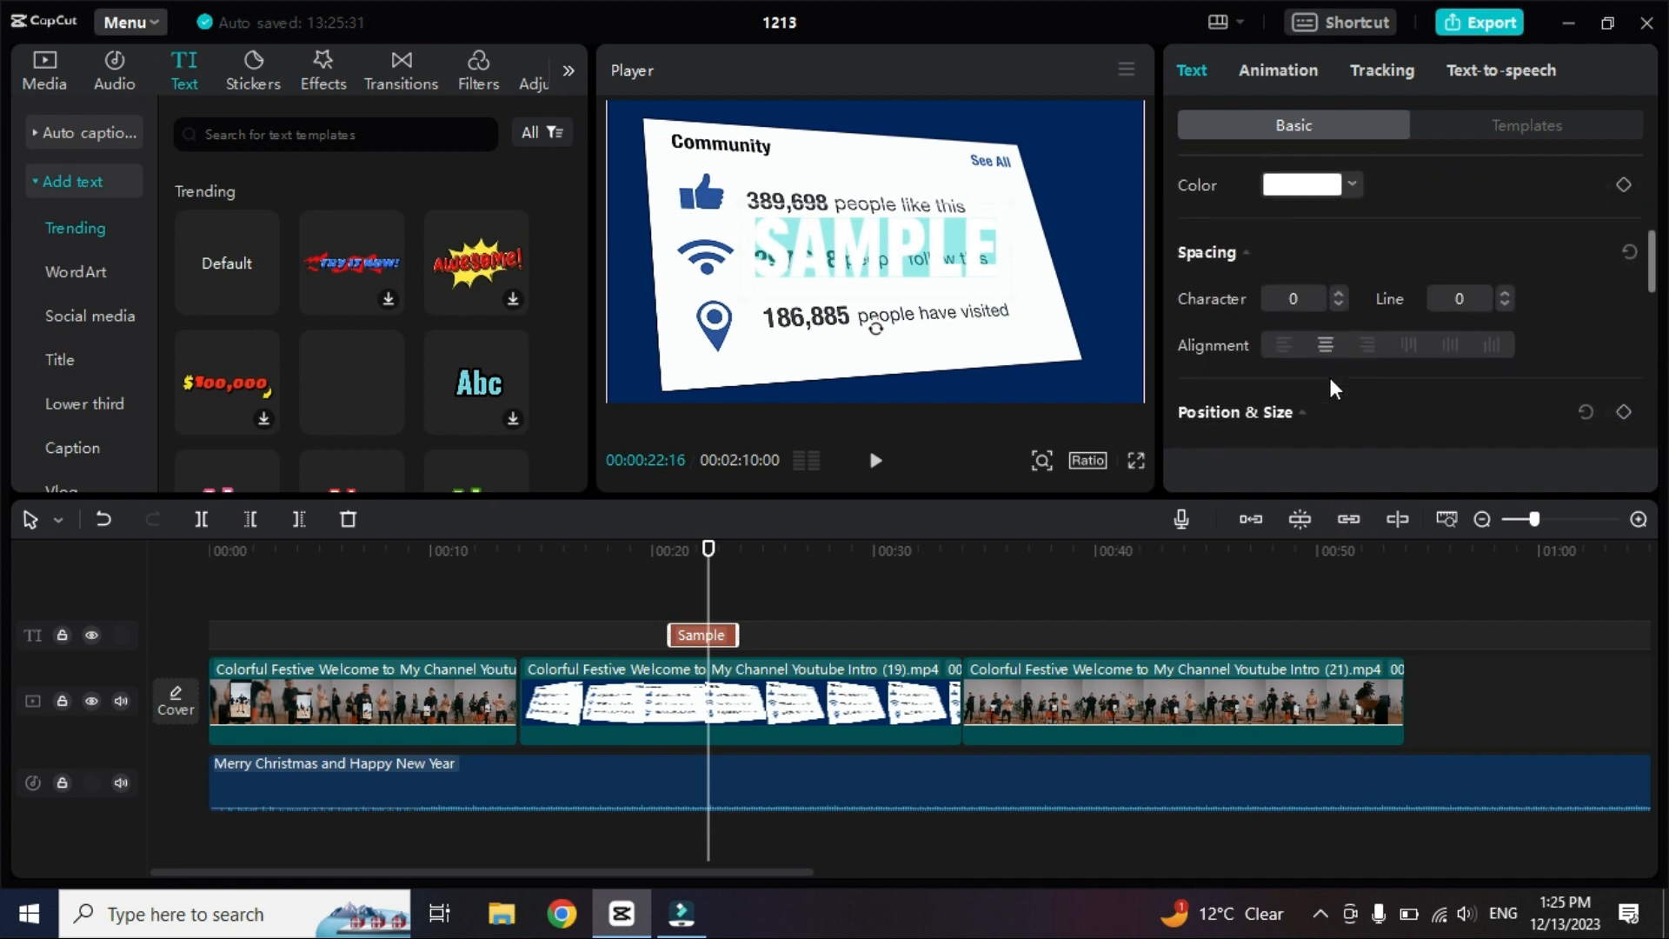
pyautogui.scroll(1, 1329, 376)
pyautogui.click(1307, 249)
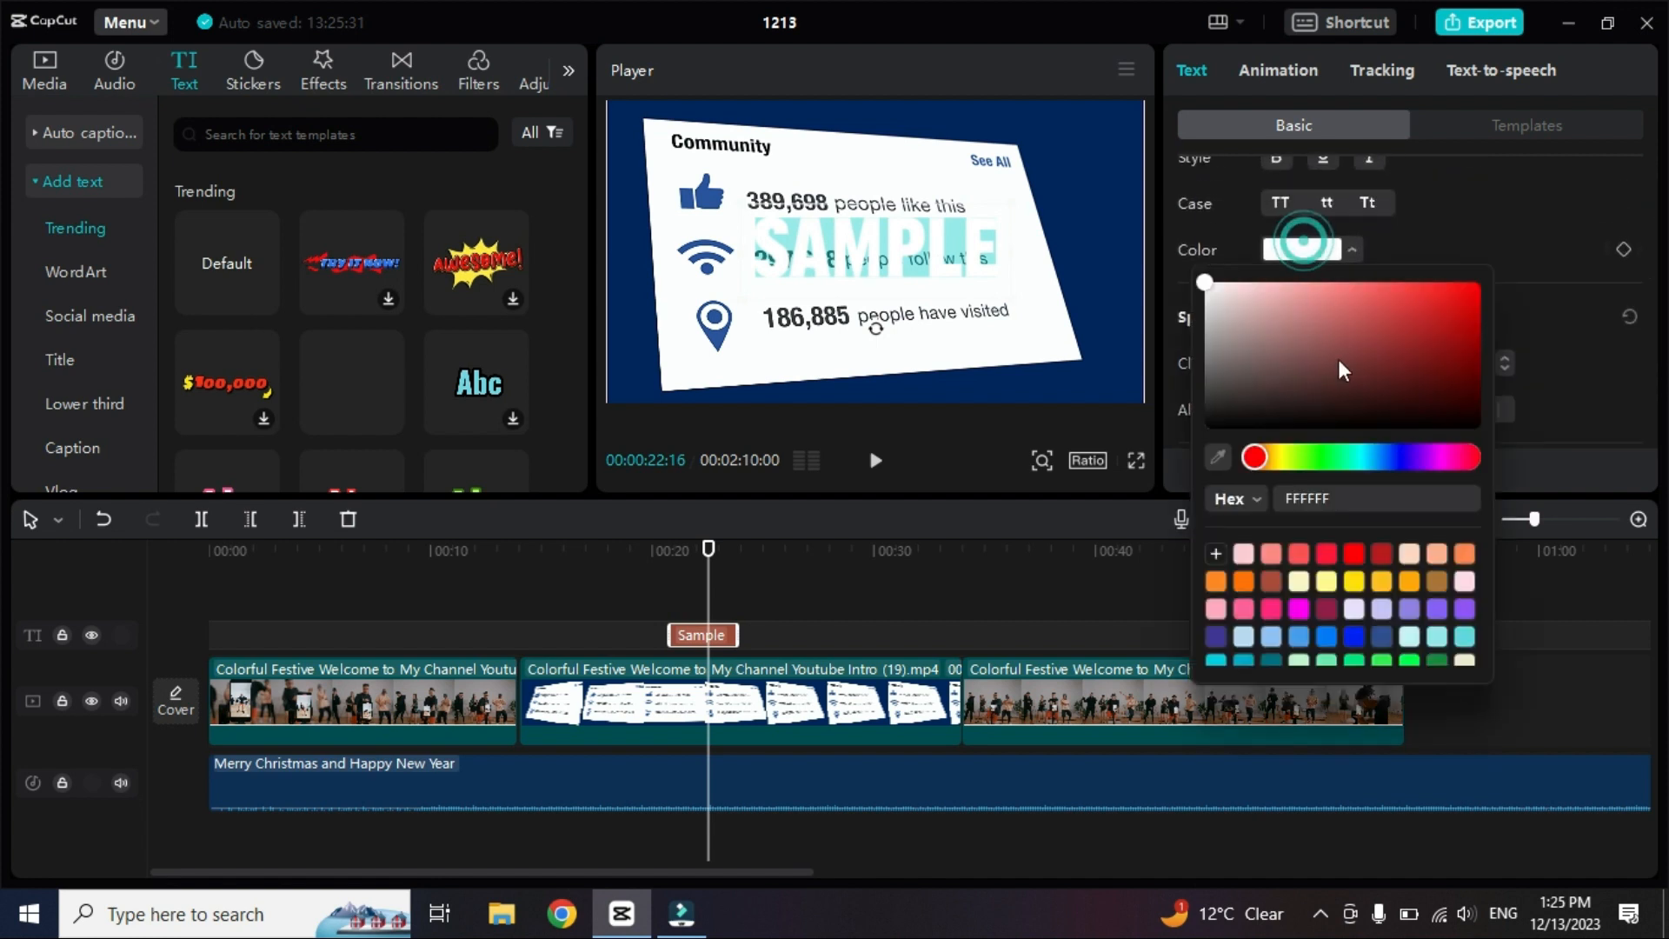
pyautogui.click(1299, 456)
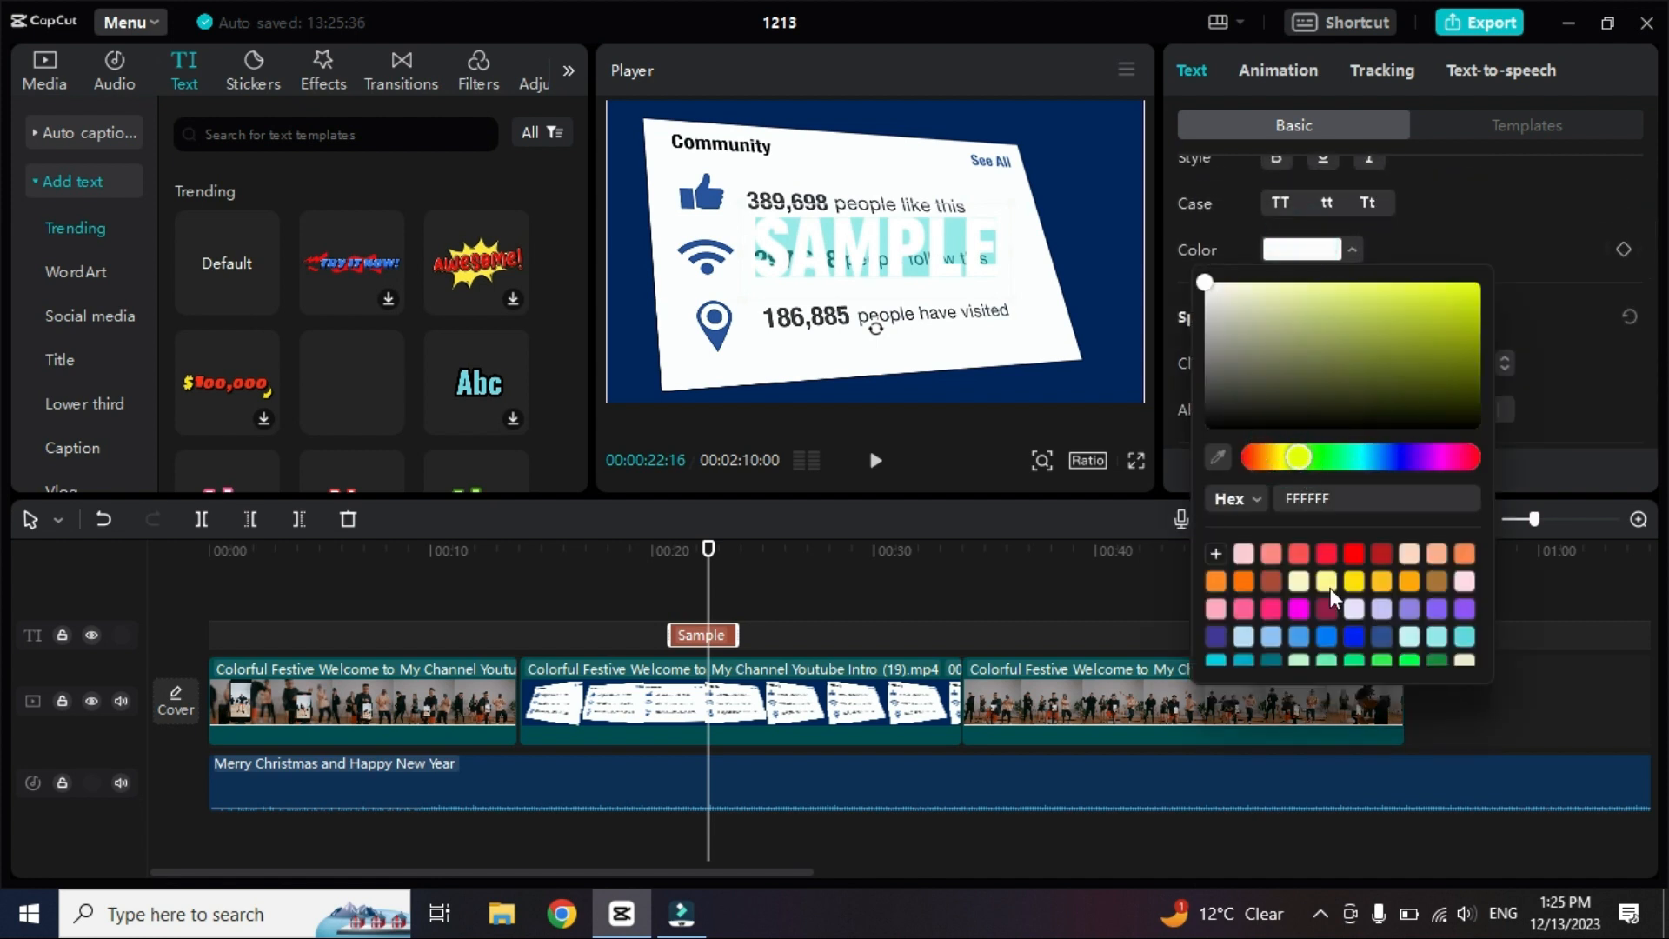
pyautogui.click(1355, 581)
pyautogui.click(1383, 580)
pyautogui.click(1433, 230)
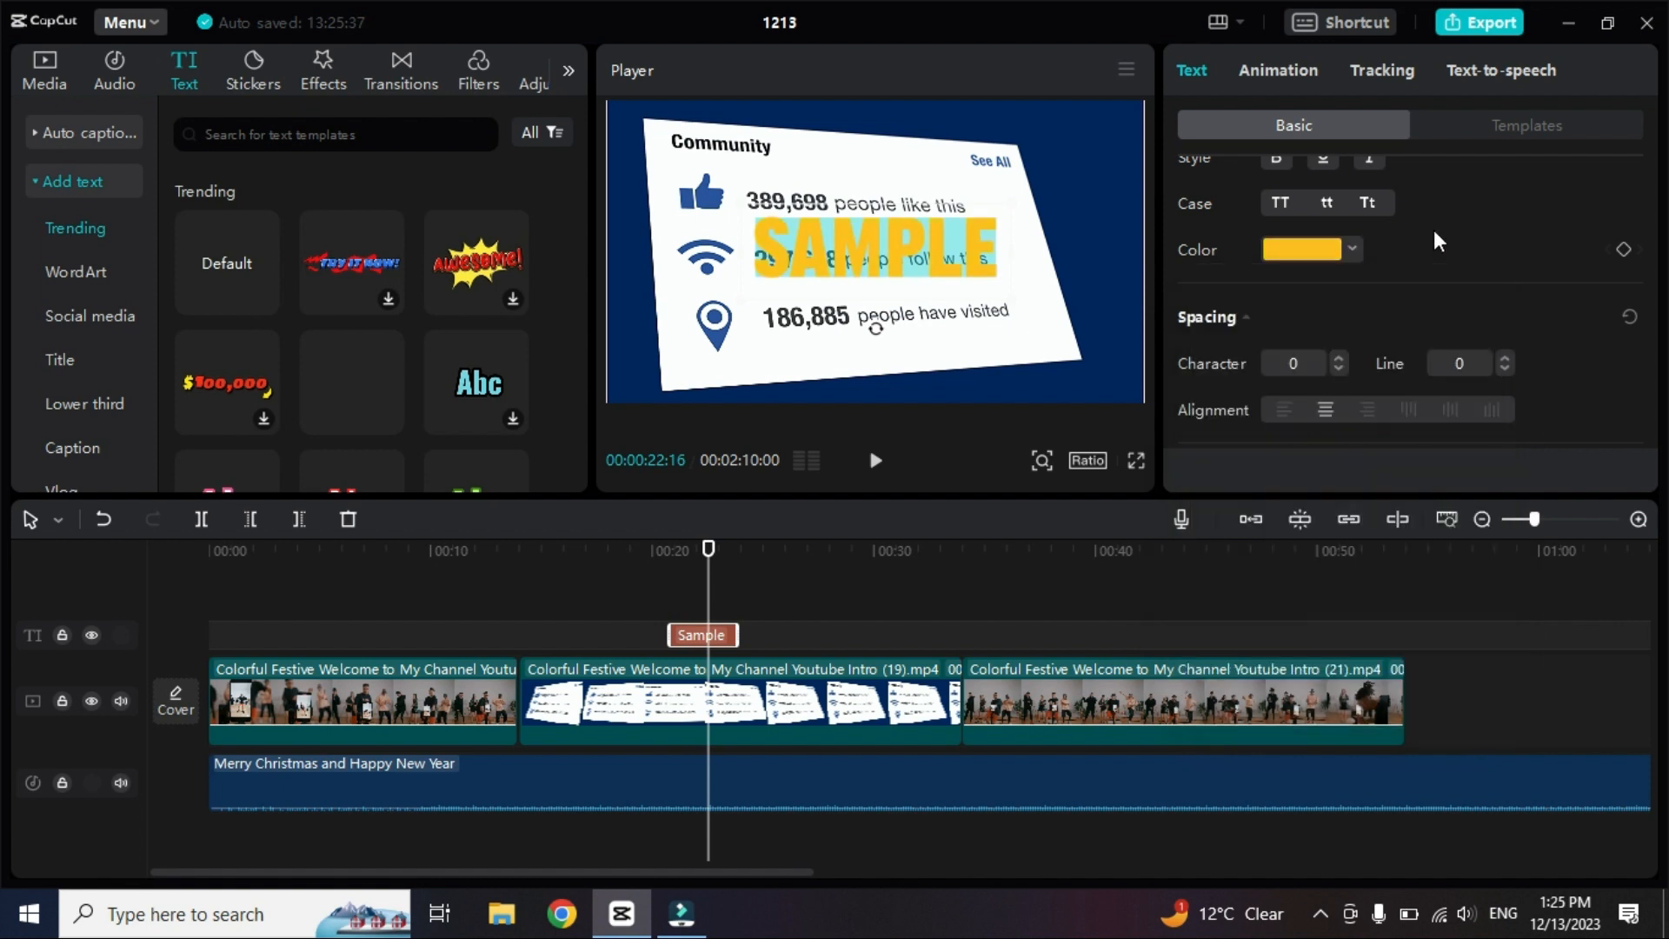
# - Shrink the Sample text and move it to the upper-right corner of the video frame
pyautogui.click(1116, 256)
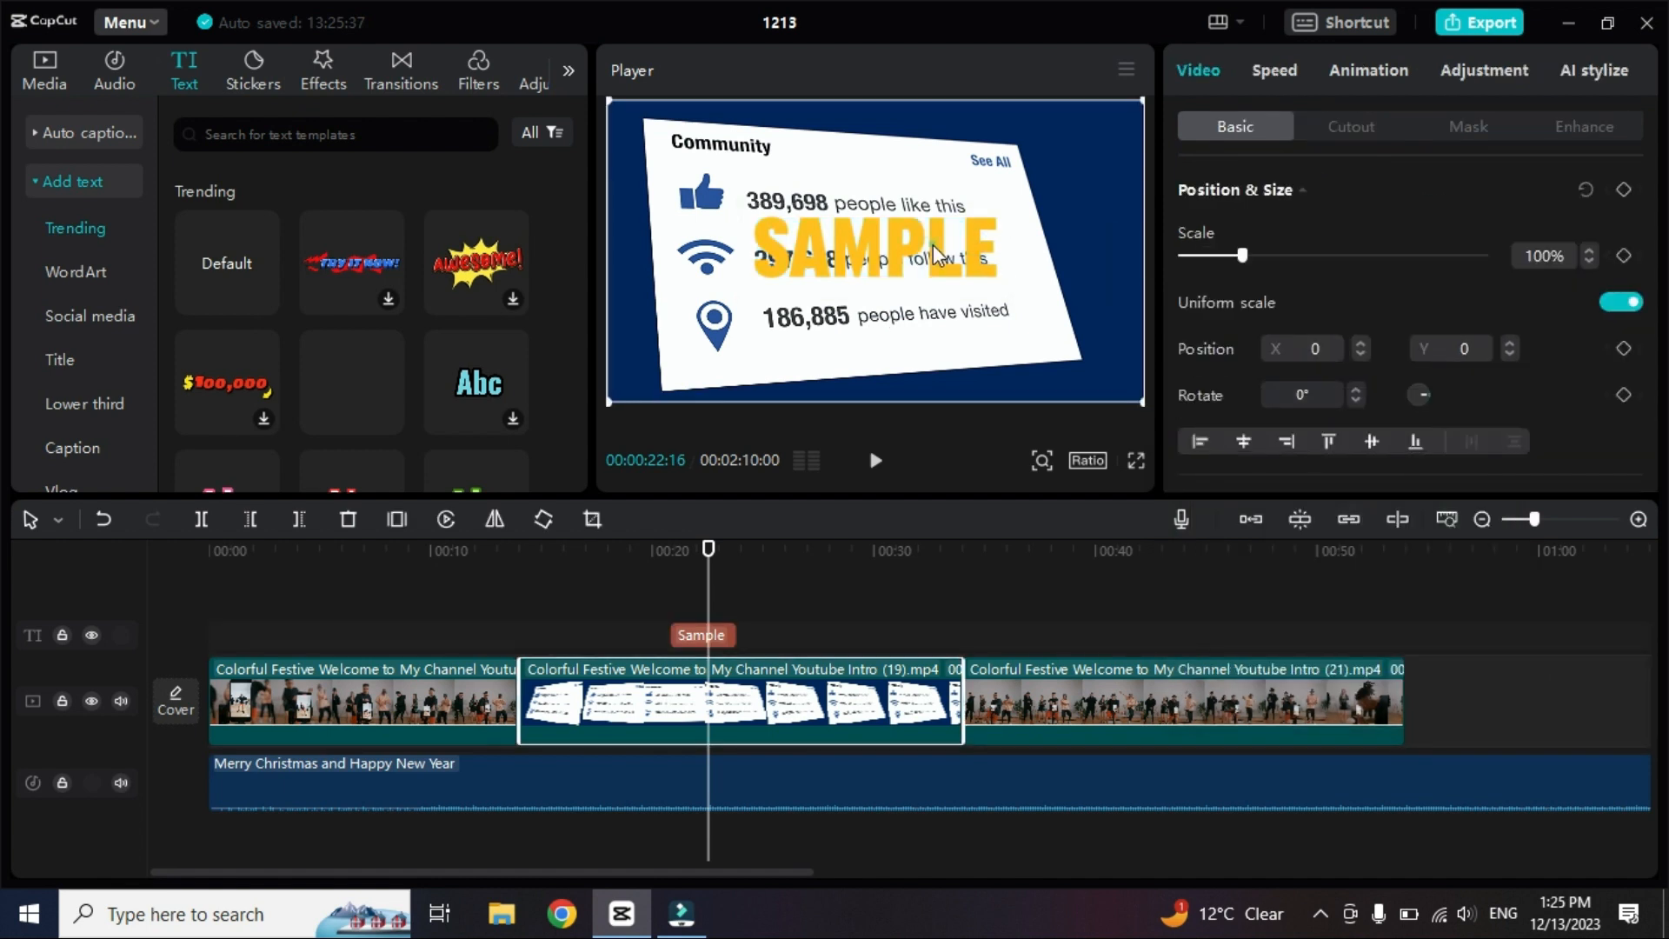
pyautogui.click(933, 244)
pyautogui.moveTo(972, 236); pyautogui.dragTo(1082, 144)
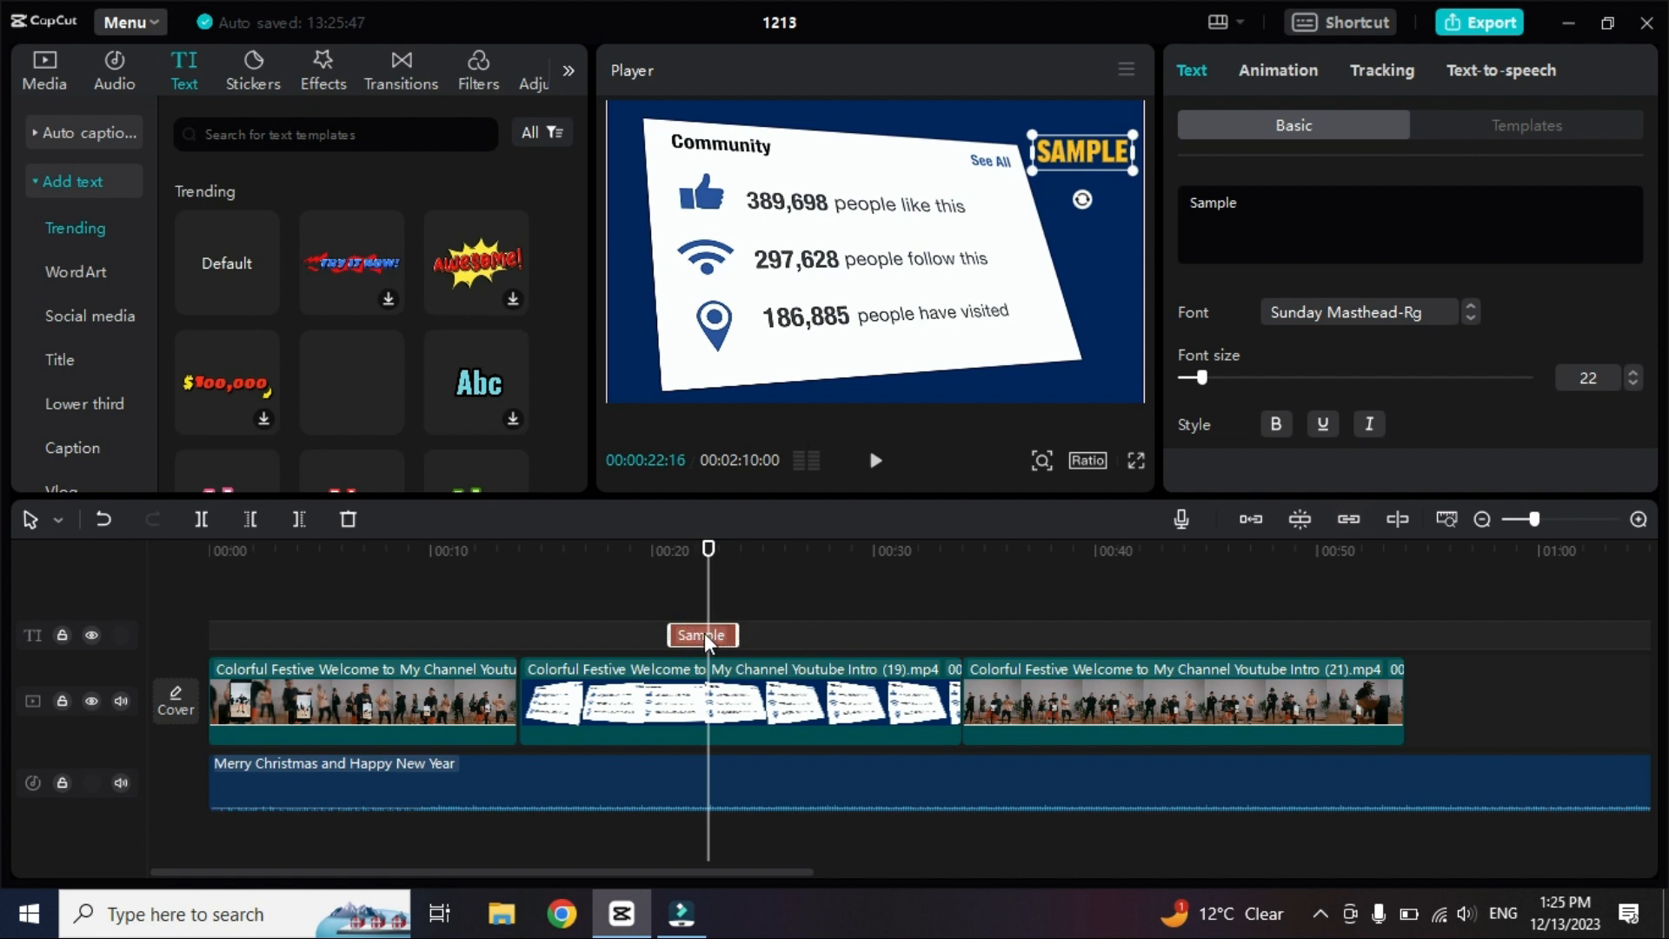
# - Apply the Slide Up entrance animation to the Sample text
pyautogui.click(1268, 80)
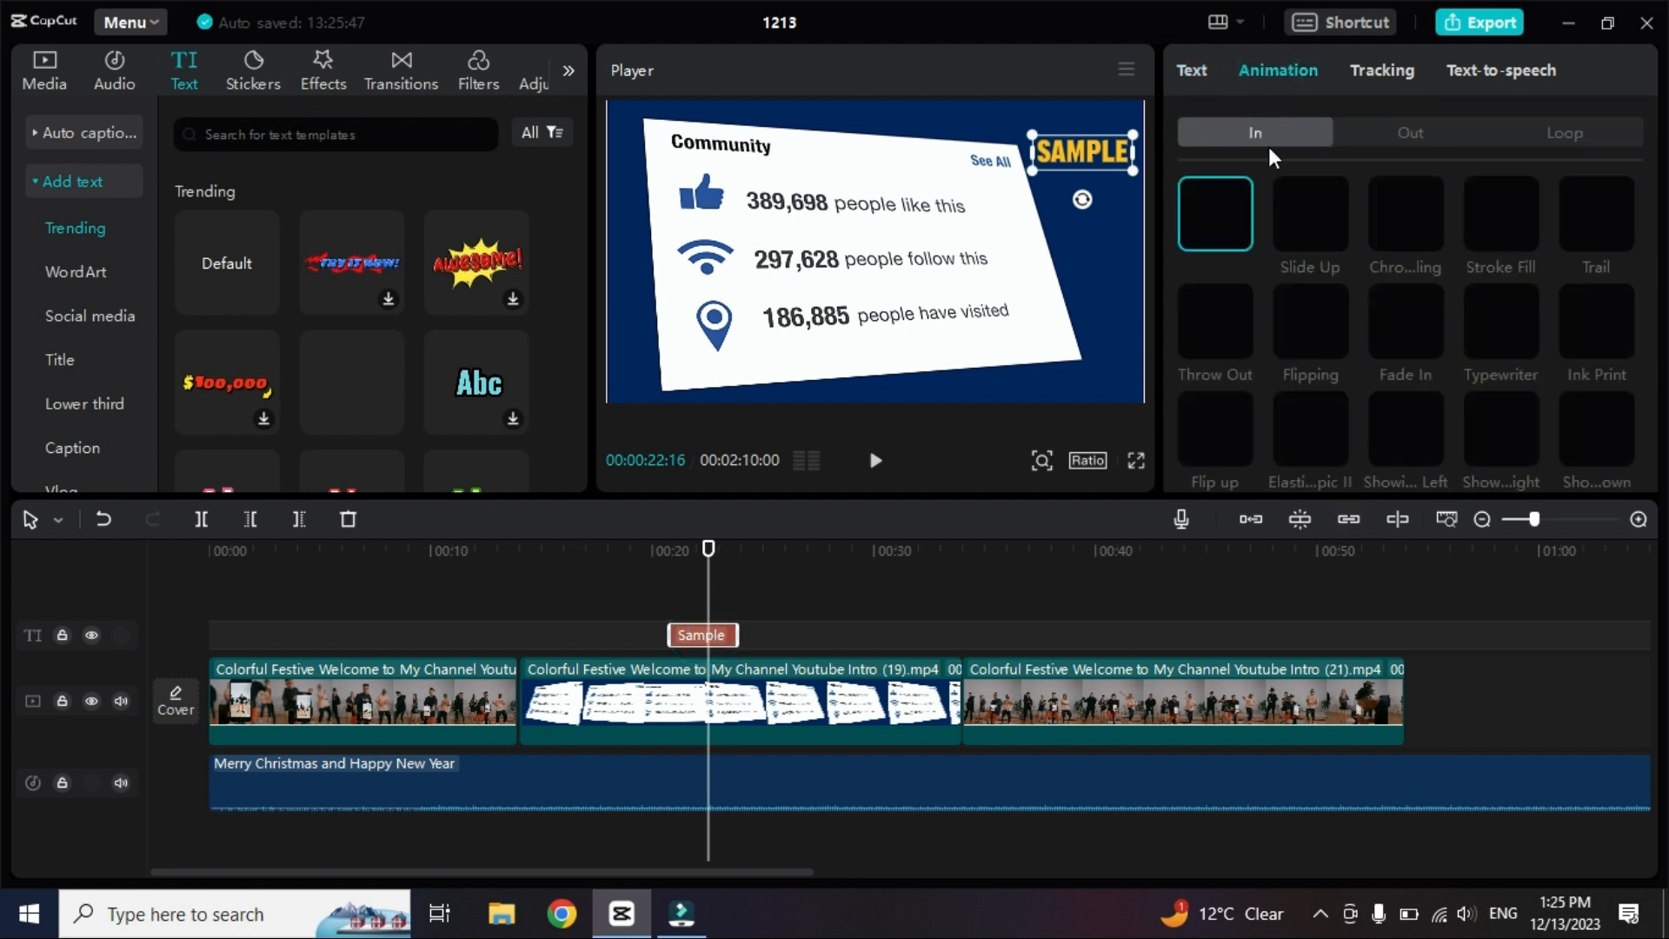
pyautogui.click(1382, 214)
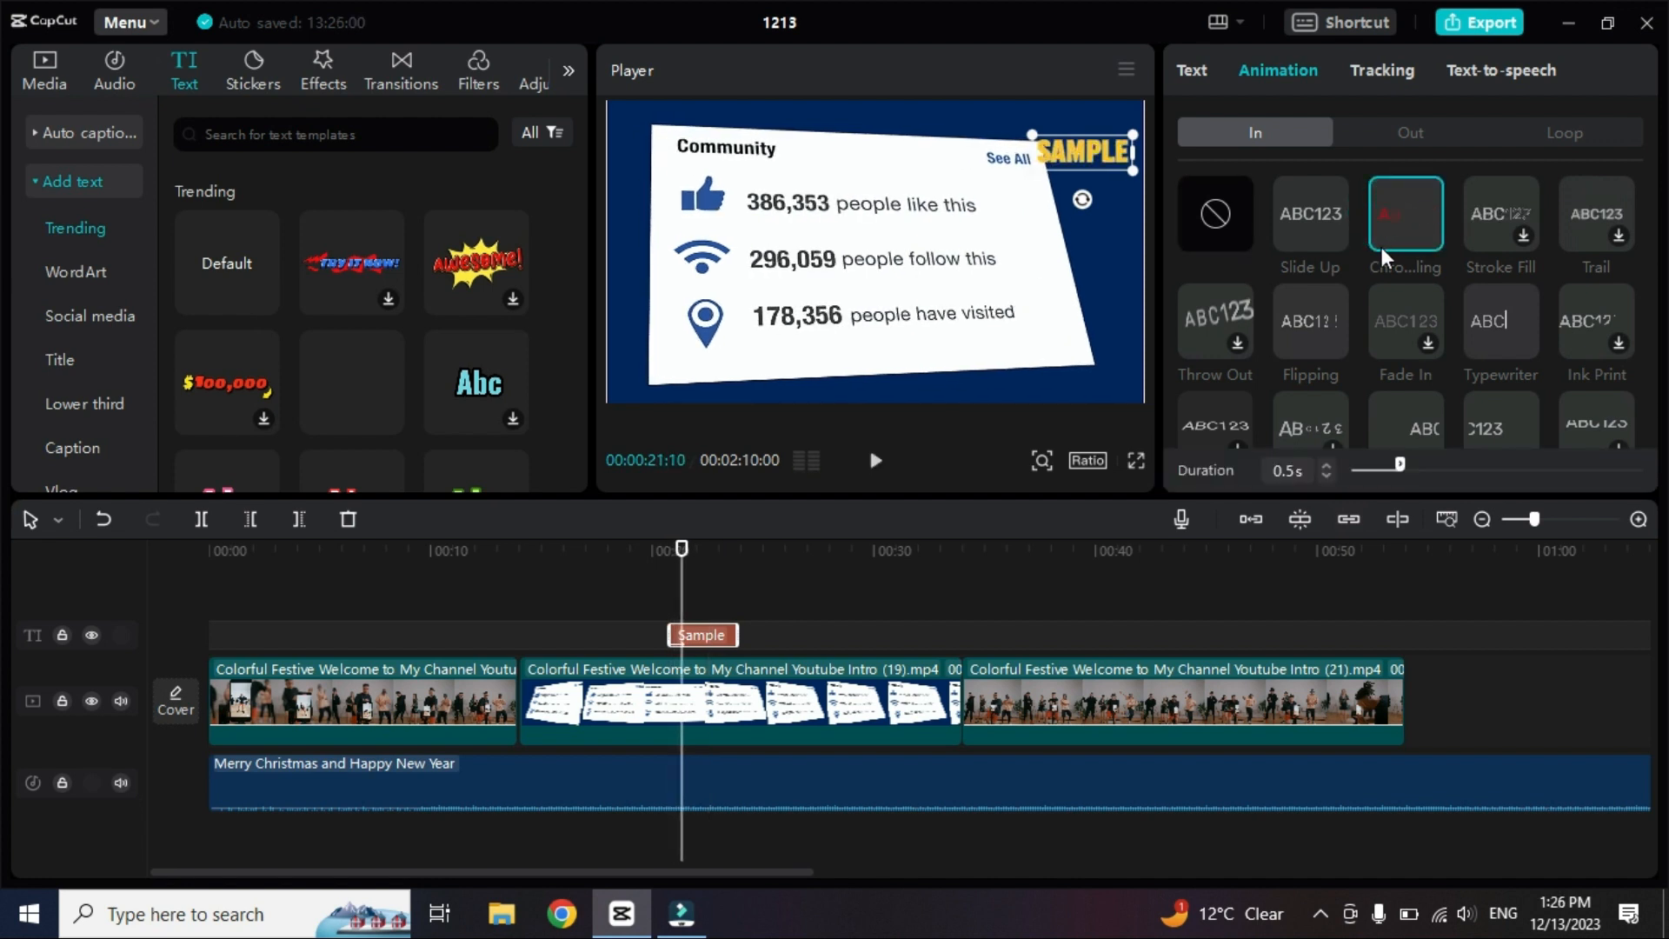
pyautogui.click(1314, 197)
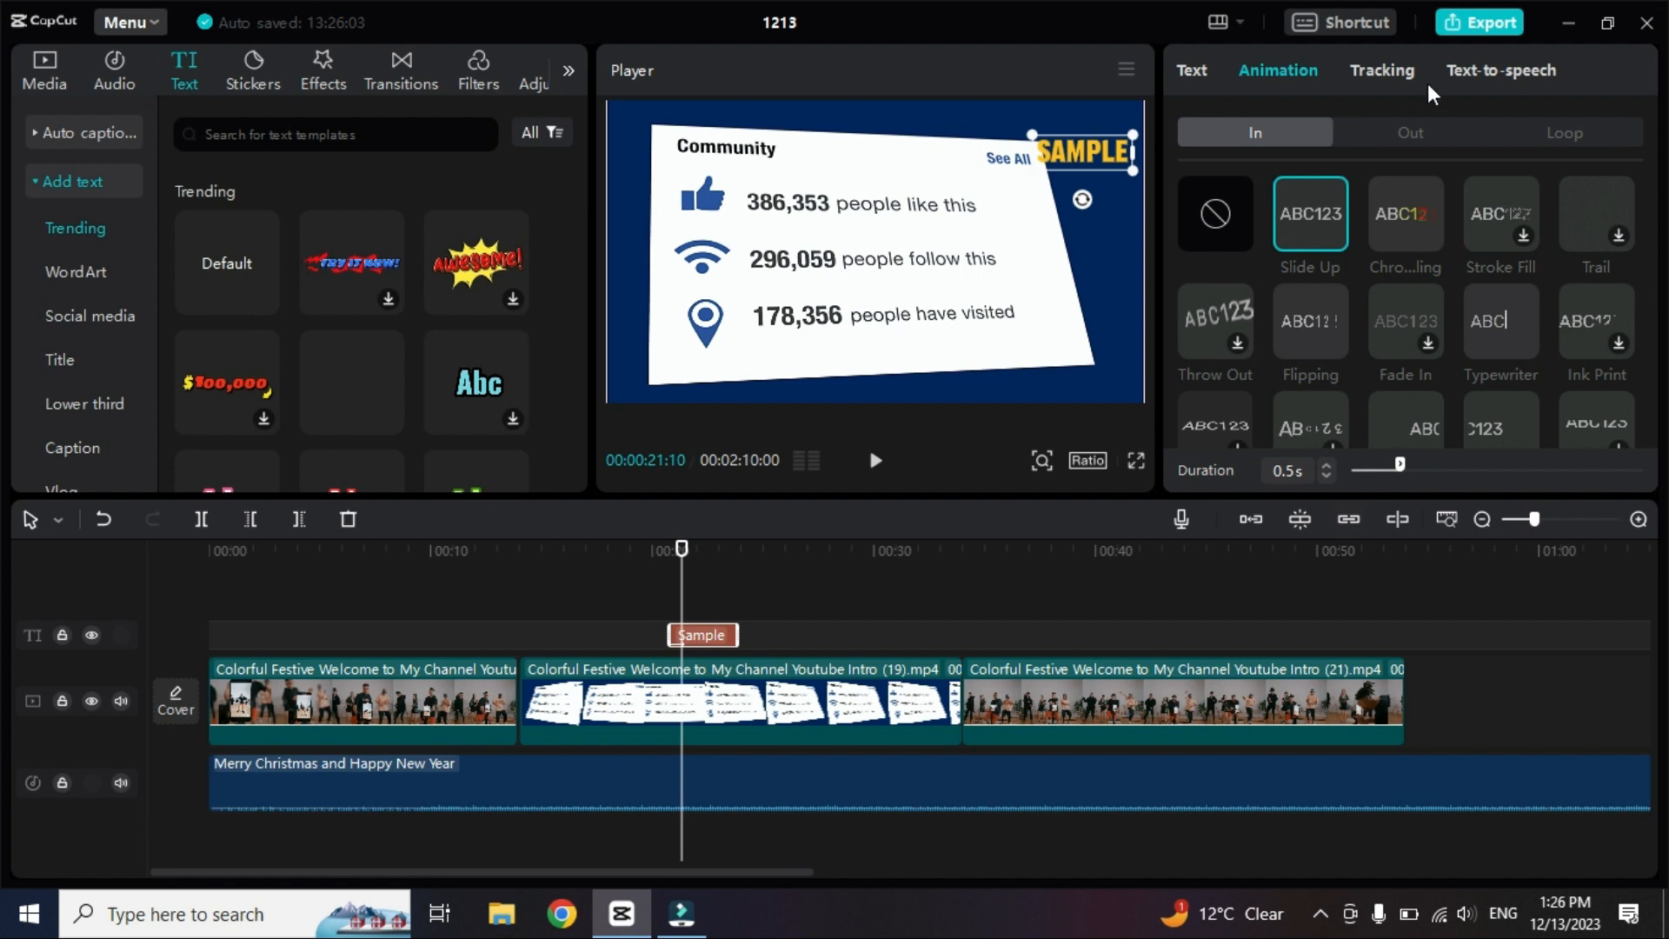
# - Nudge the Sample text slightly upward in the frame and show its text-to-speech voices
pyautogui.click(1486, 70)
pyautogui.moveTo(1071, 152); pyautogui.dragTo(1065, 138)
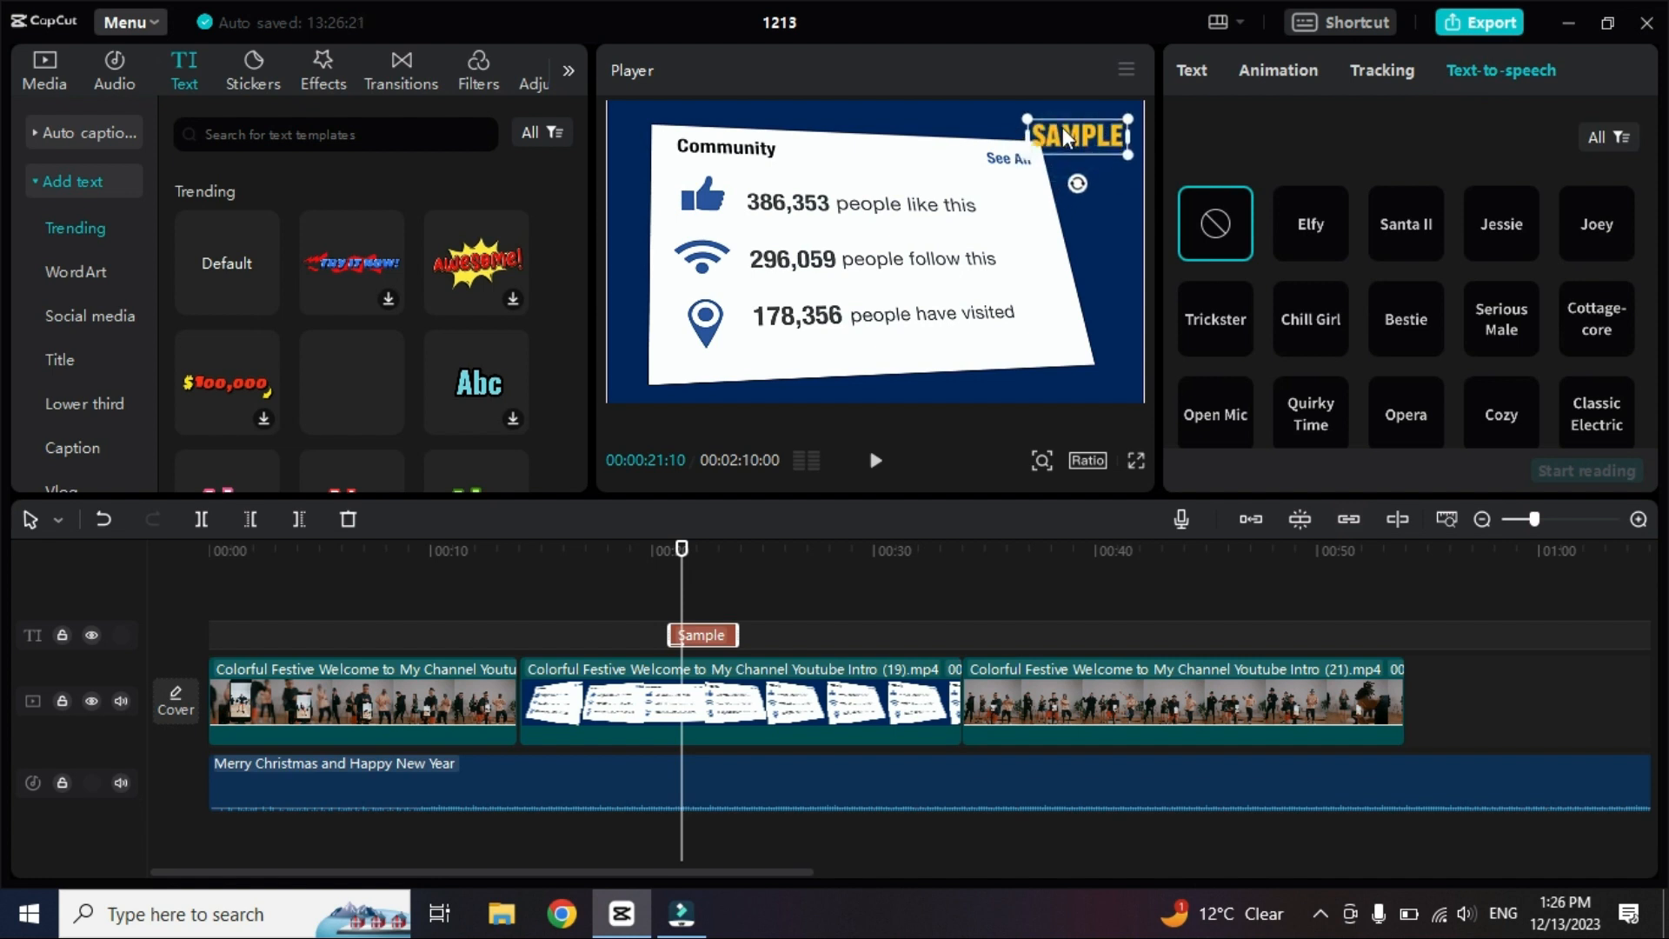
pyautogui.click(1509, 91)
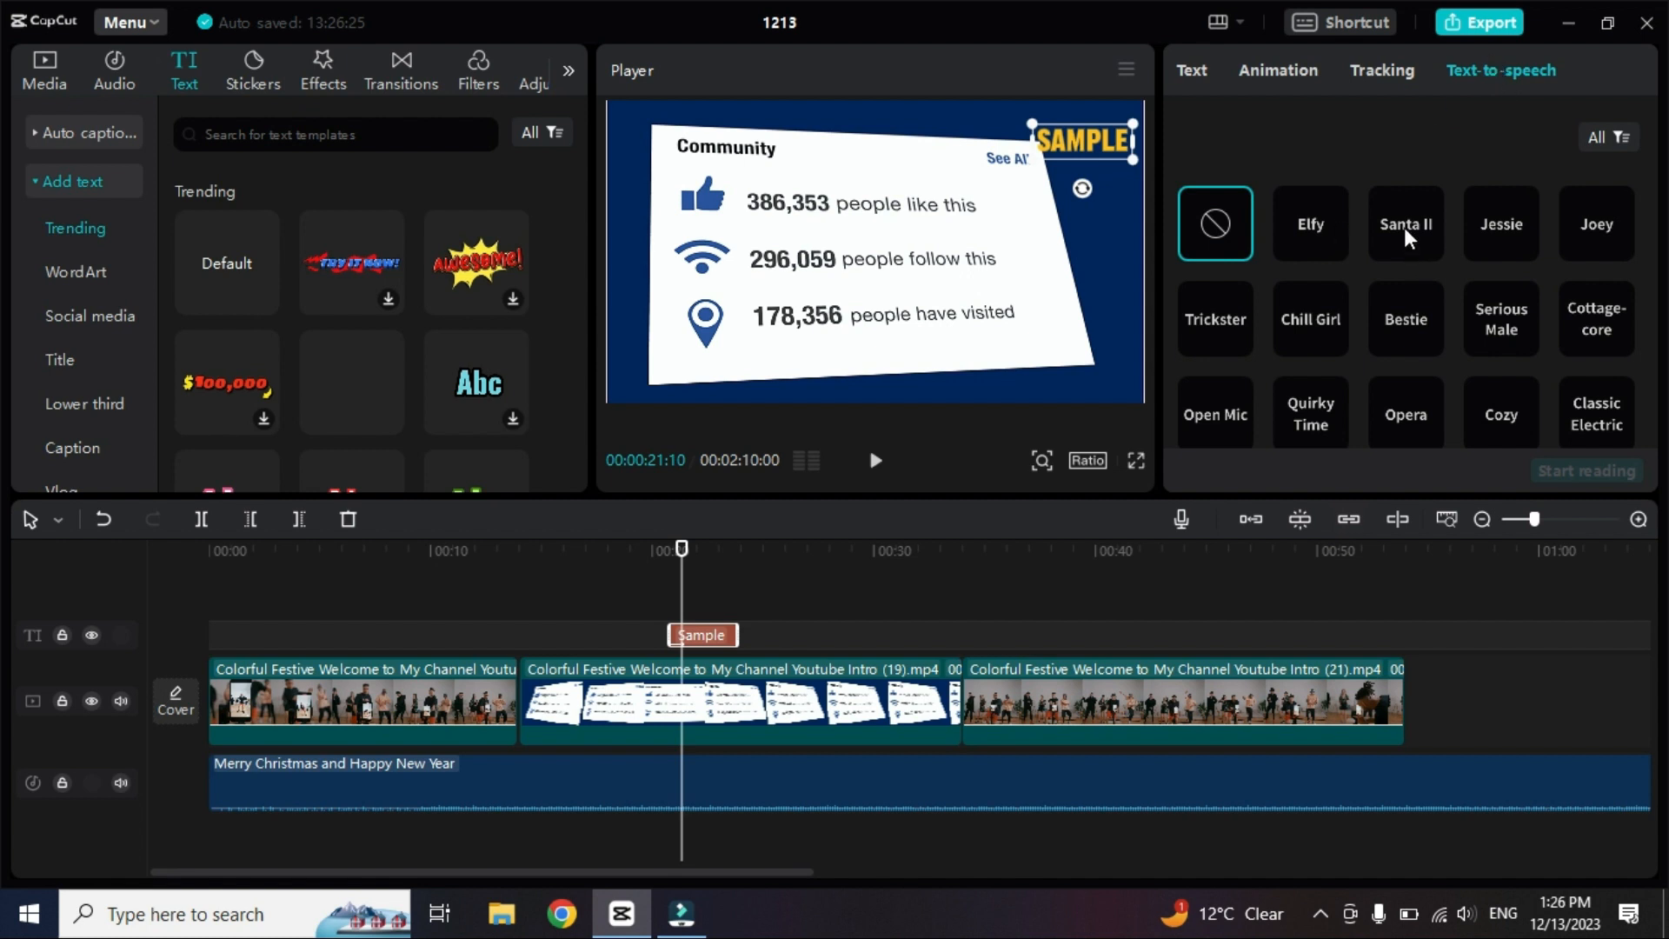
# - Try out the Elfy, Jessie, Joey and Trickster voices, and generate speech for the Sample text with Chill Girl
pyautogui.click(1329, 222)
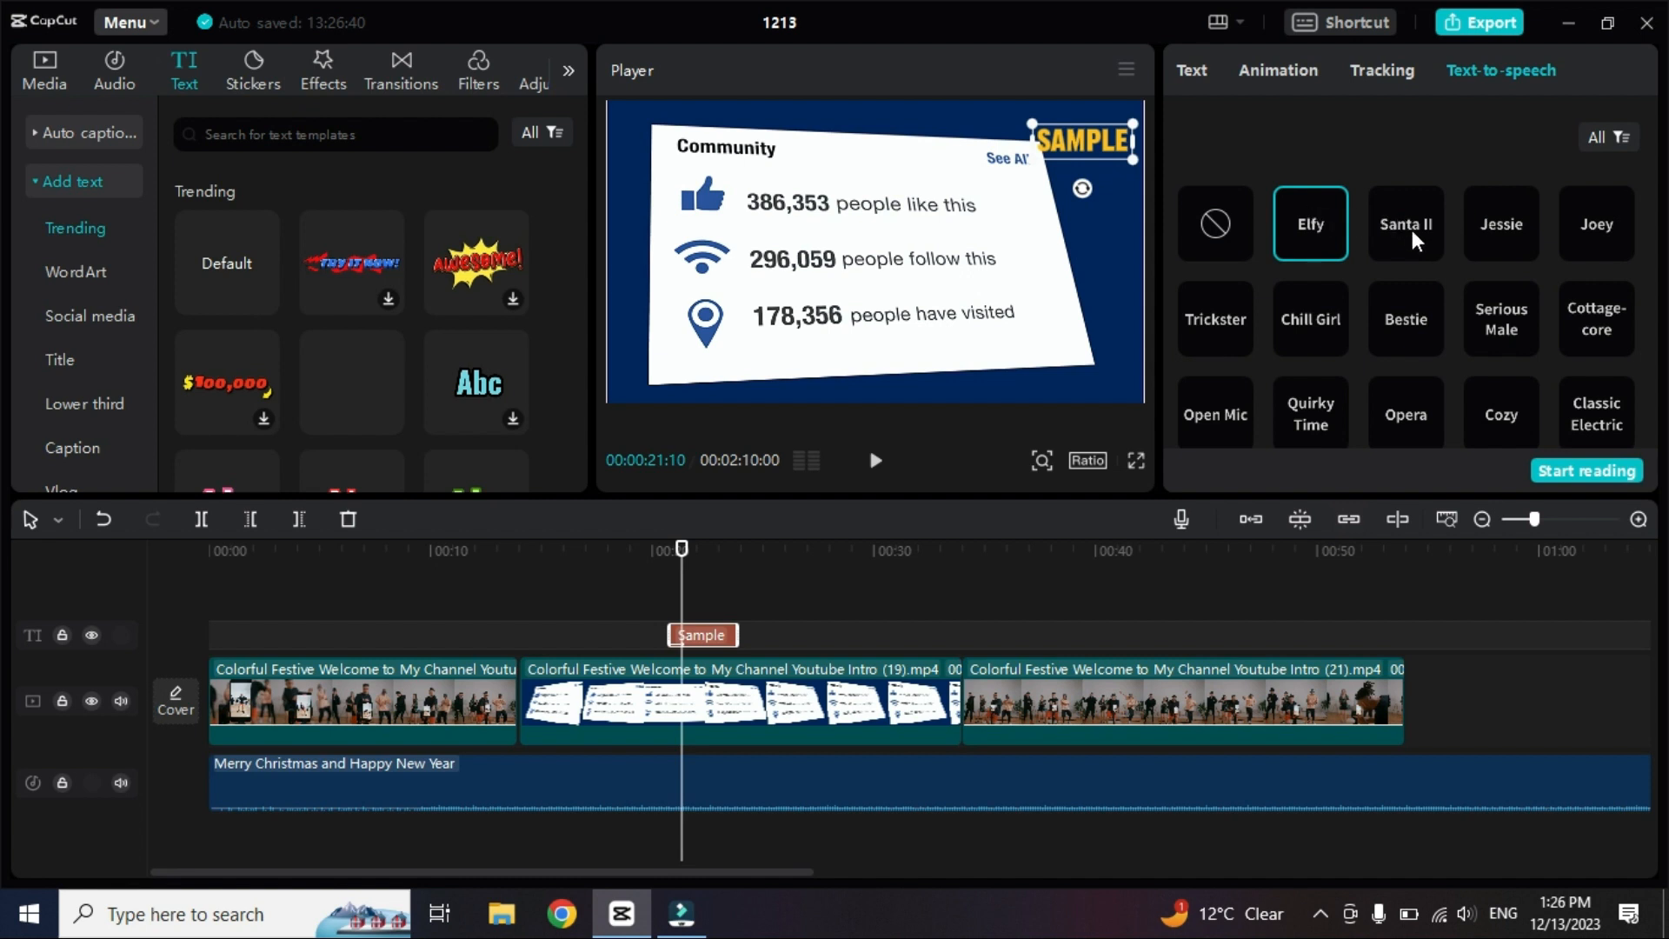
pyautogui.click(1530, 225)
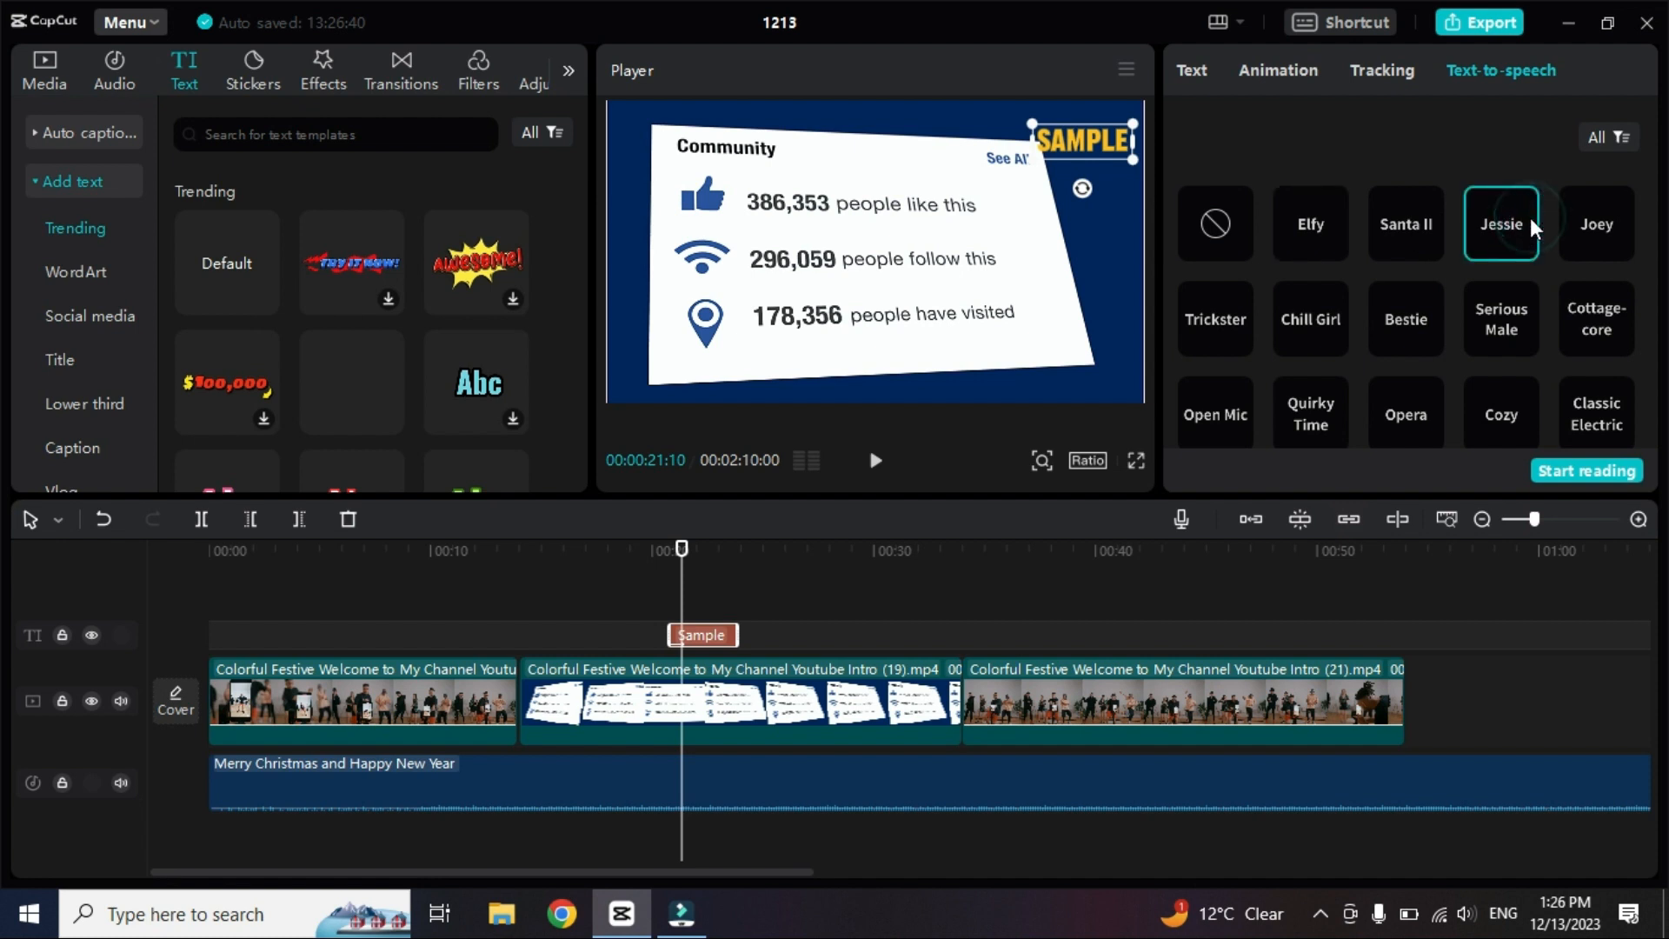
pyautogui.click(1592, 222)
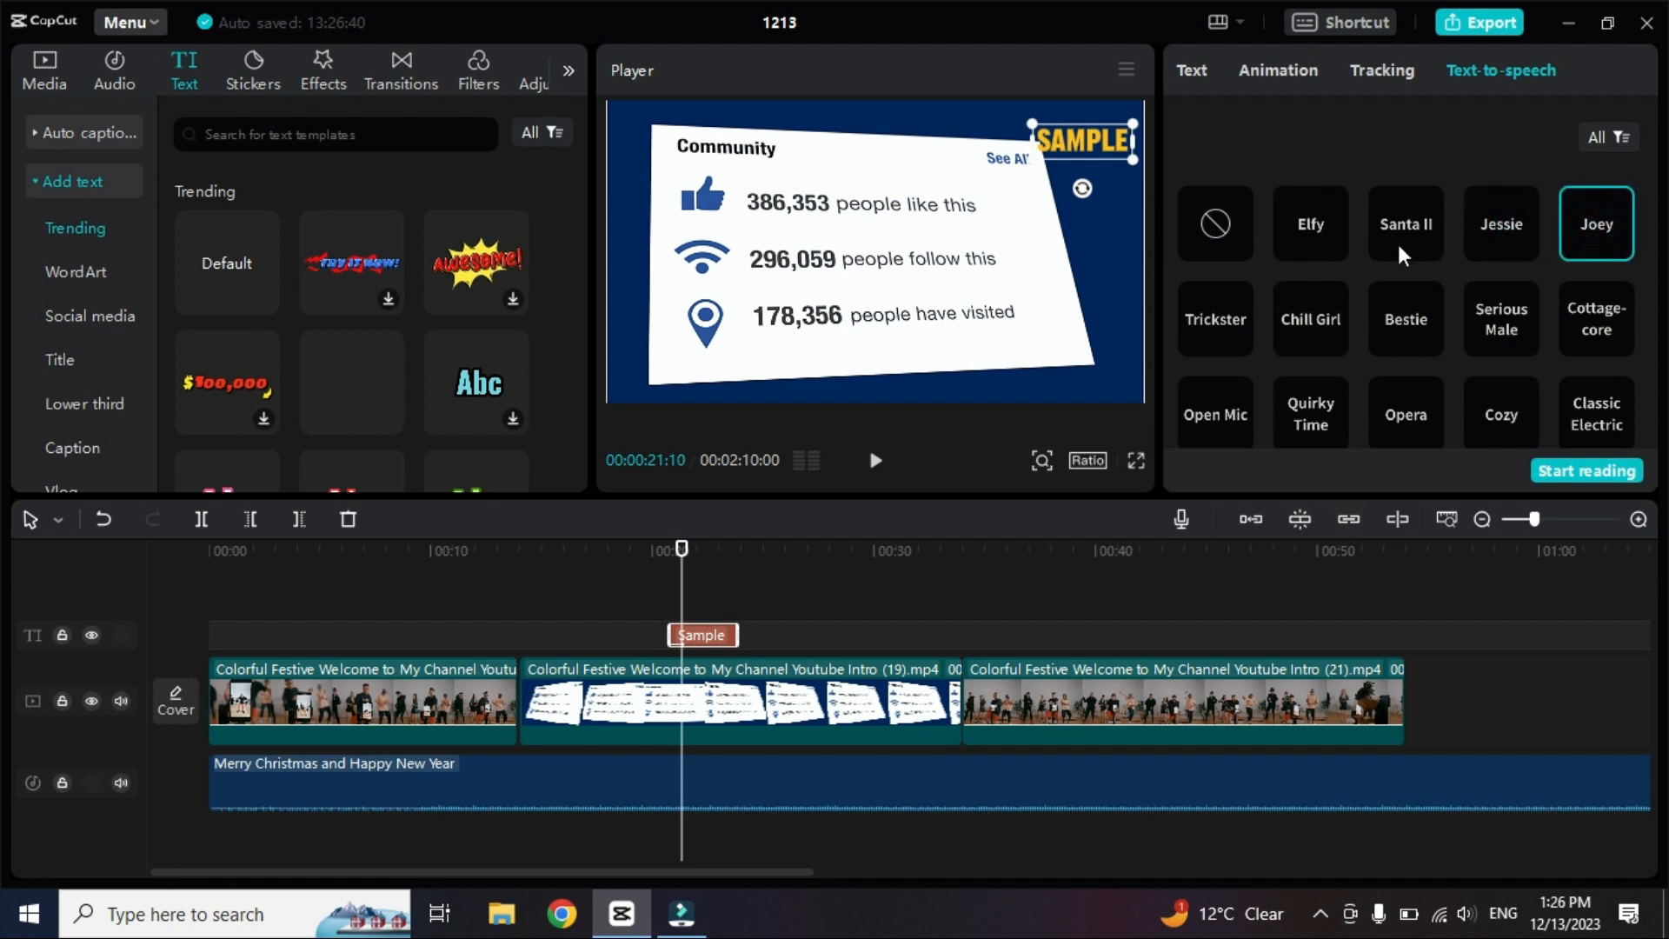
pyautogui.click(1235, 304)
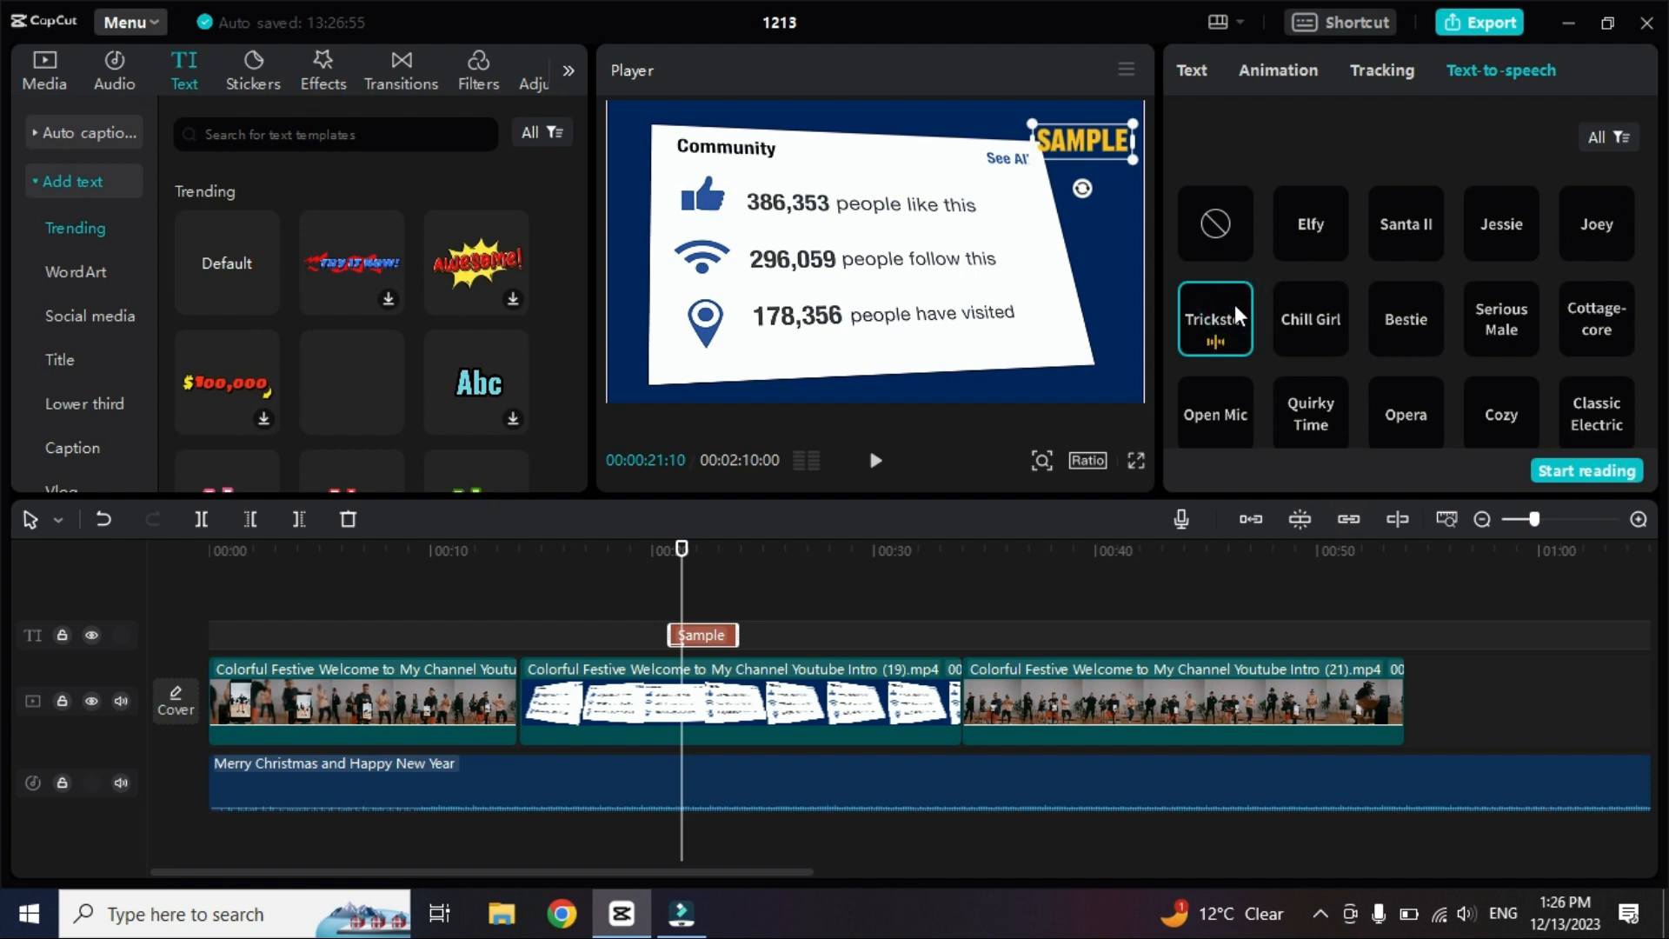
pyautogui.click(1334, 324)
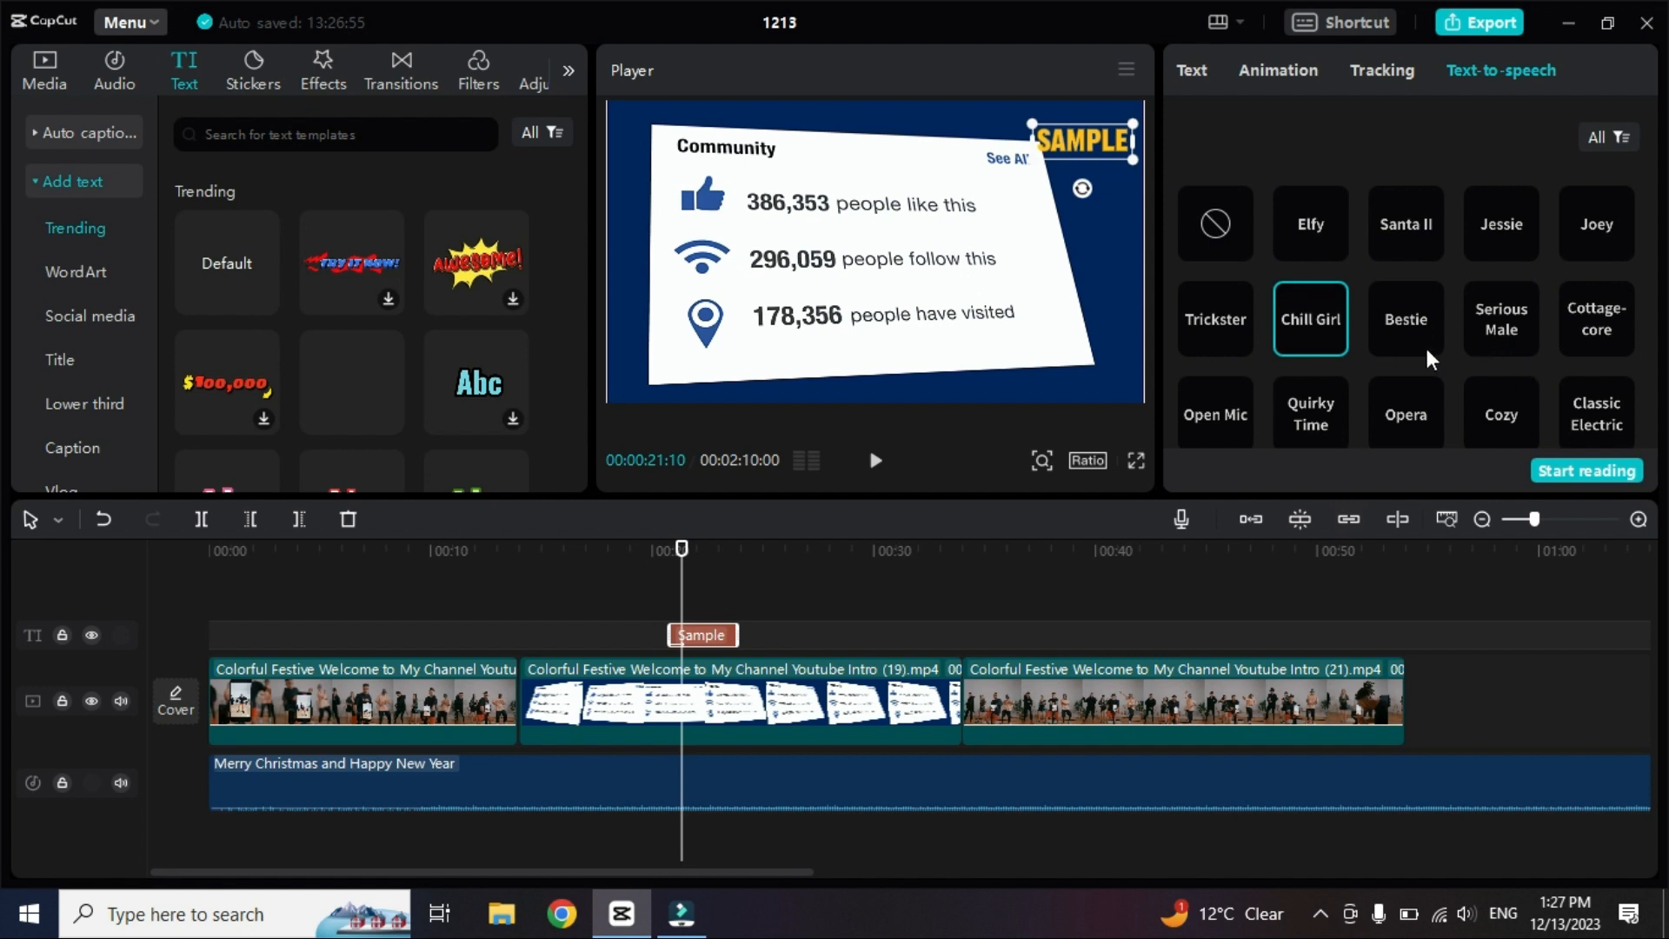
pyautogui.scroll(-5, 1476, 352)
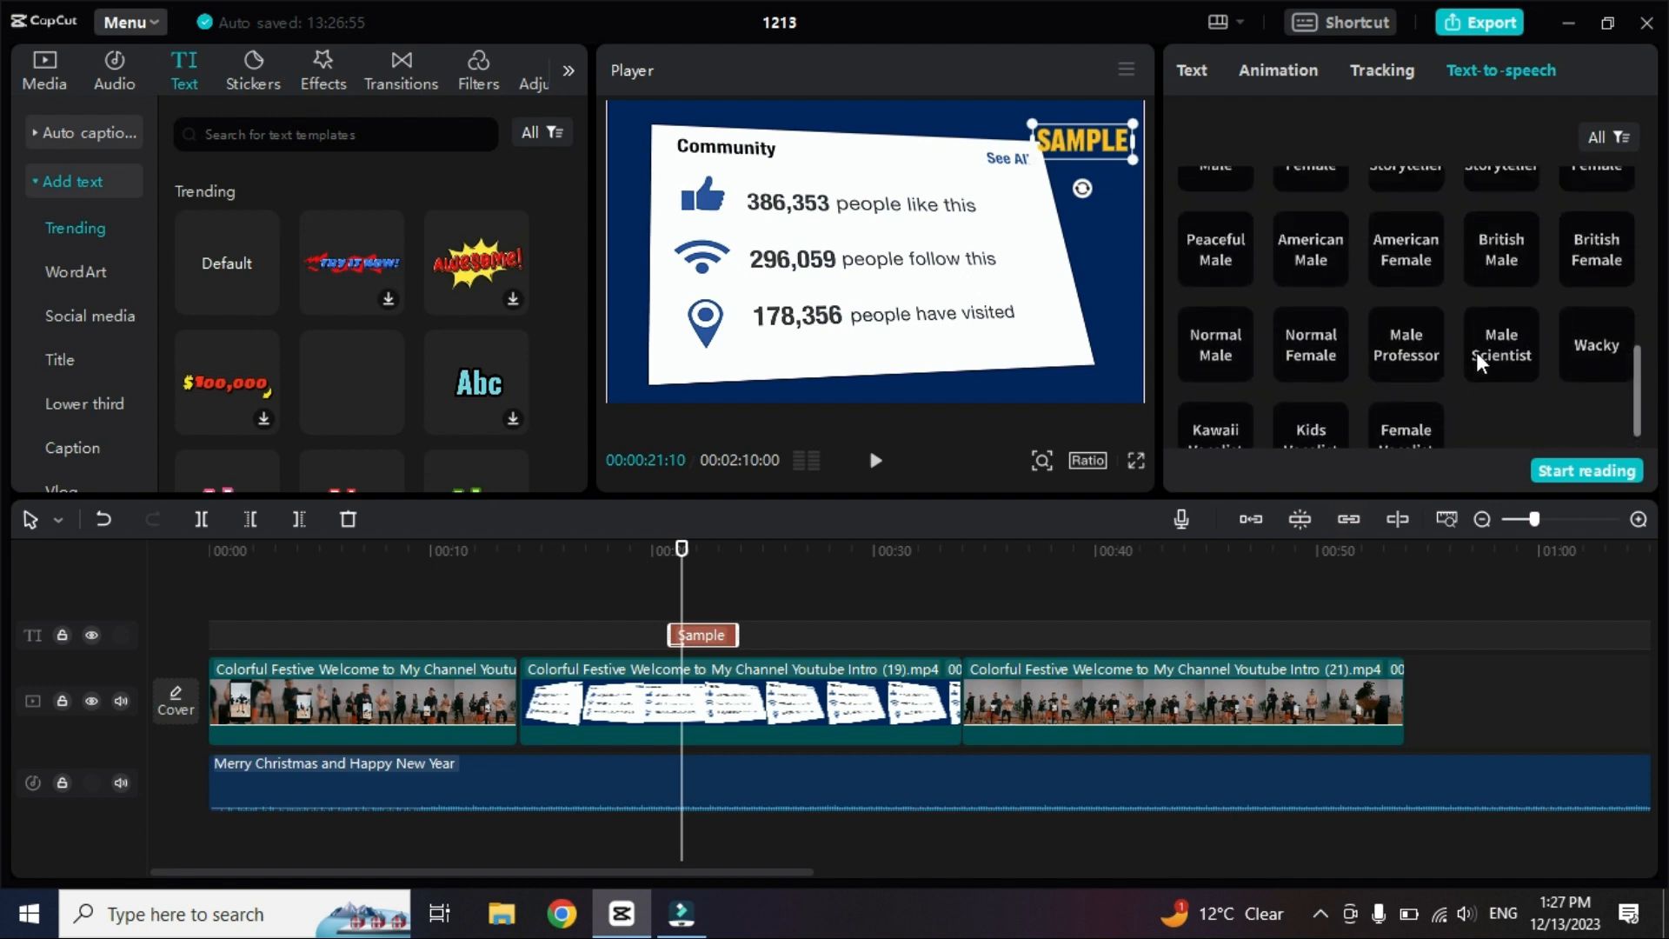
pyautogui.scroll(5, 1477, 352)
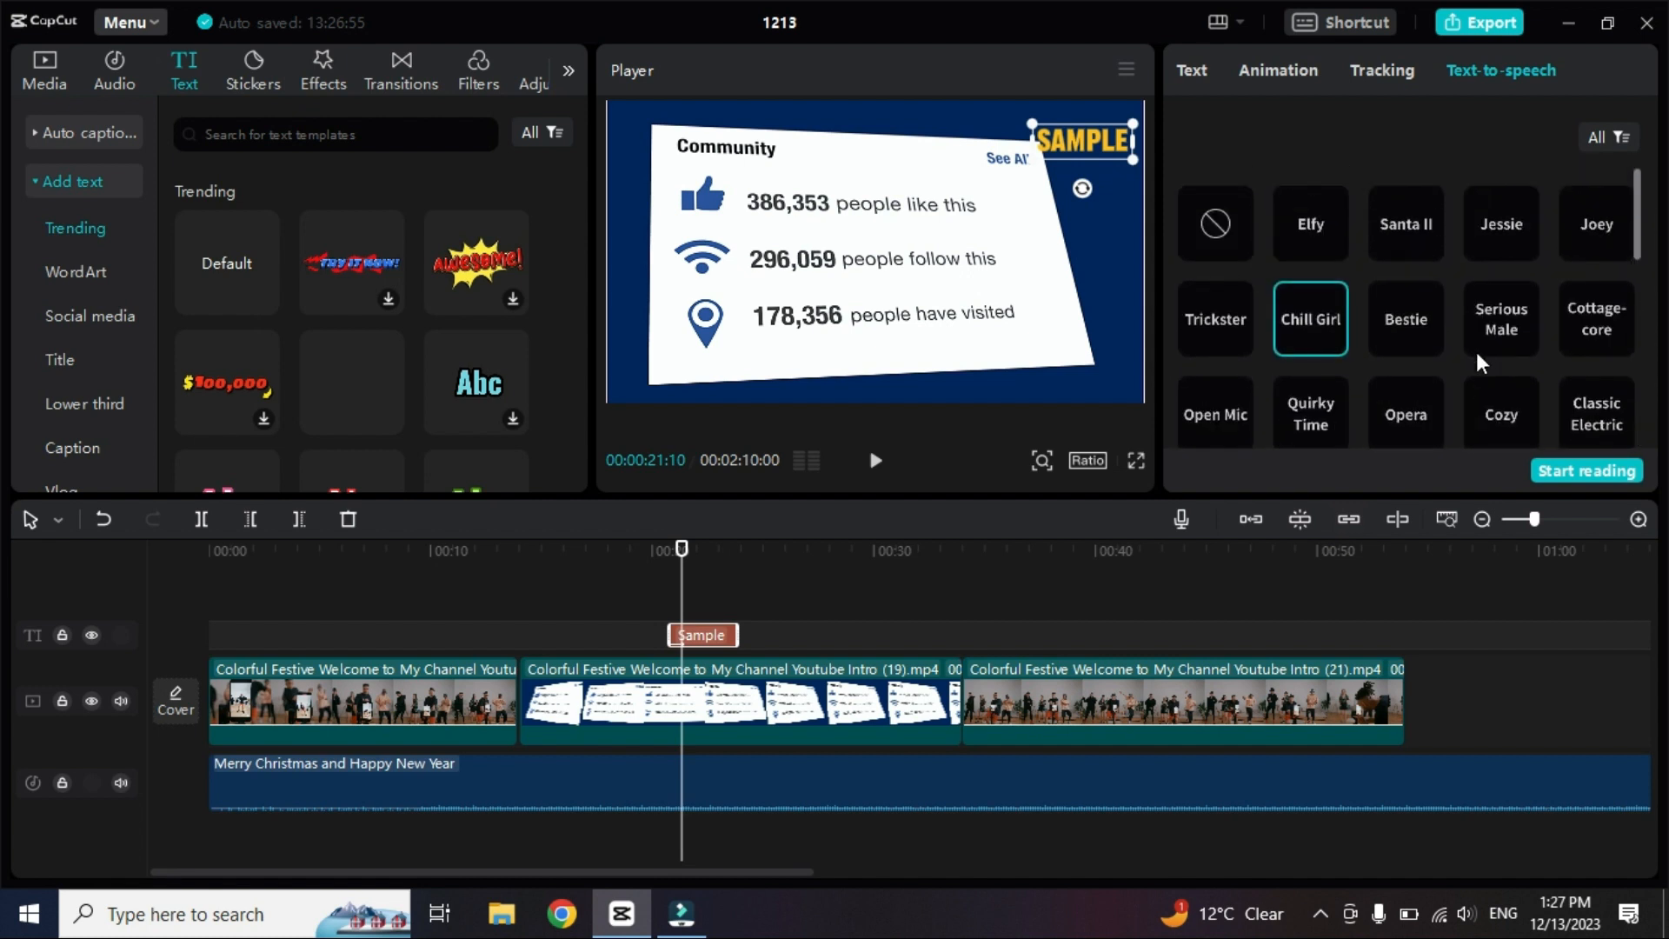
pyautogui.click(1582, 471)
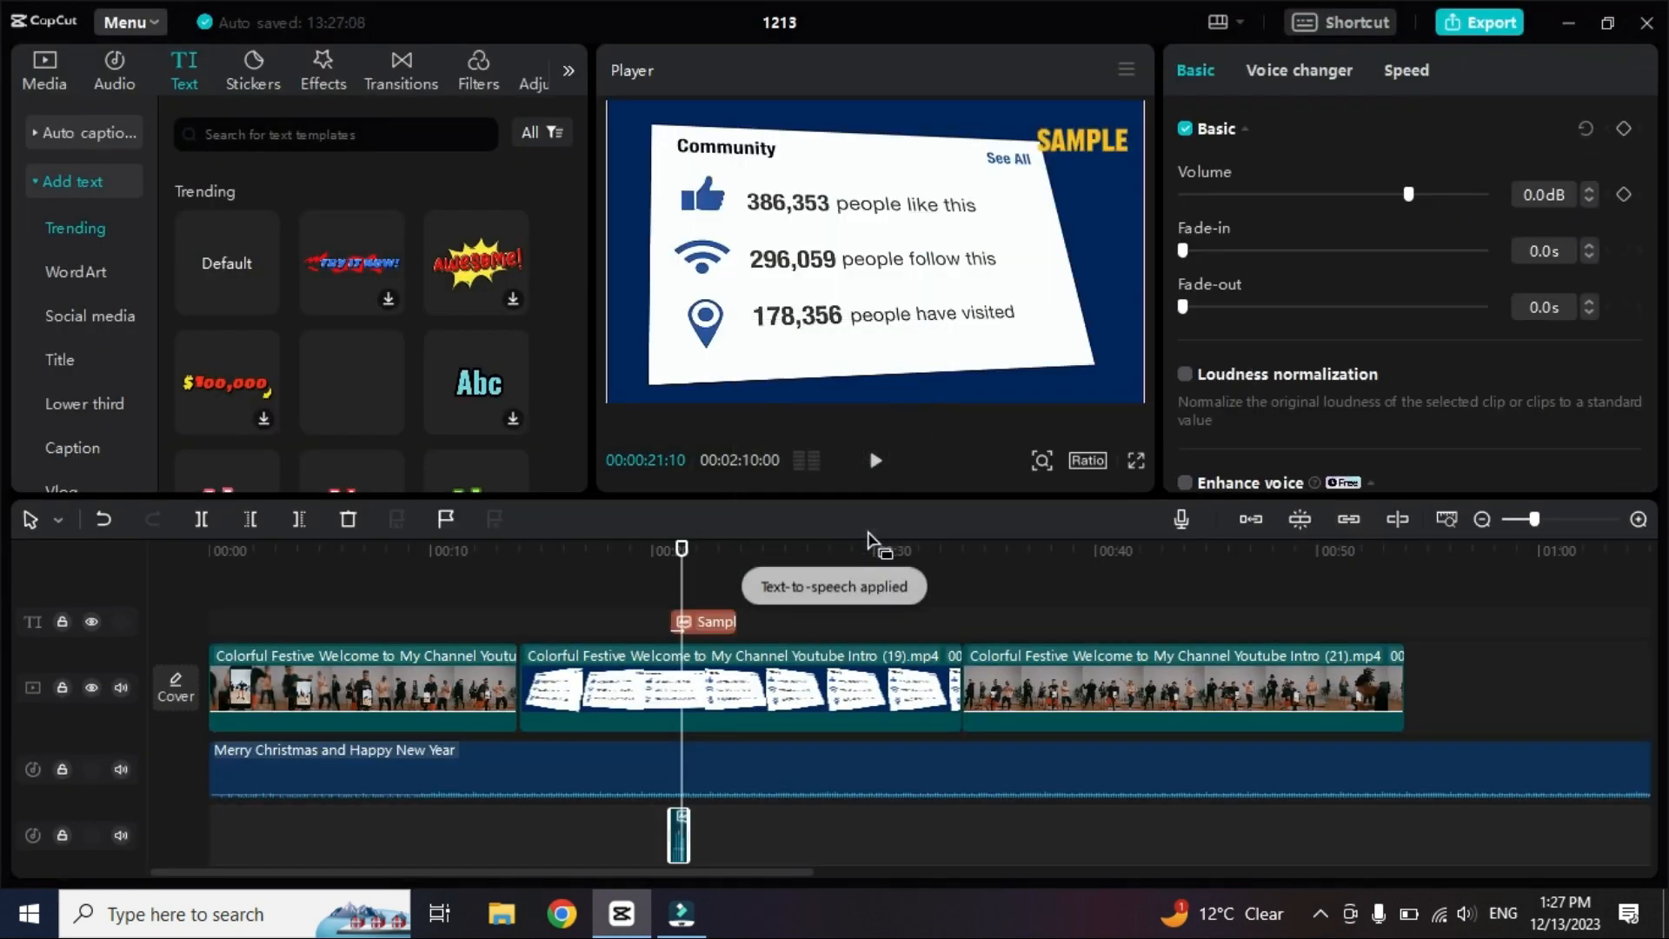
# - Delete the generated speech clip from the lower audio track
pyautogui.scroll(-1, 693, 836)
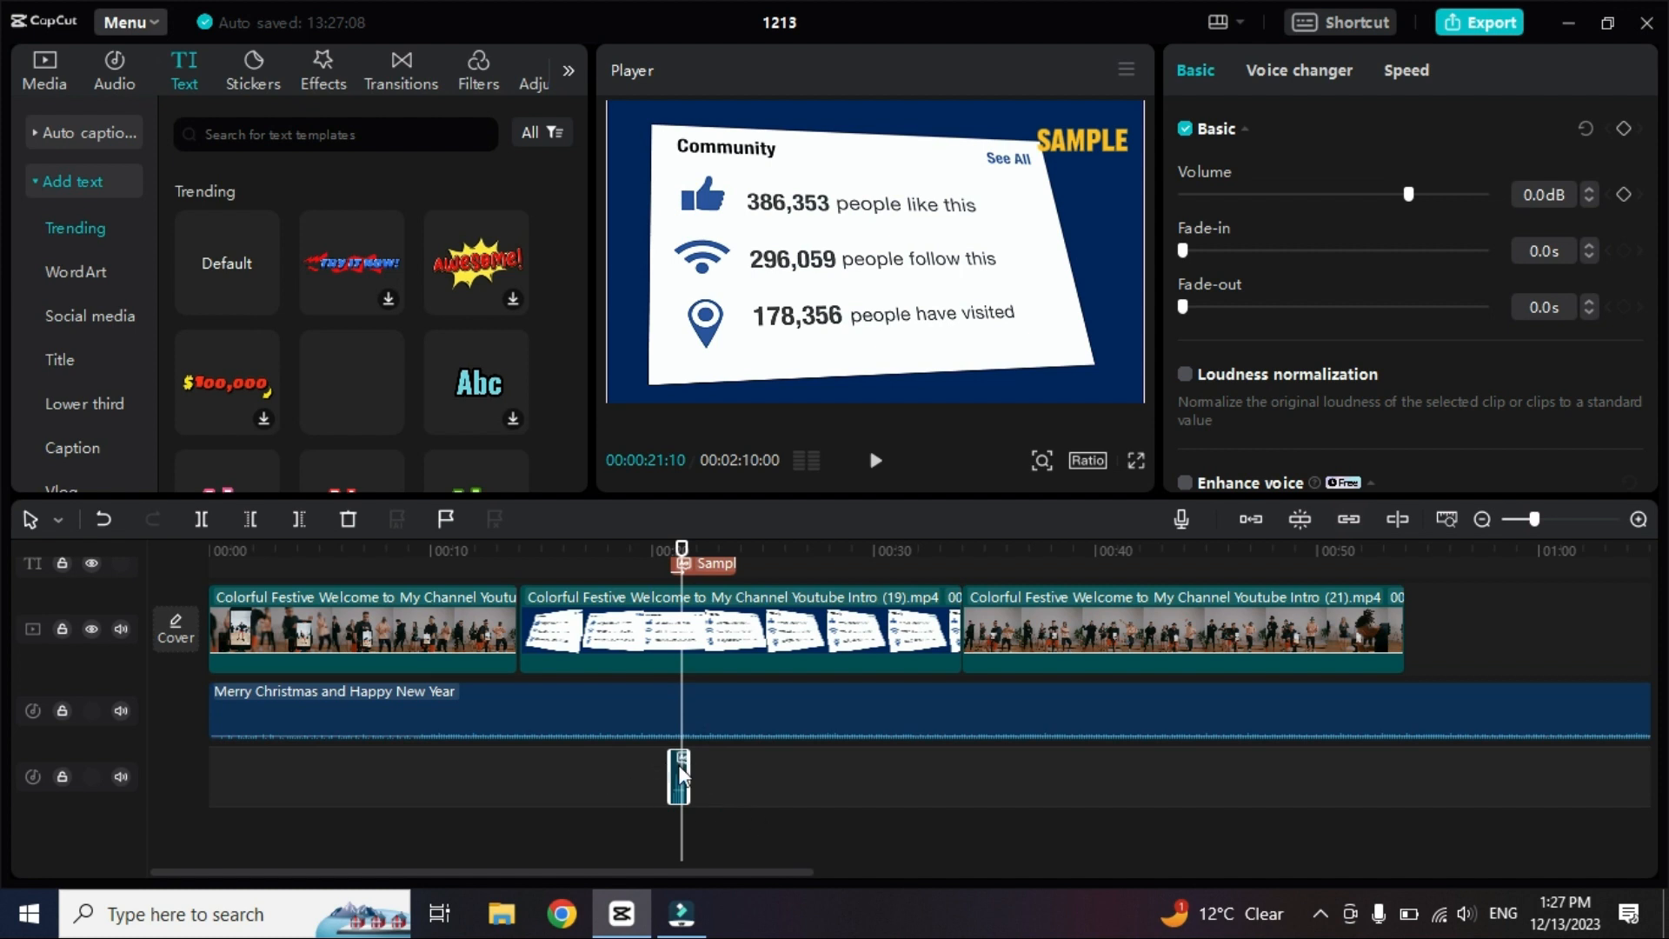
pyautogui.press('Delete')
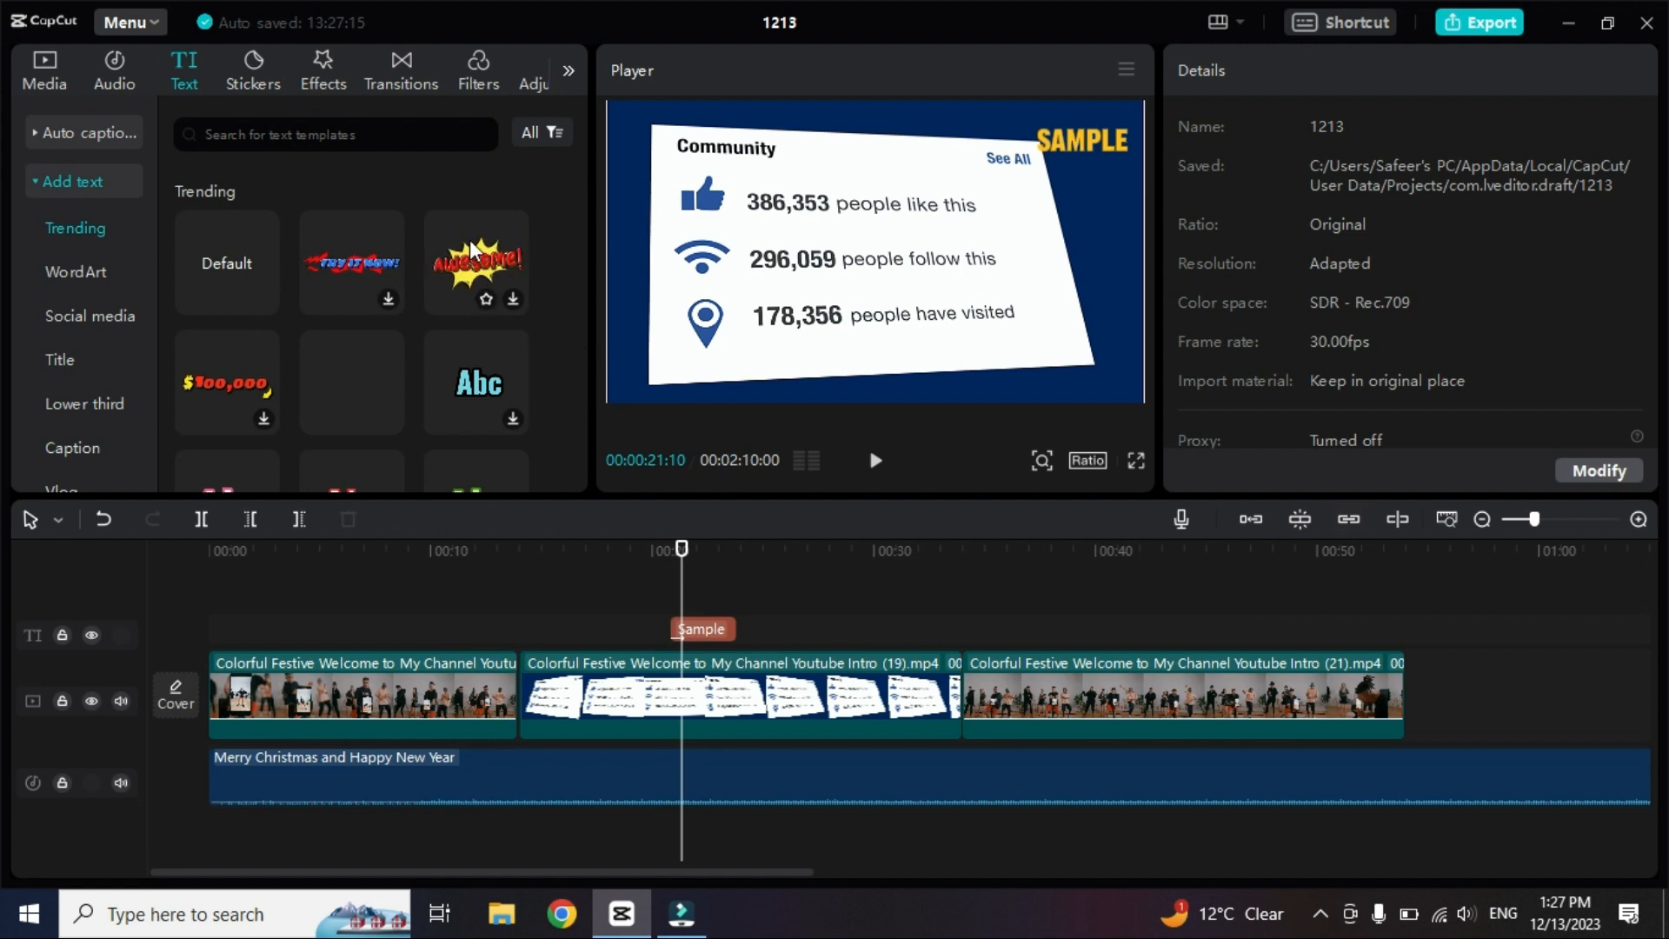
# - Place the Awesome! text template on the text track at about 27 seconds and change its wording to "Smart"
pyautogui.moveTo(472, 251); pyautogui.dragTo(816, 641)
pyautogui.click(829, 544)
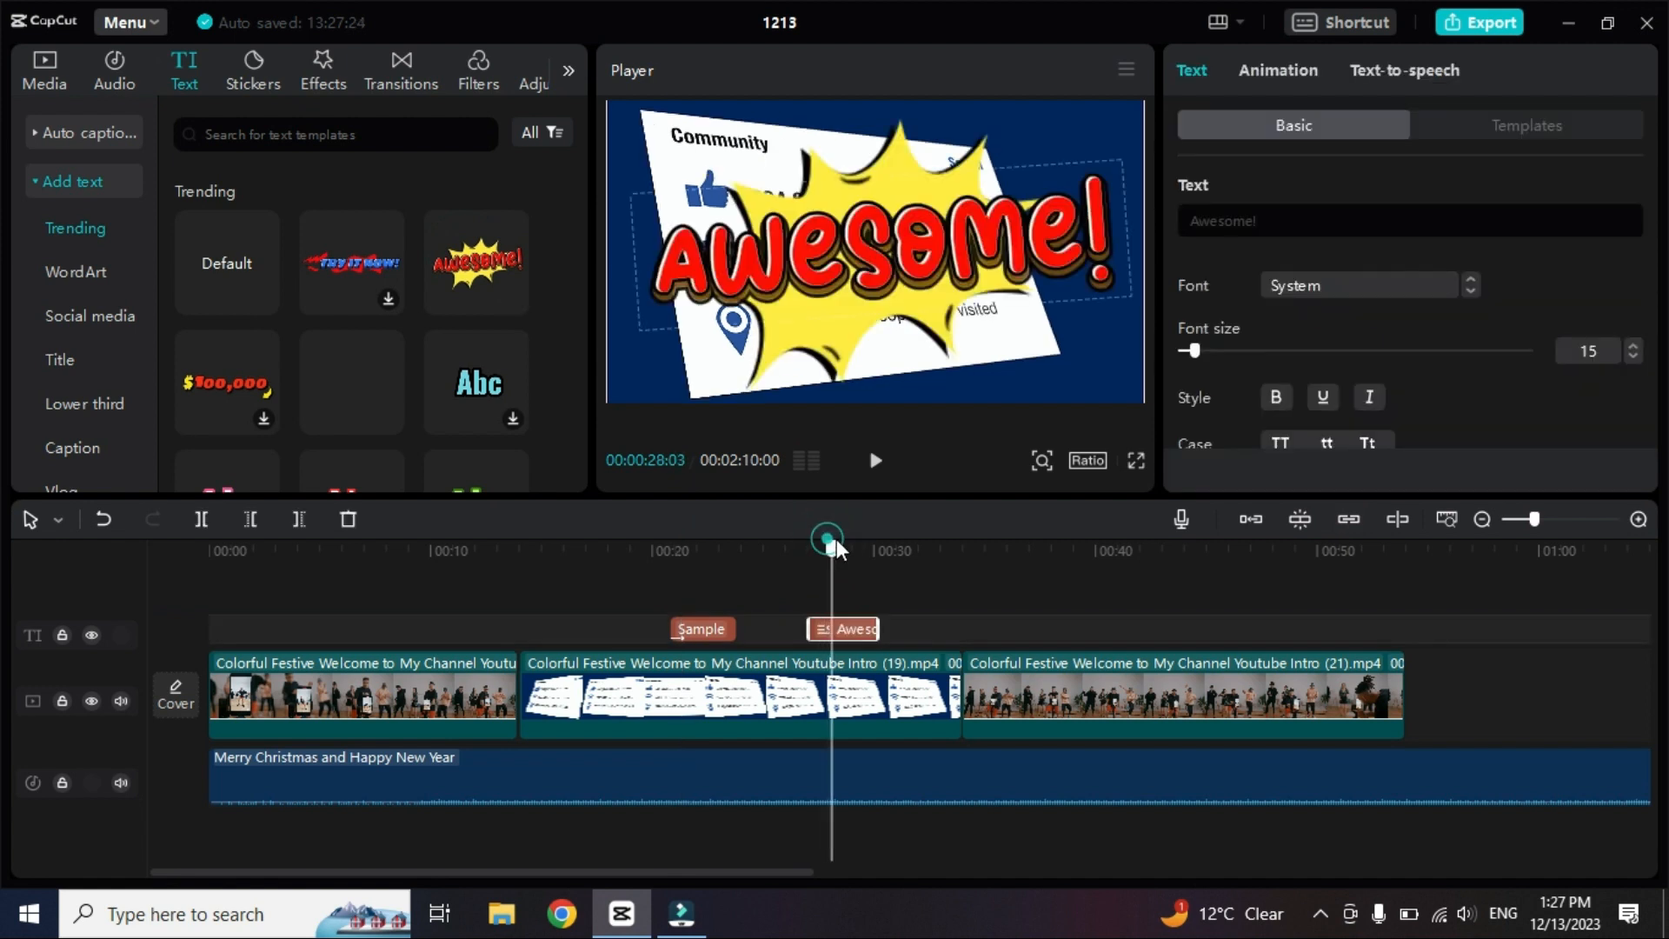
pyautogui.click(843, 547)
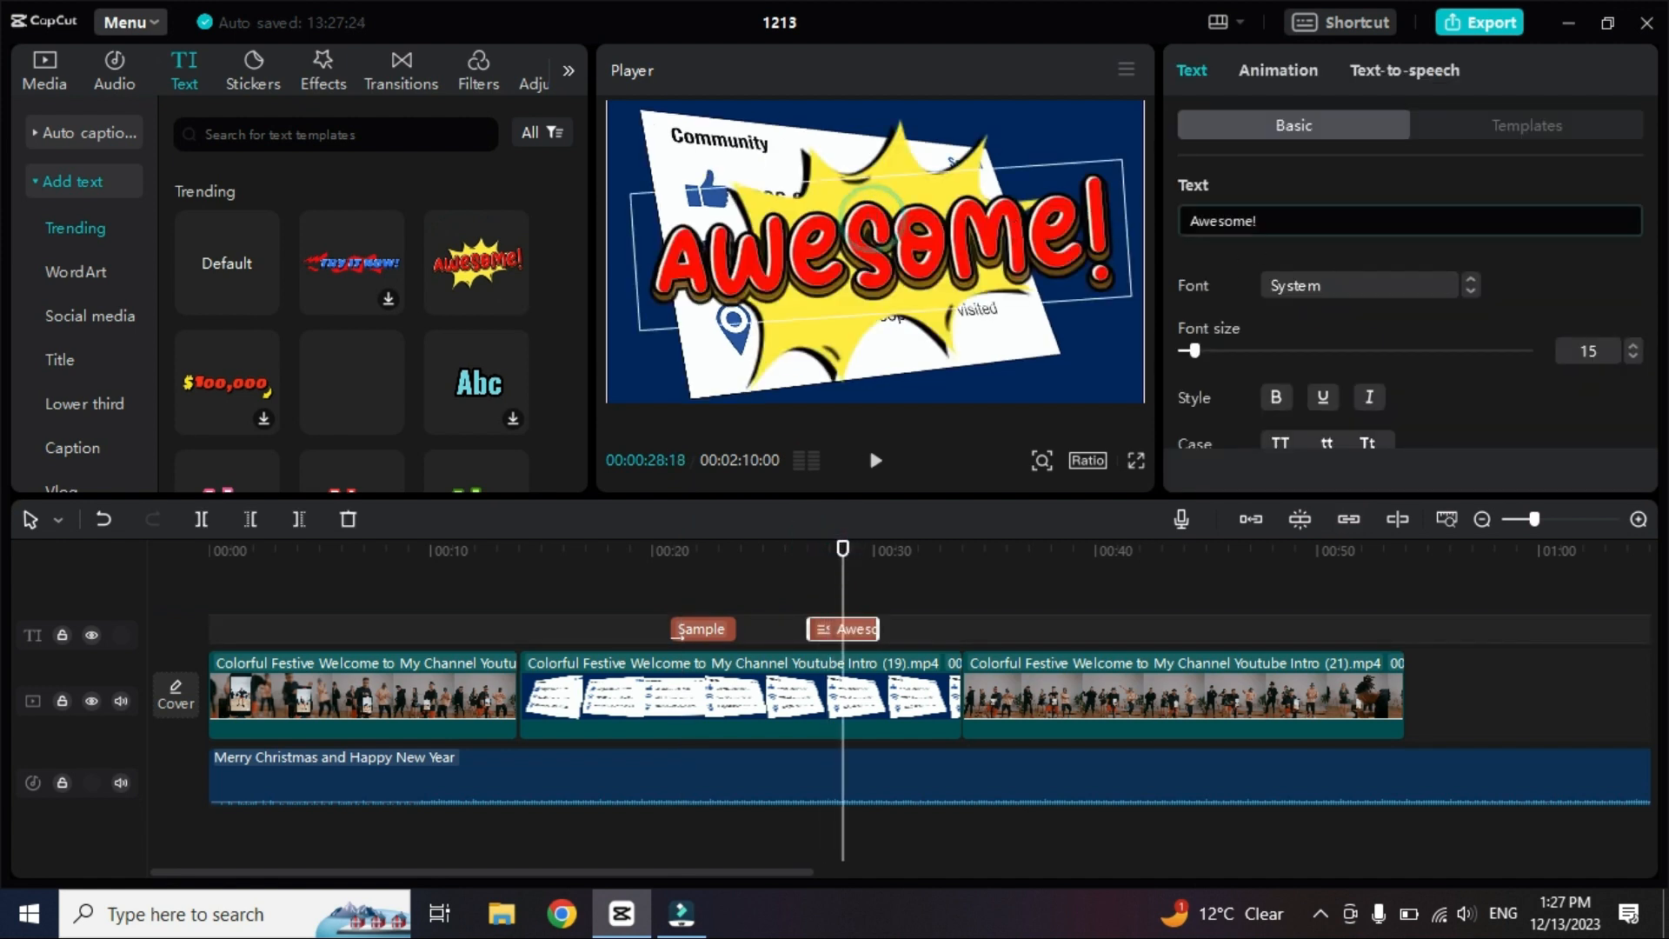
pyautogui.click(1277, 219)
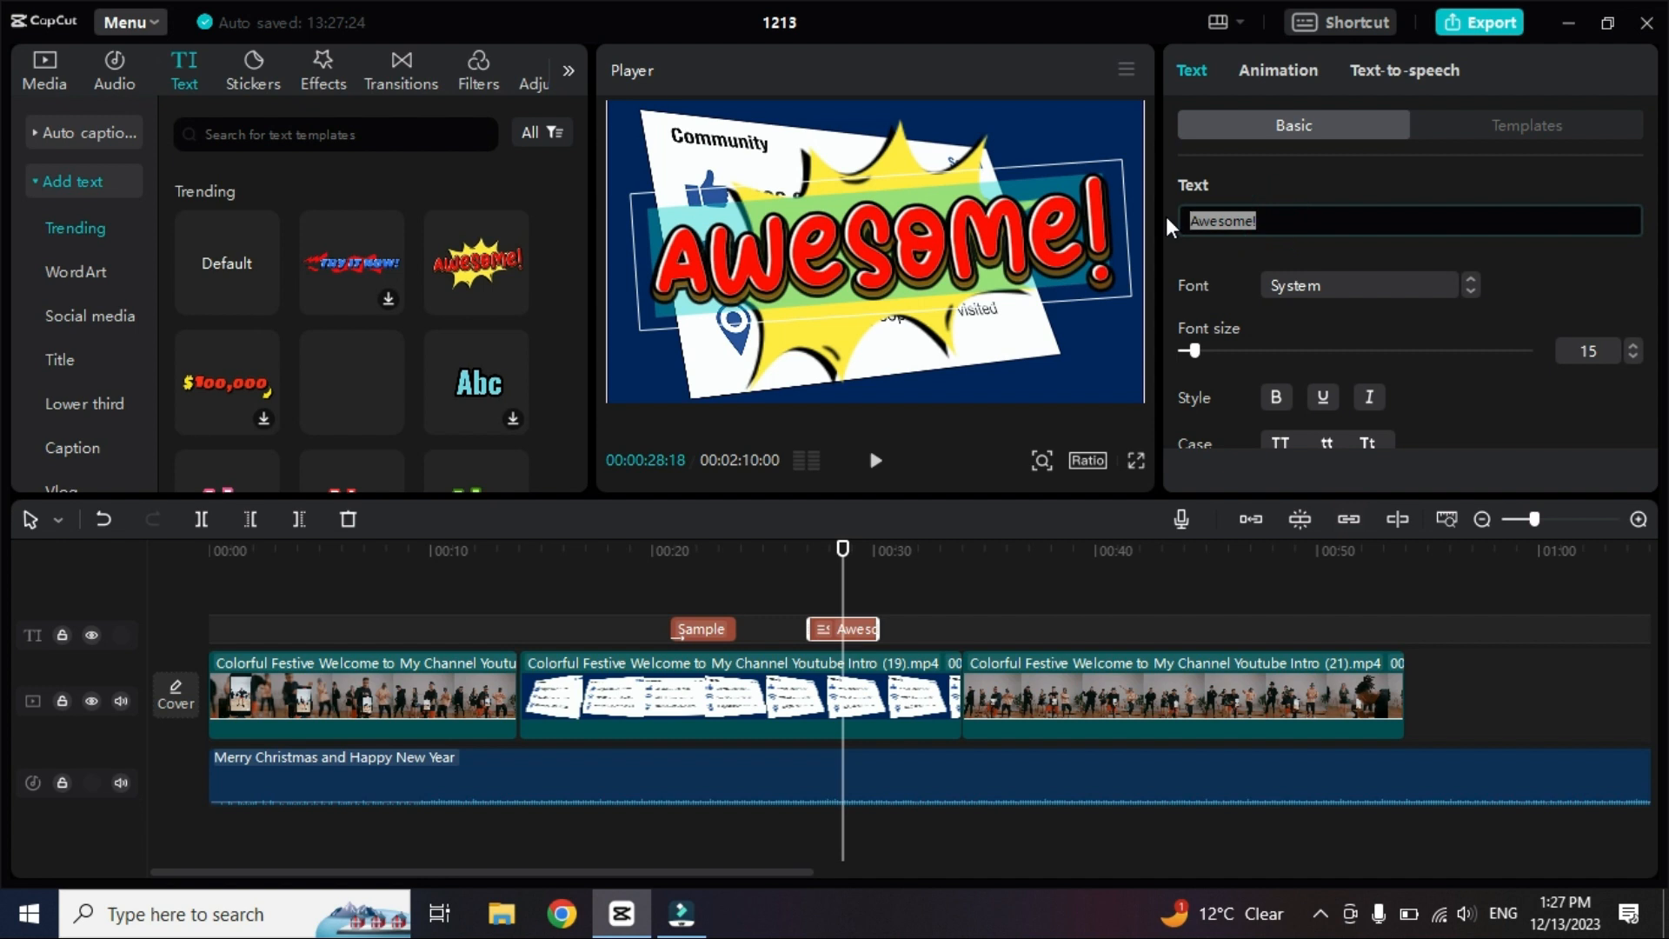
pyautogui.write('Smart')
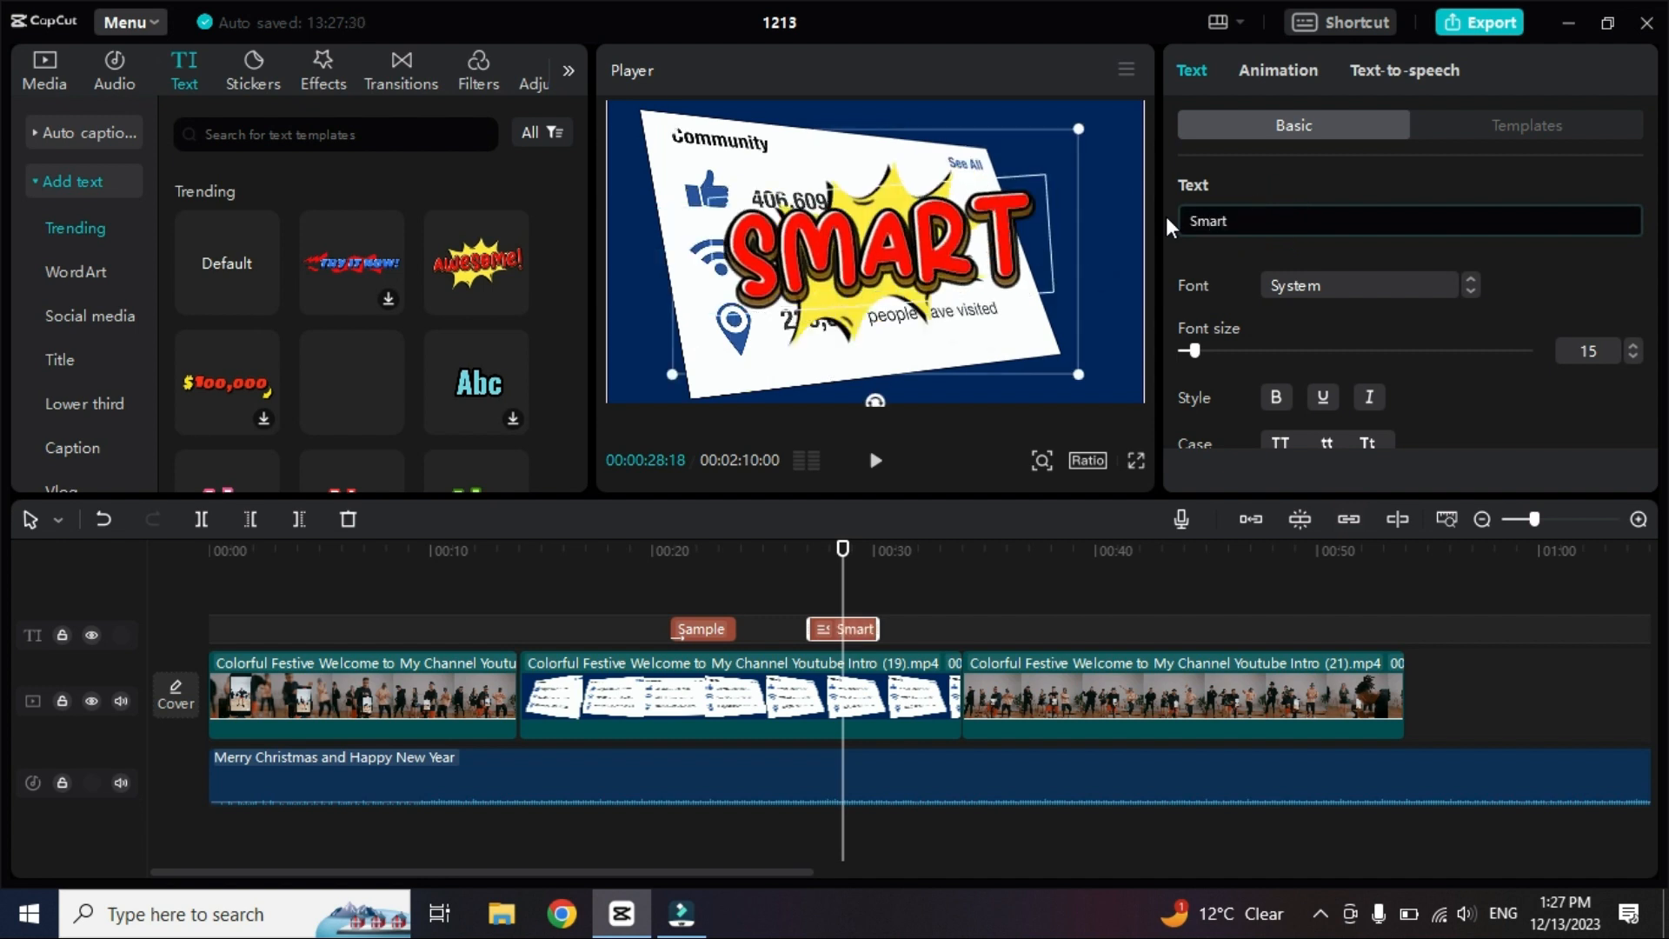
# - Play back the timeline from just before the Smart title and pause while the title is on screen
pyautogui.click(801, 548)
pyautogui.press('space')
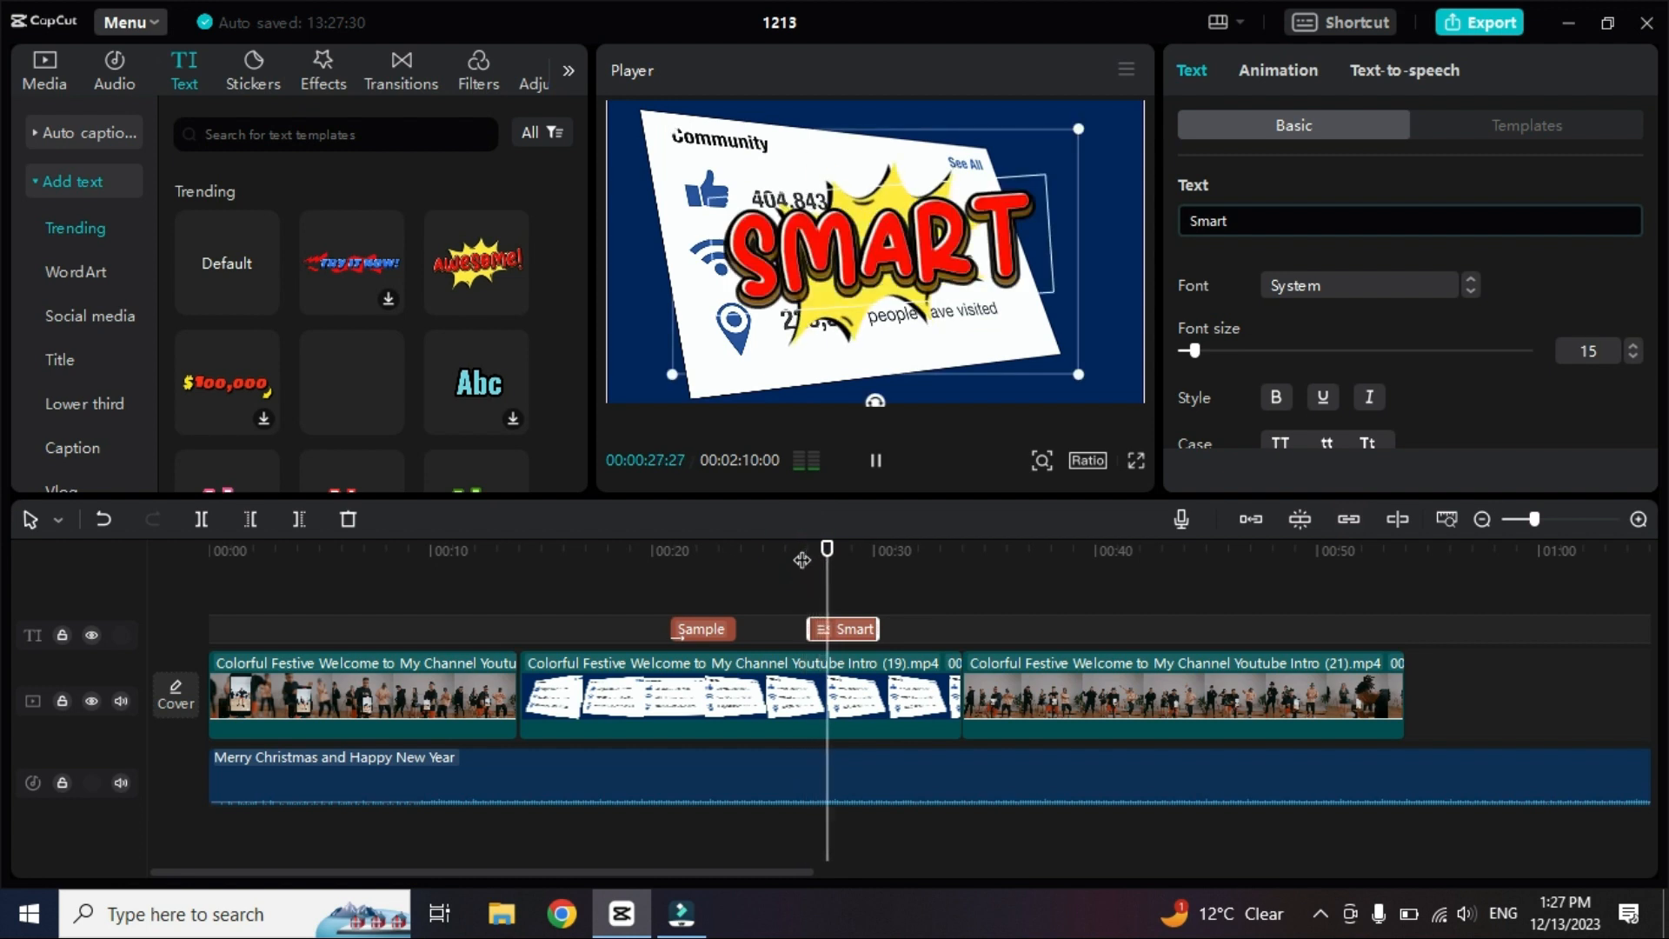
pyautogui.press('space')
pyautogui.moveTo(313, 352)
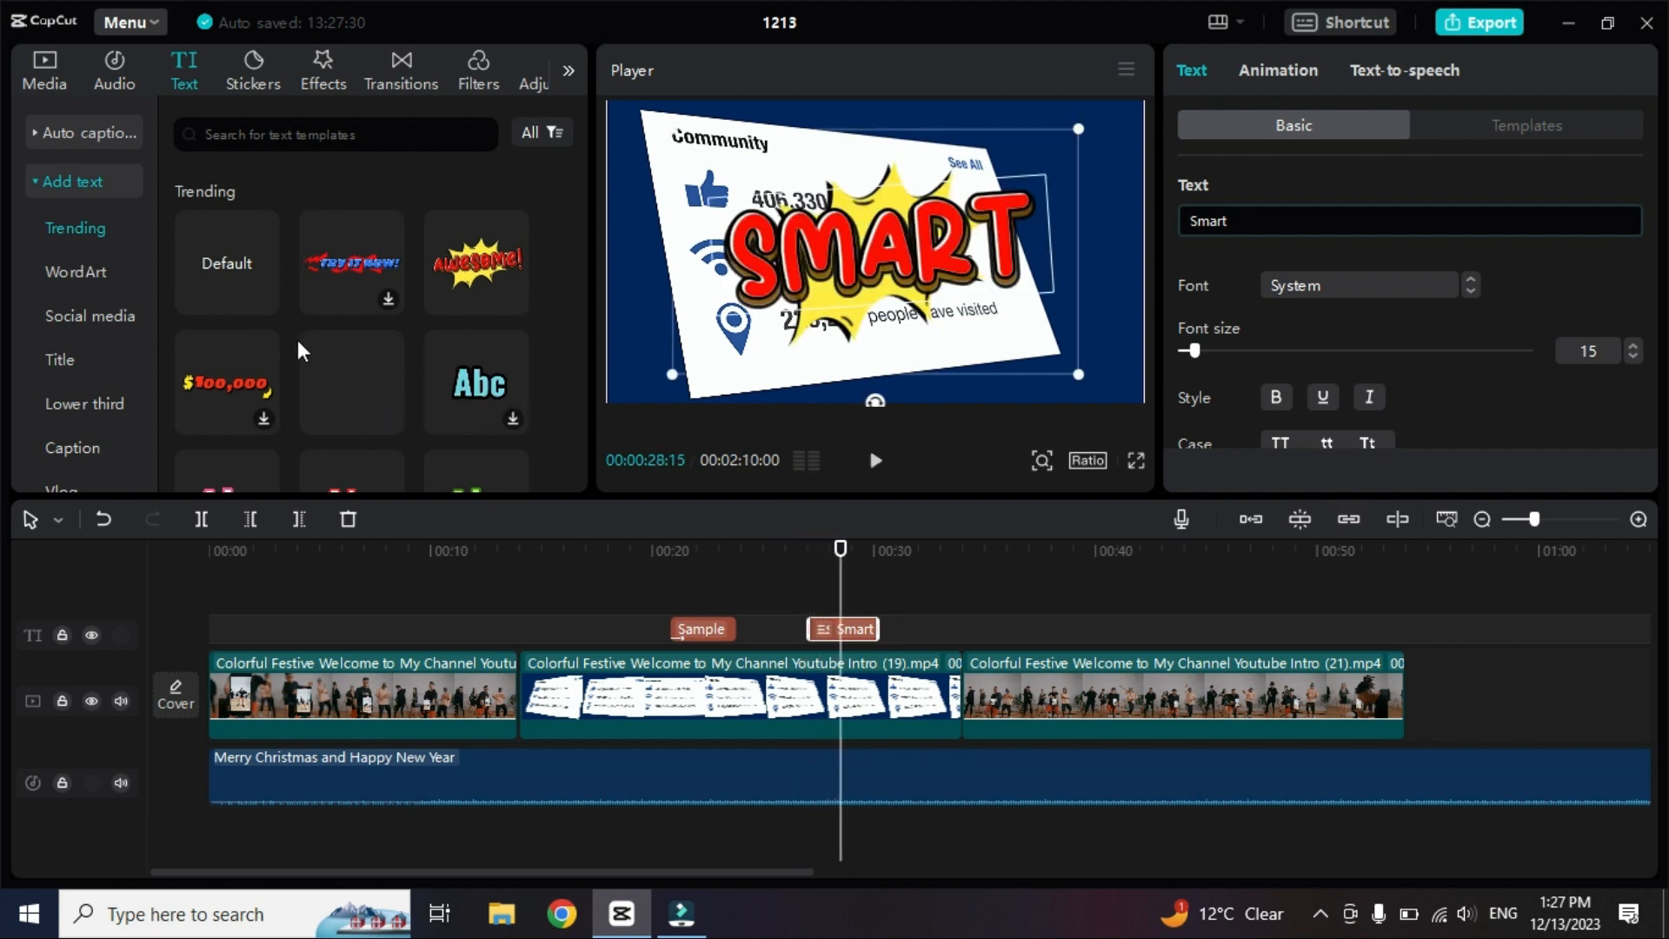
# - Add a Default text clip on a new text track above the Smart title at about 35 seconds and extend it to about 48 seconds
pyautogui.scroll(-5, 297, 341)
pyautogui.scroll(-4, 298, 340)
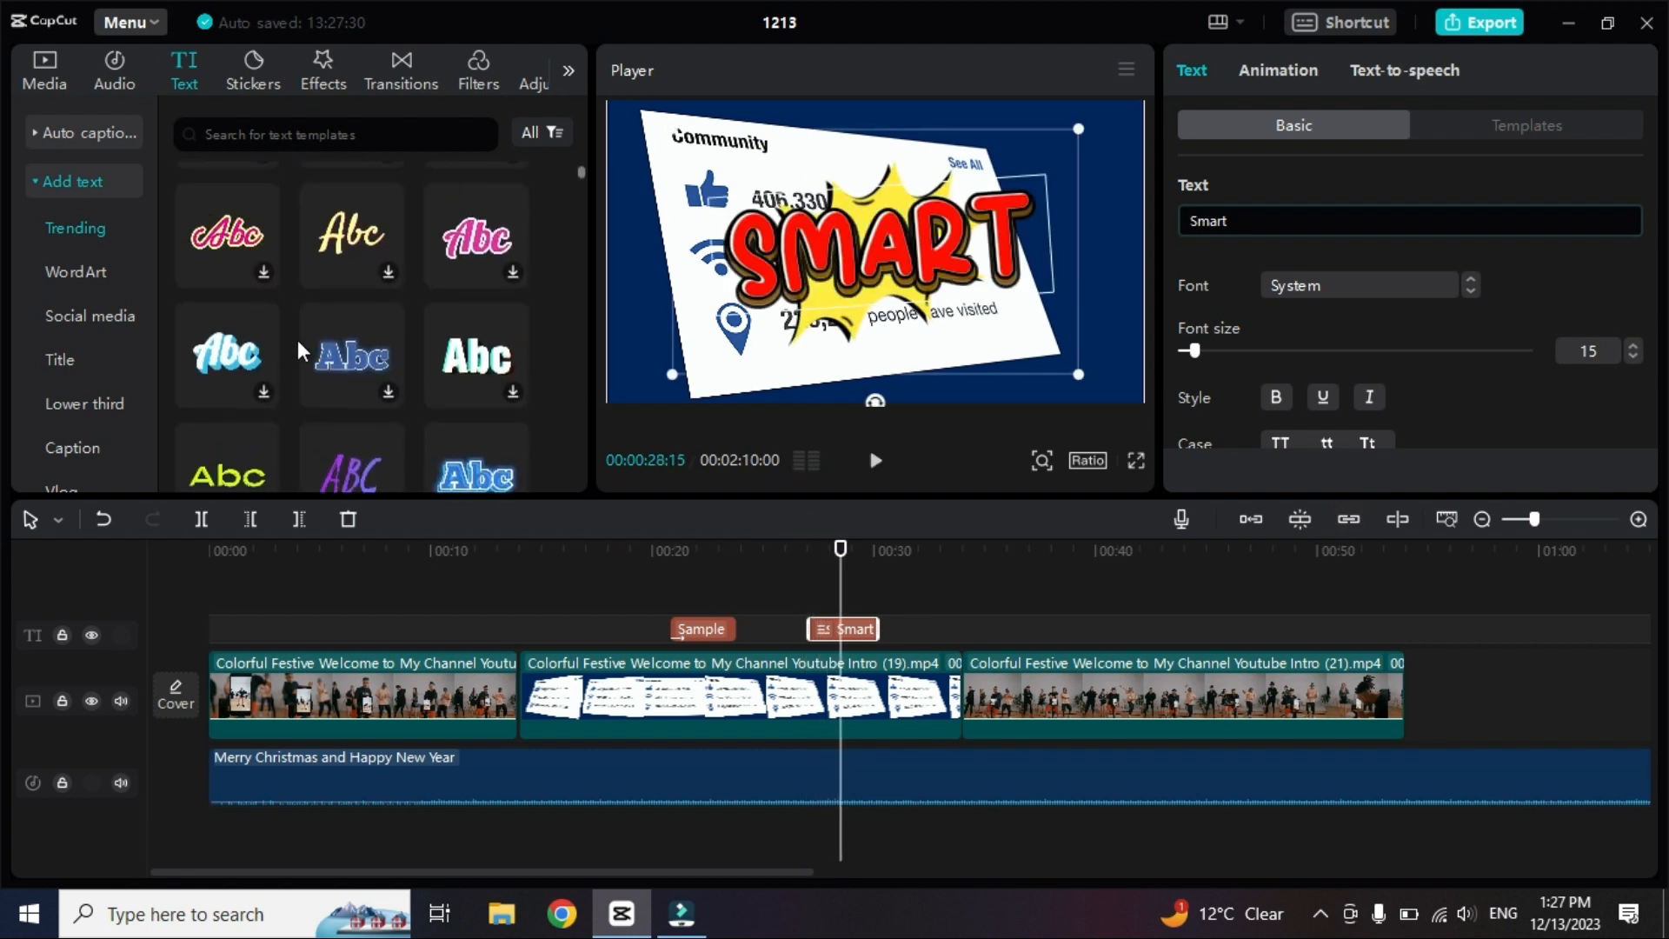
pyautogui.scroll(-8, 299, 351)
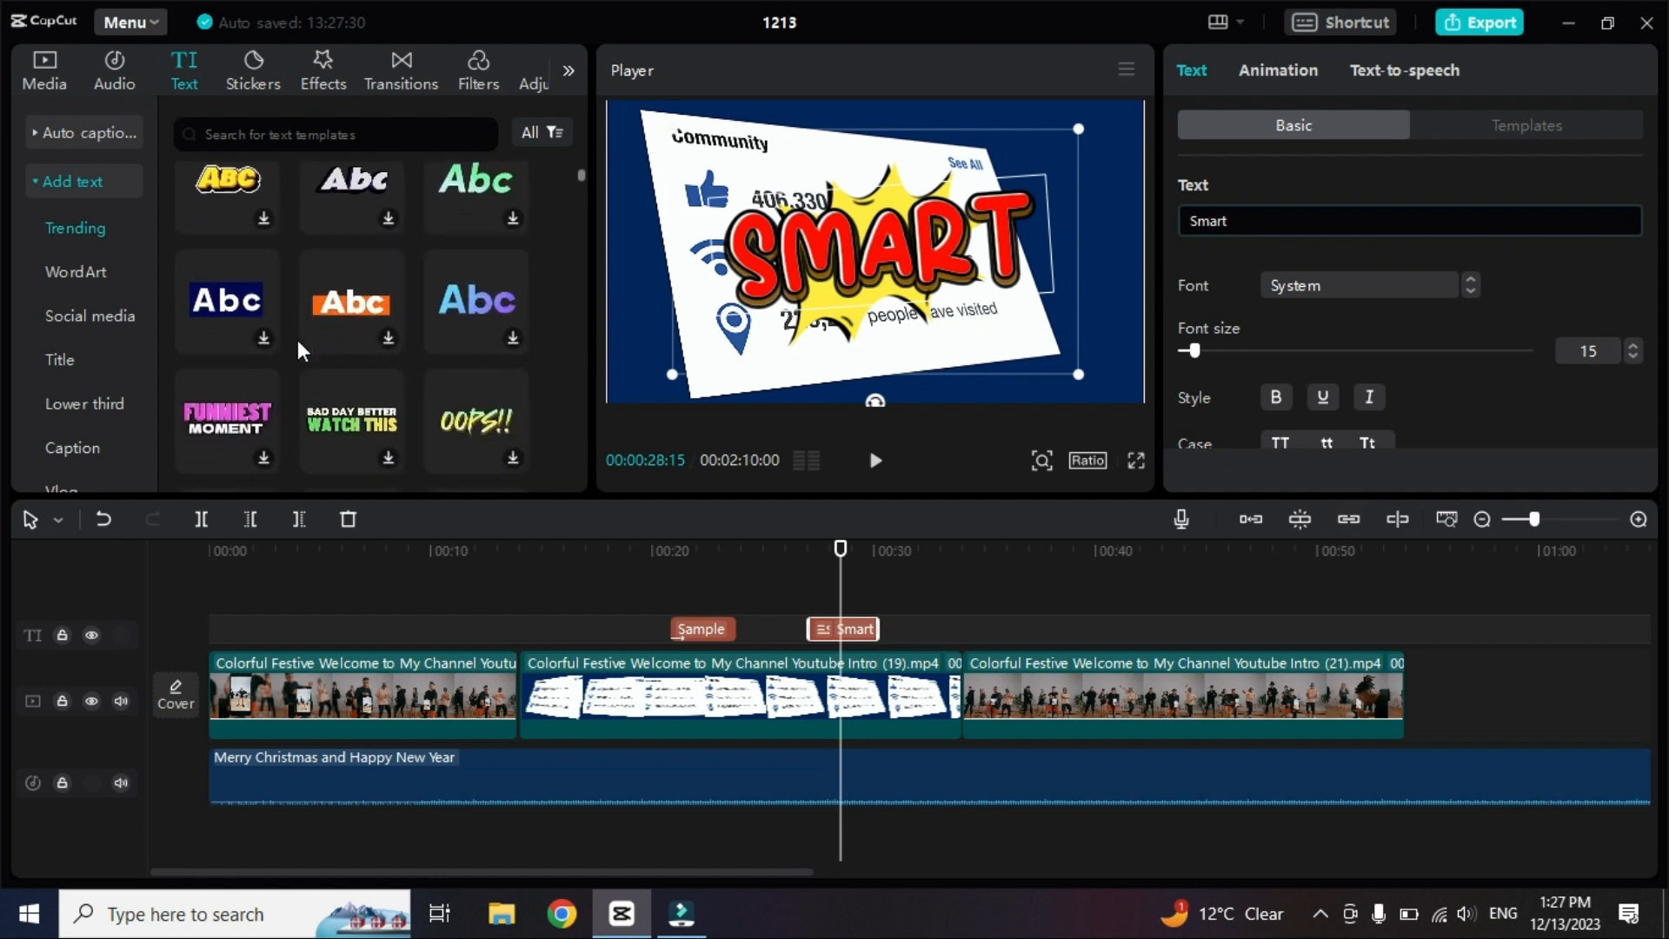
pyautogui.scroll(-2, 298, 351)
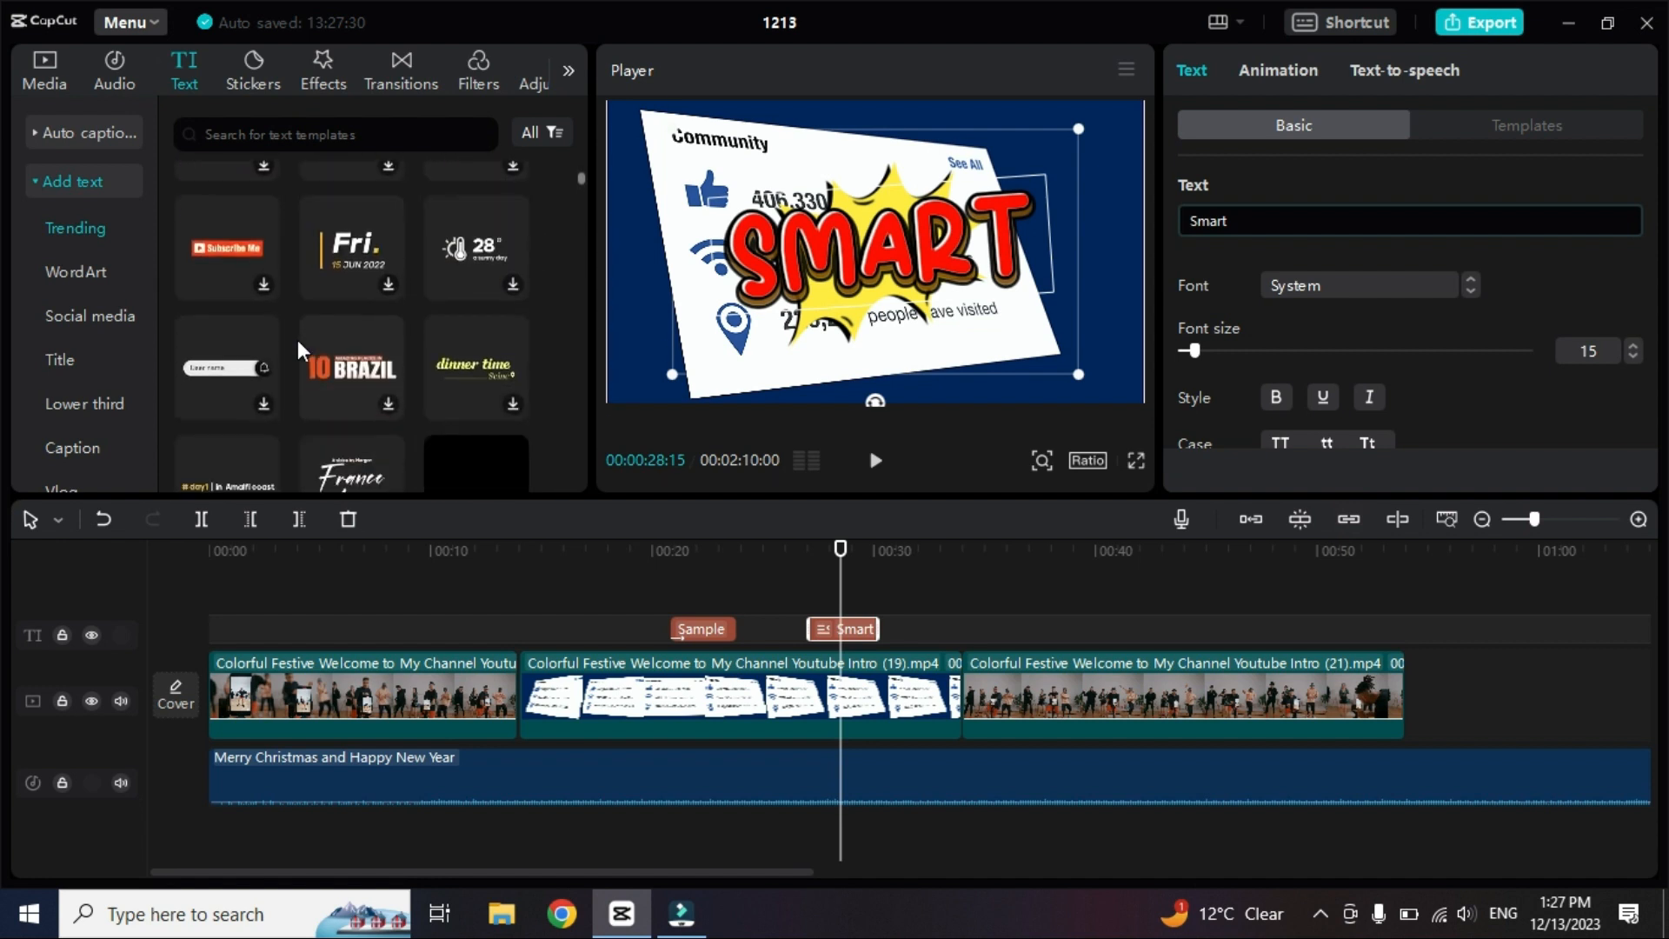
pyautogui.scroll(12, 298, 341)
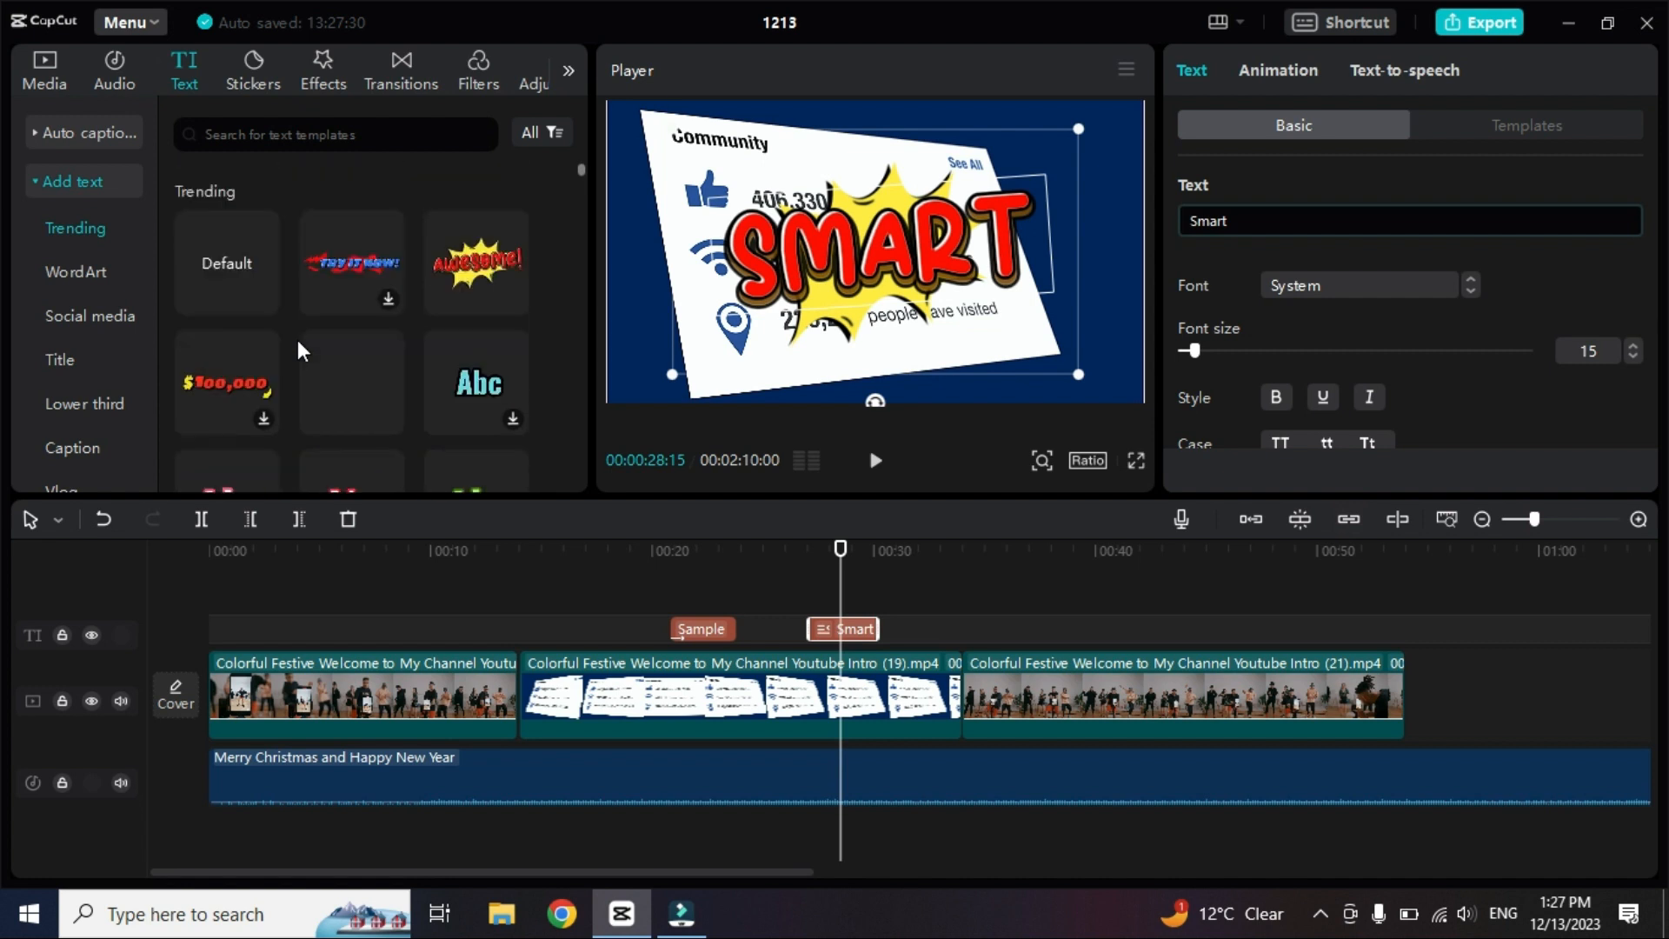
pyautogui.moveTo(221, 235); pyautogui.dragTo(1040, 617)
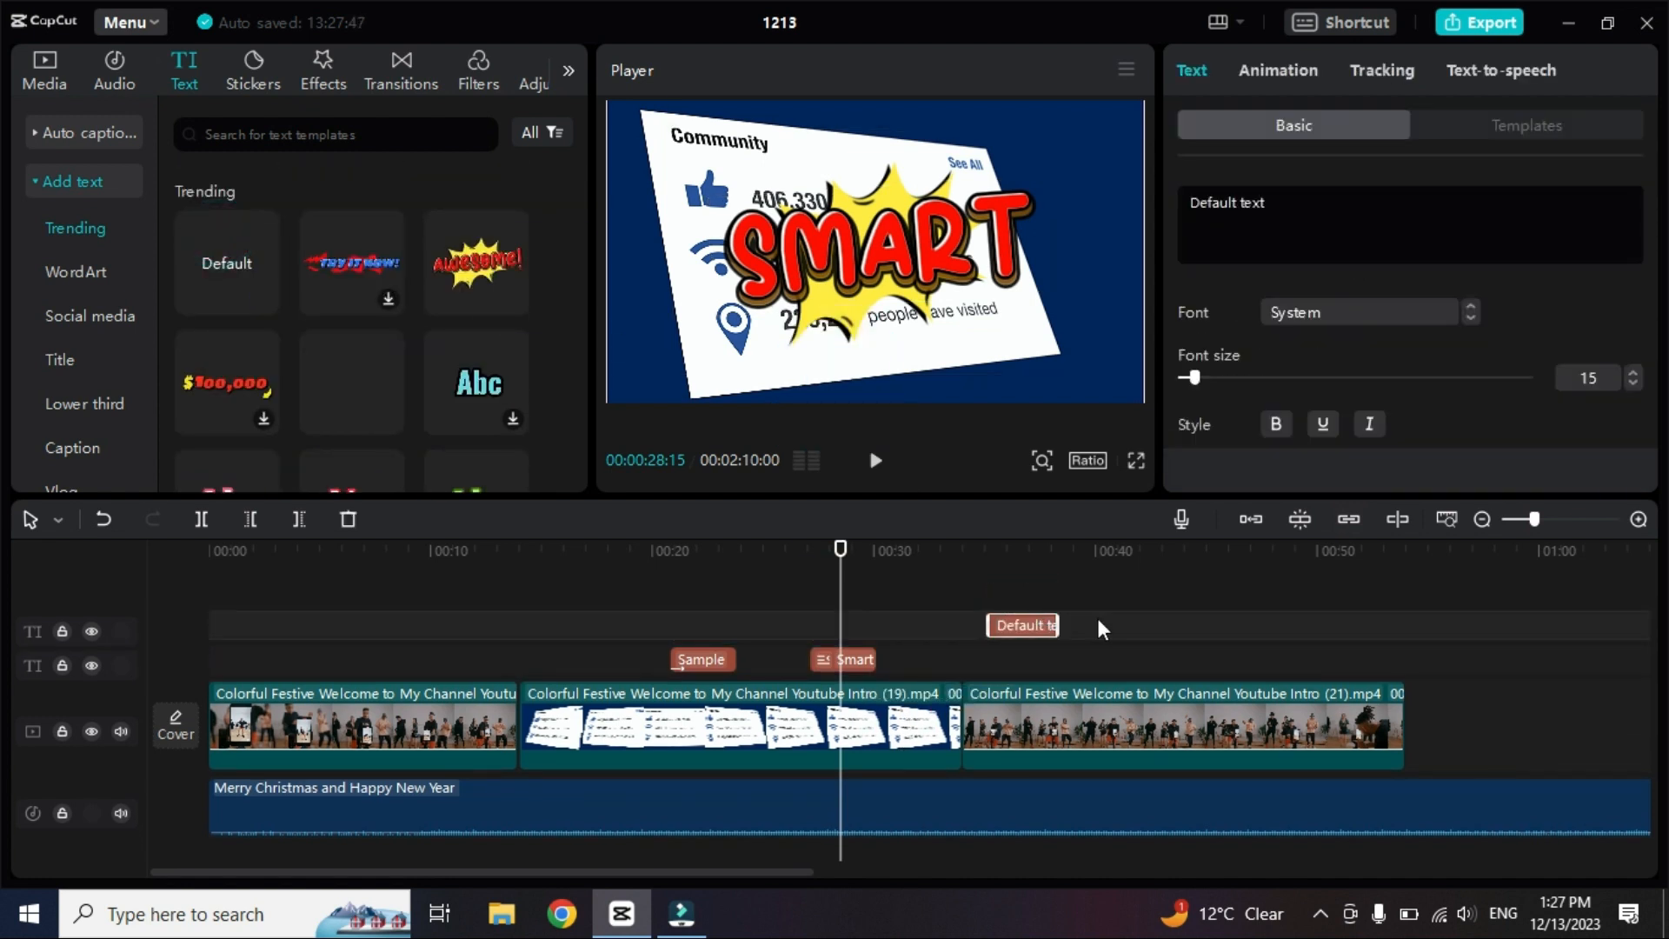
pyautogui.click(1057, 623)
# - With the playhead at about 39 seconds, replace the default text's wording with "Hey Hello how are you"
pyautogui.click(1084, 557)
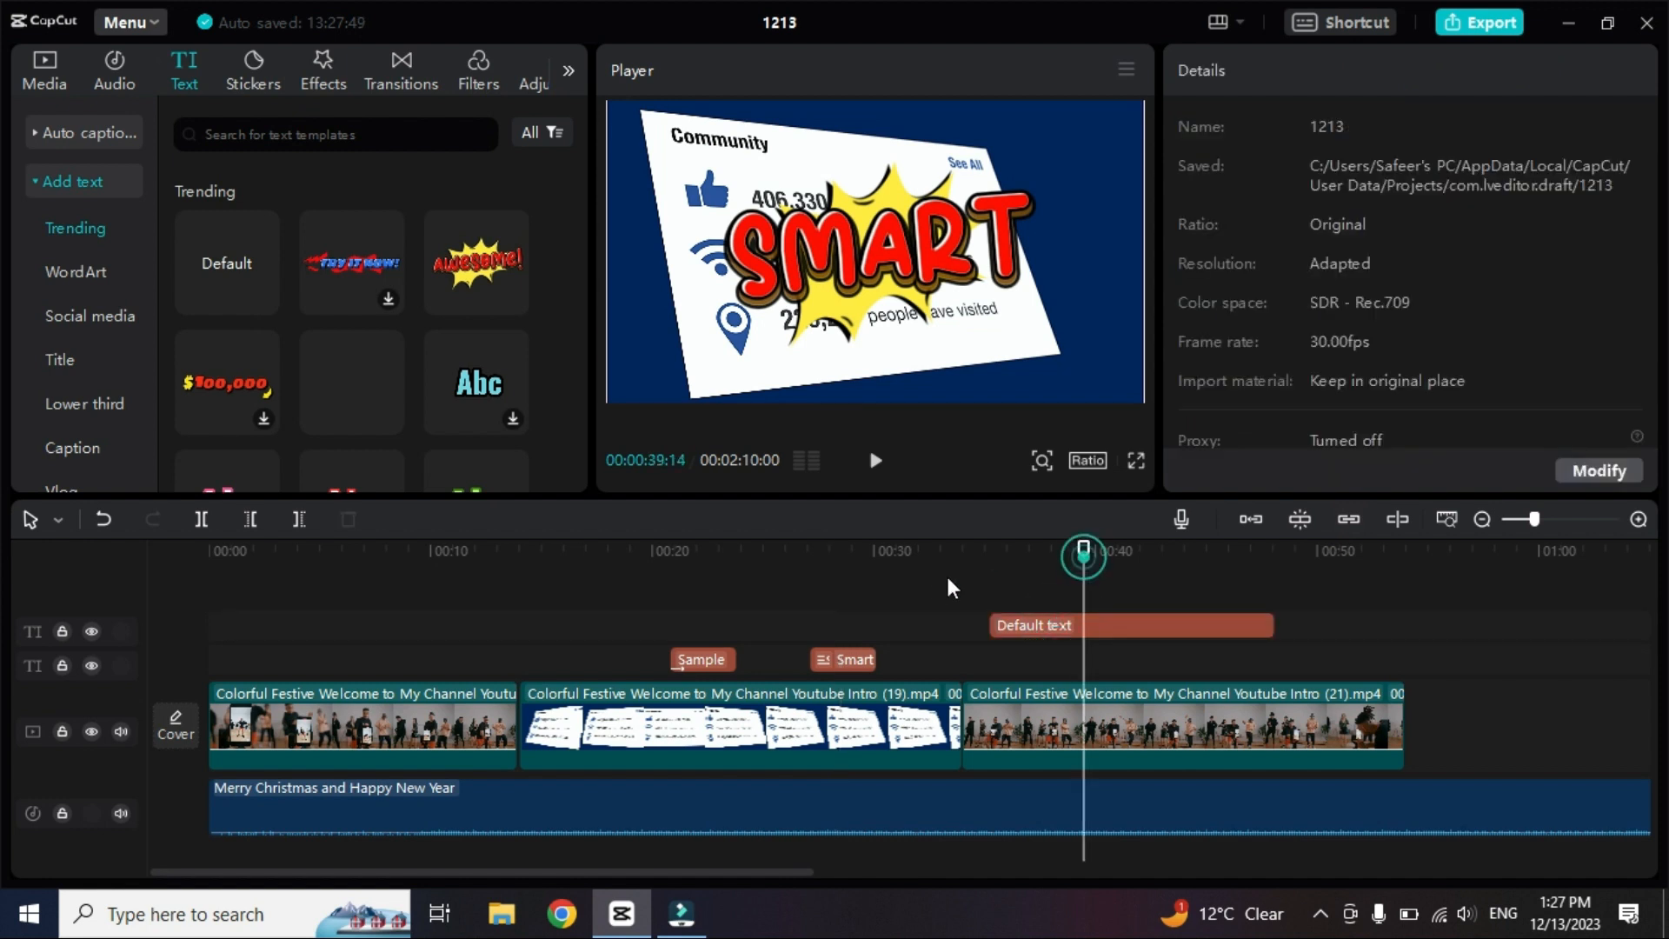
pyautogui.click(982, 249)
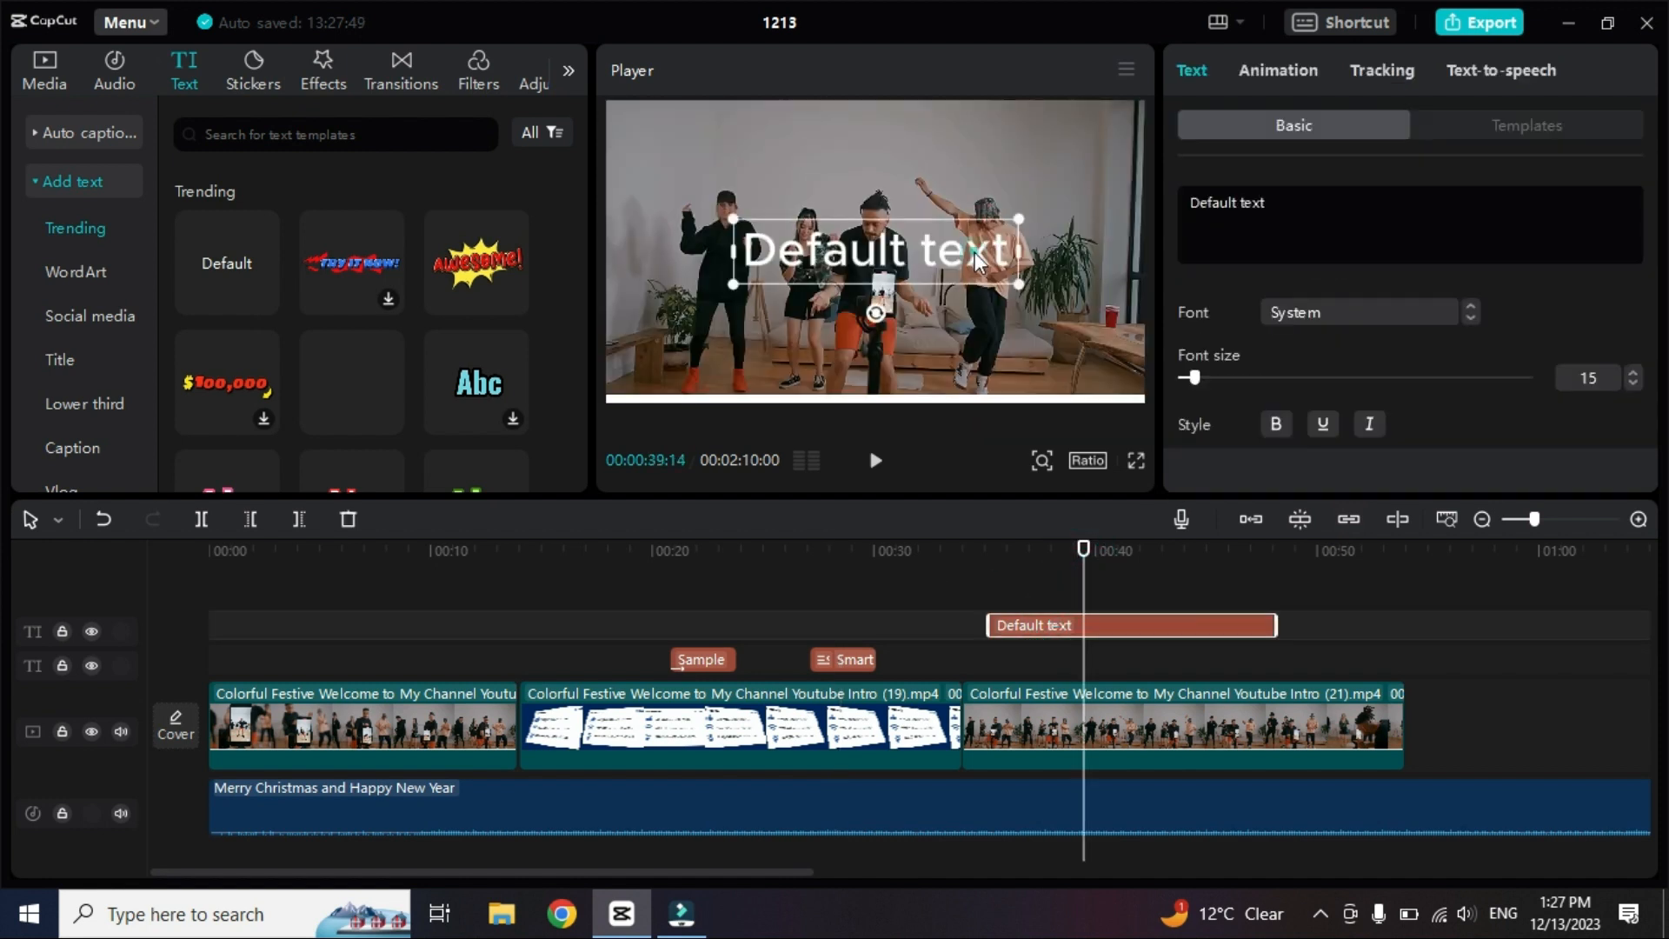
pyautogui.click(1380, 196)
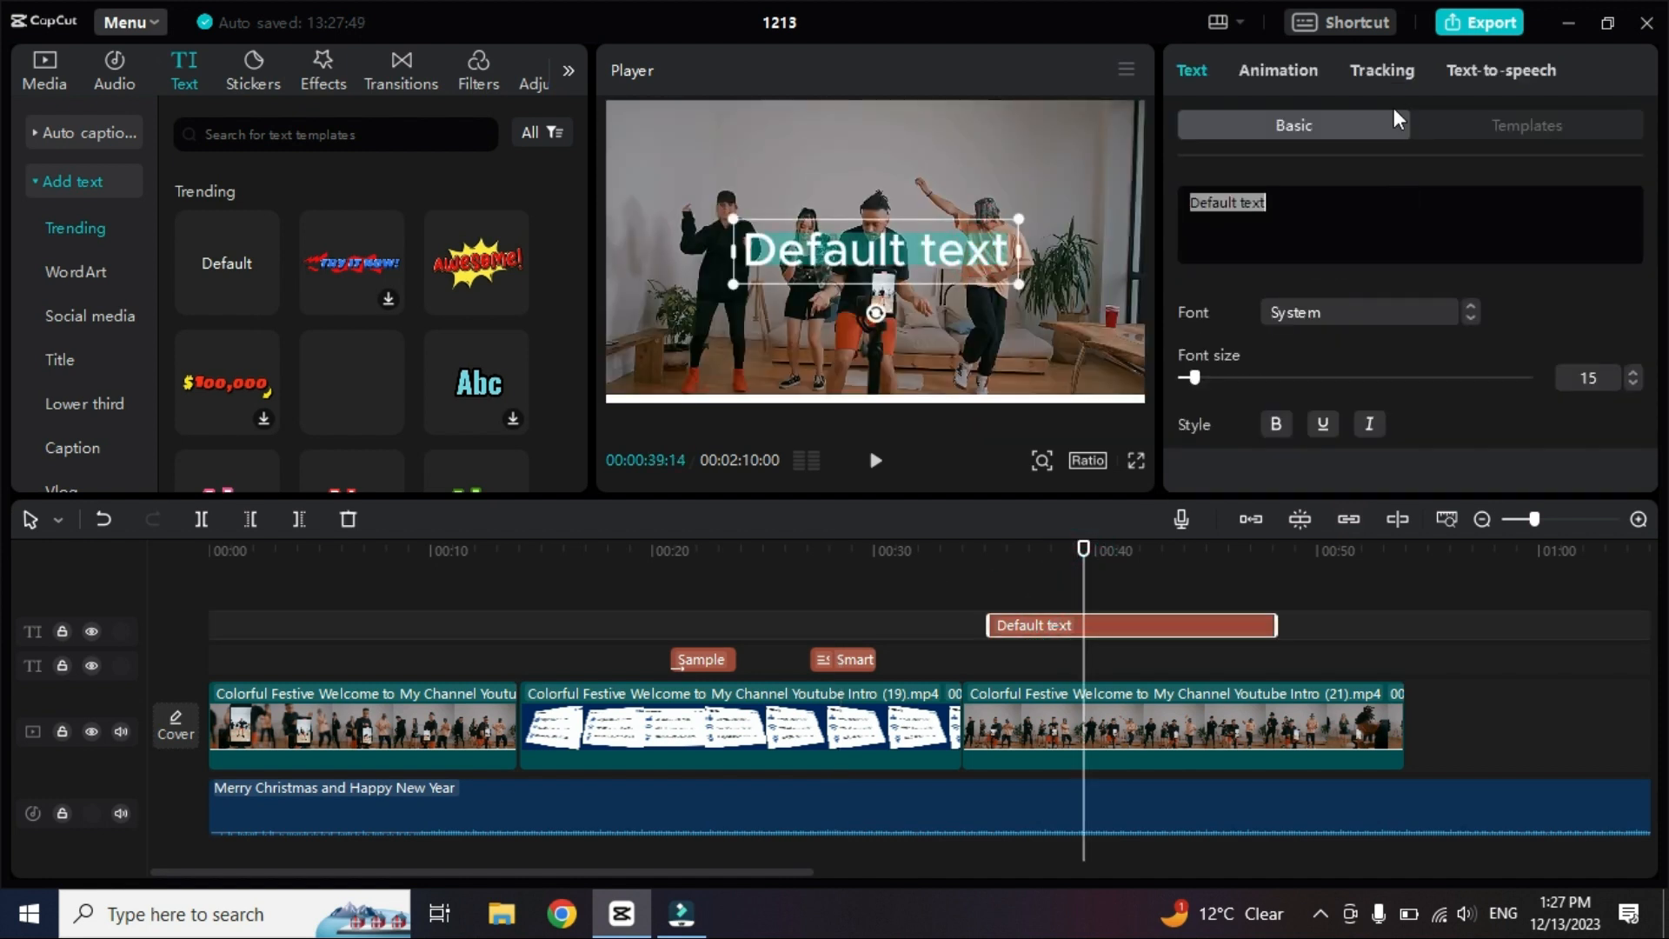
pyautogui.write('Hey Hel')
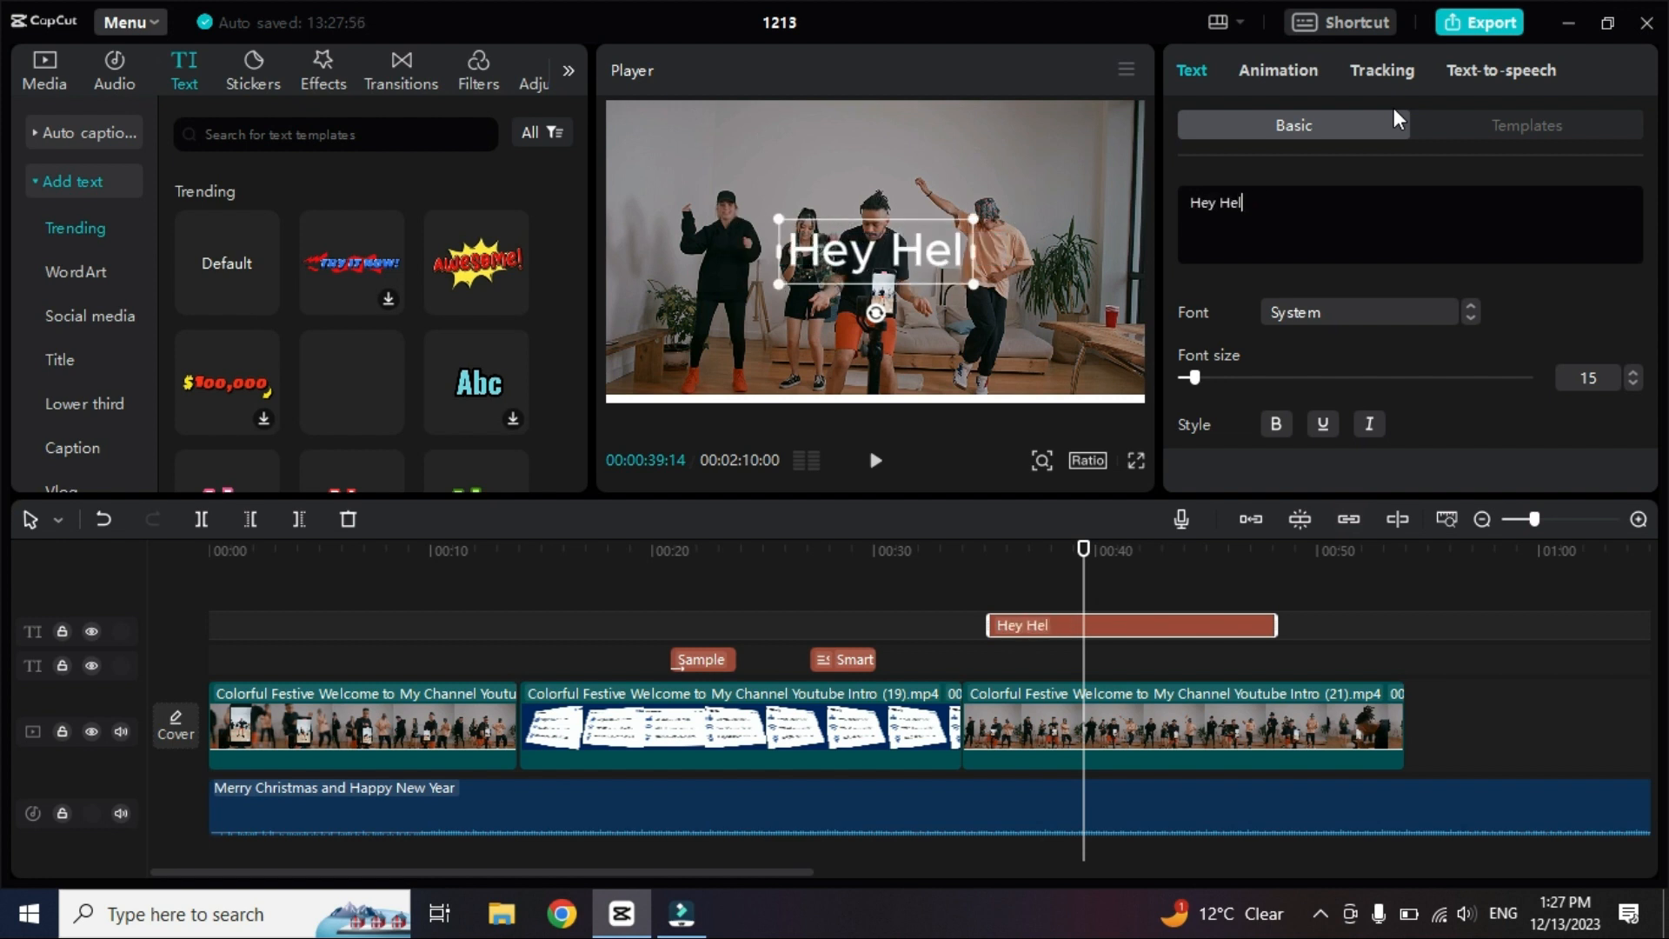
pyautogui.write('lo how are you')
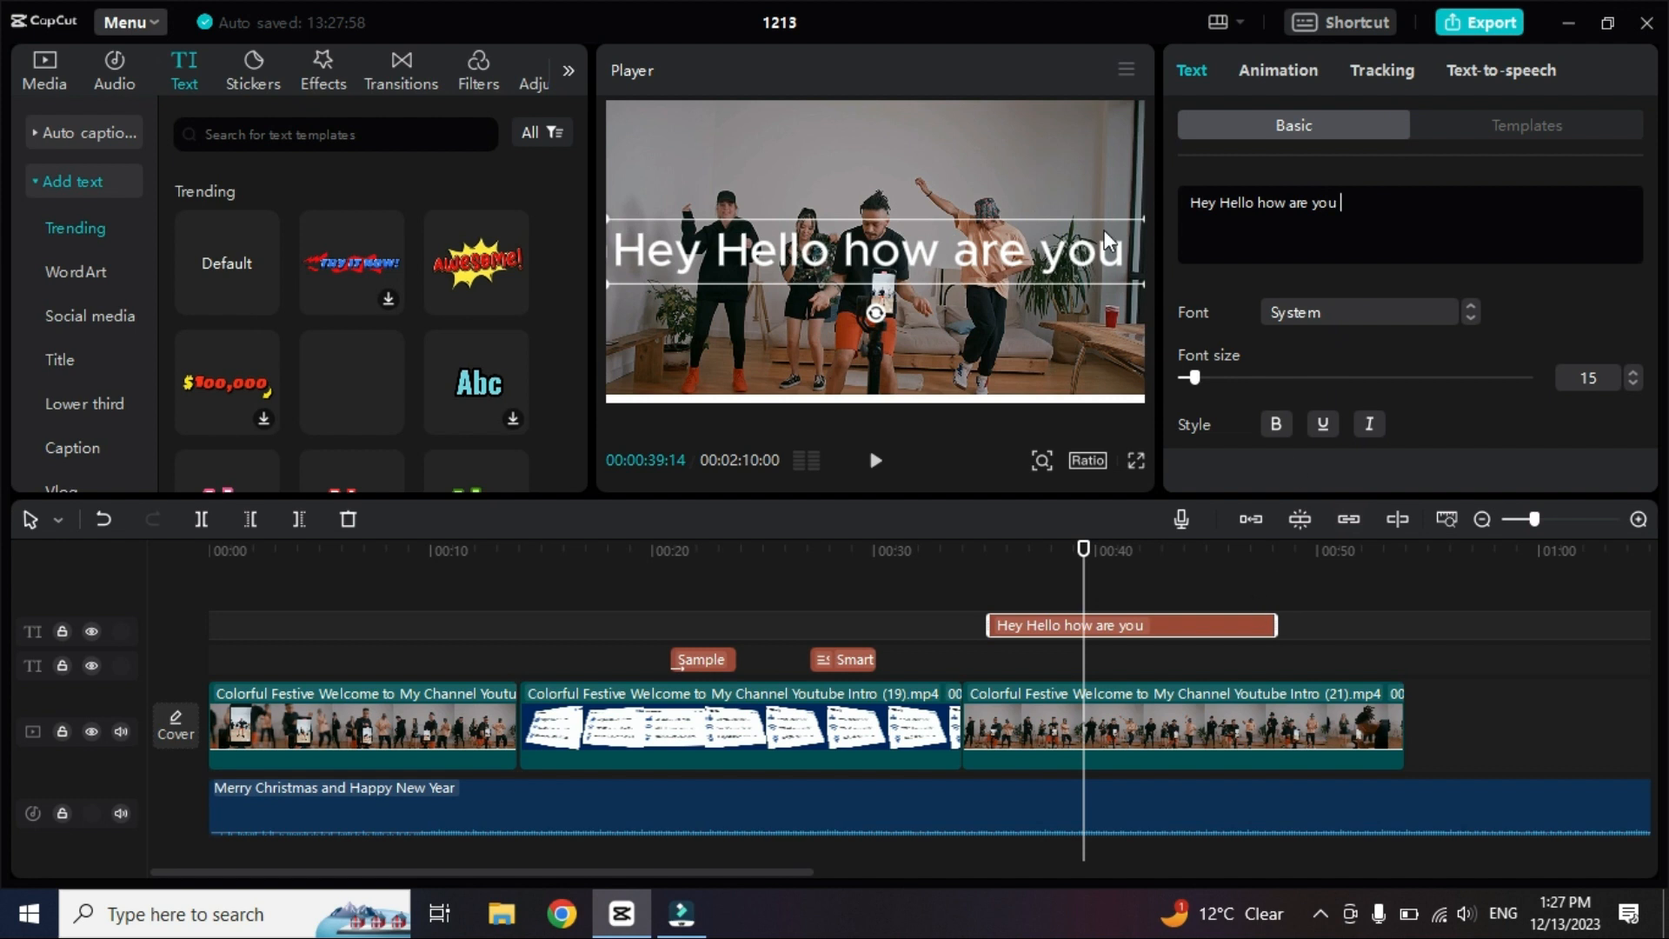
# - Set the font of the "Hey Hello how are you" title to Sunday Masthead-Rg
pyautogui.click(1349, 322)
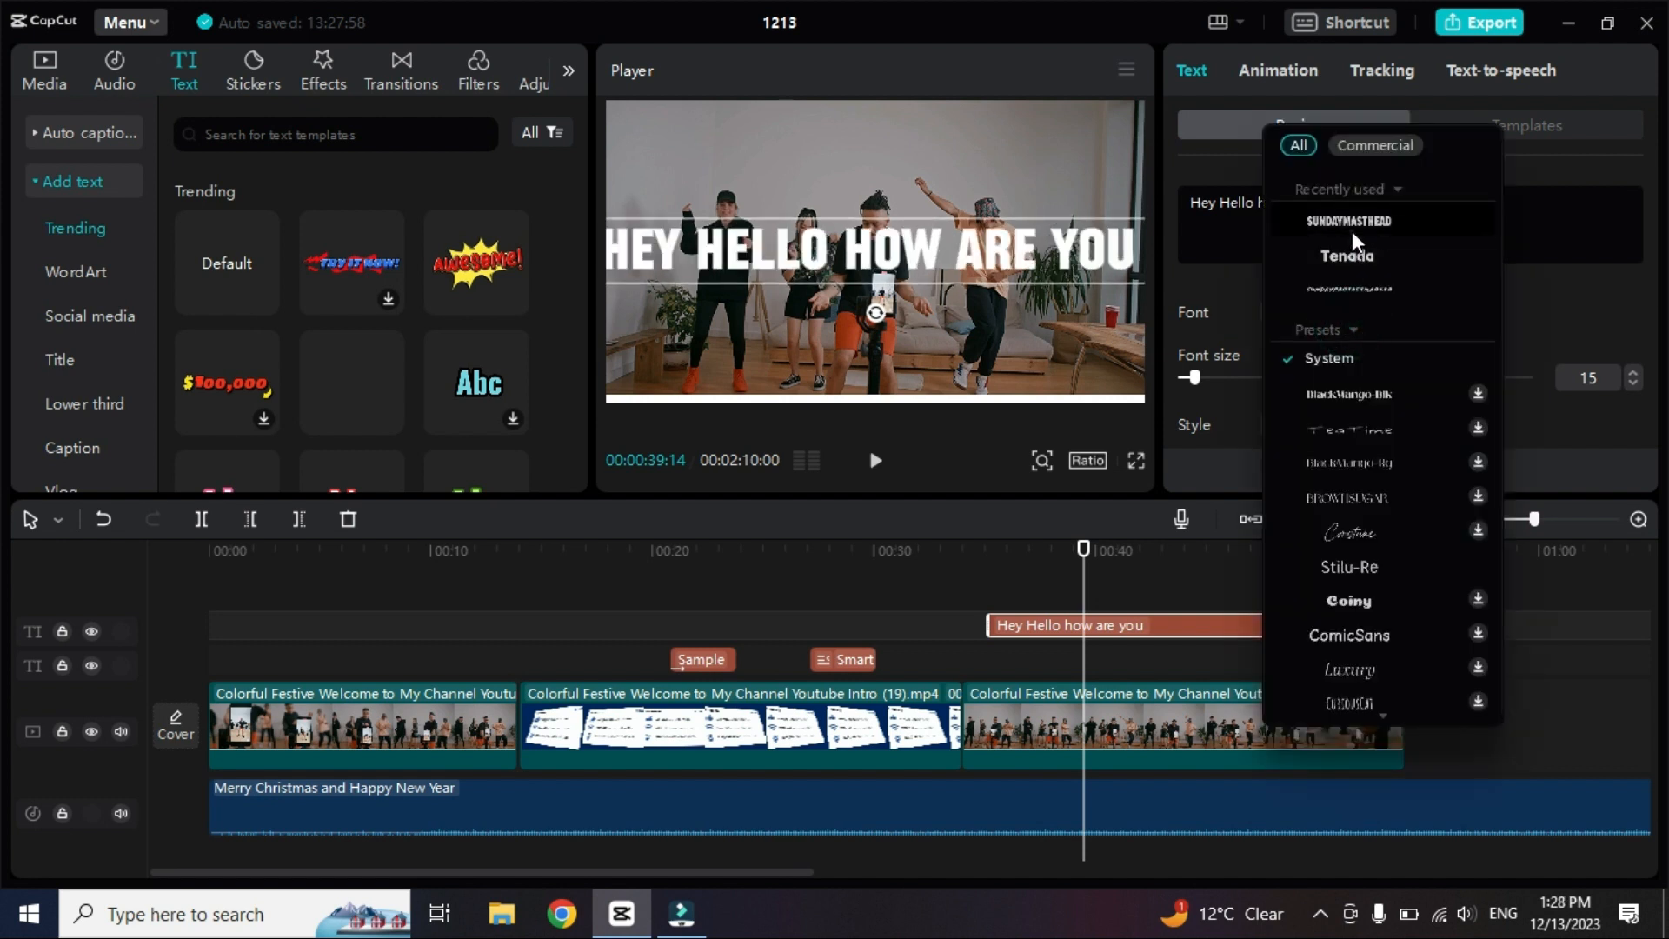
pyautogui.click(1349, 225)
pyautogui.click(1024, 319)
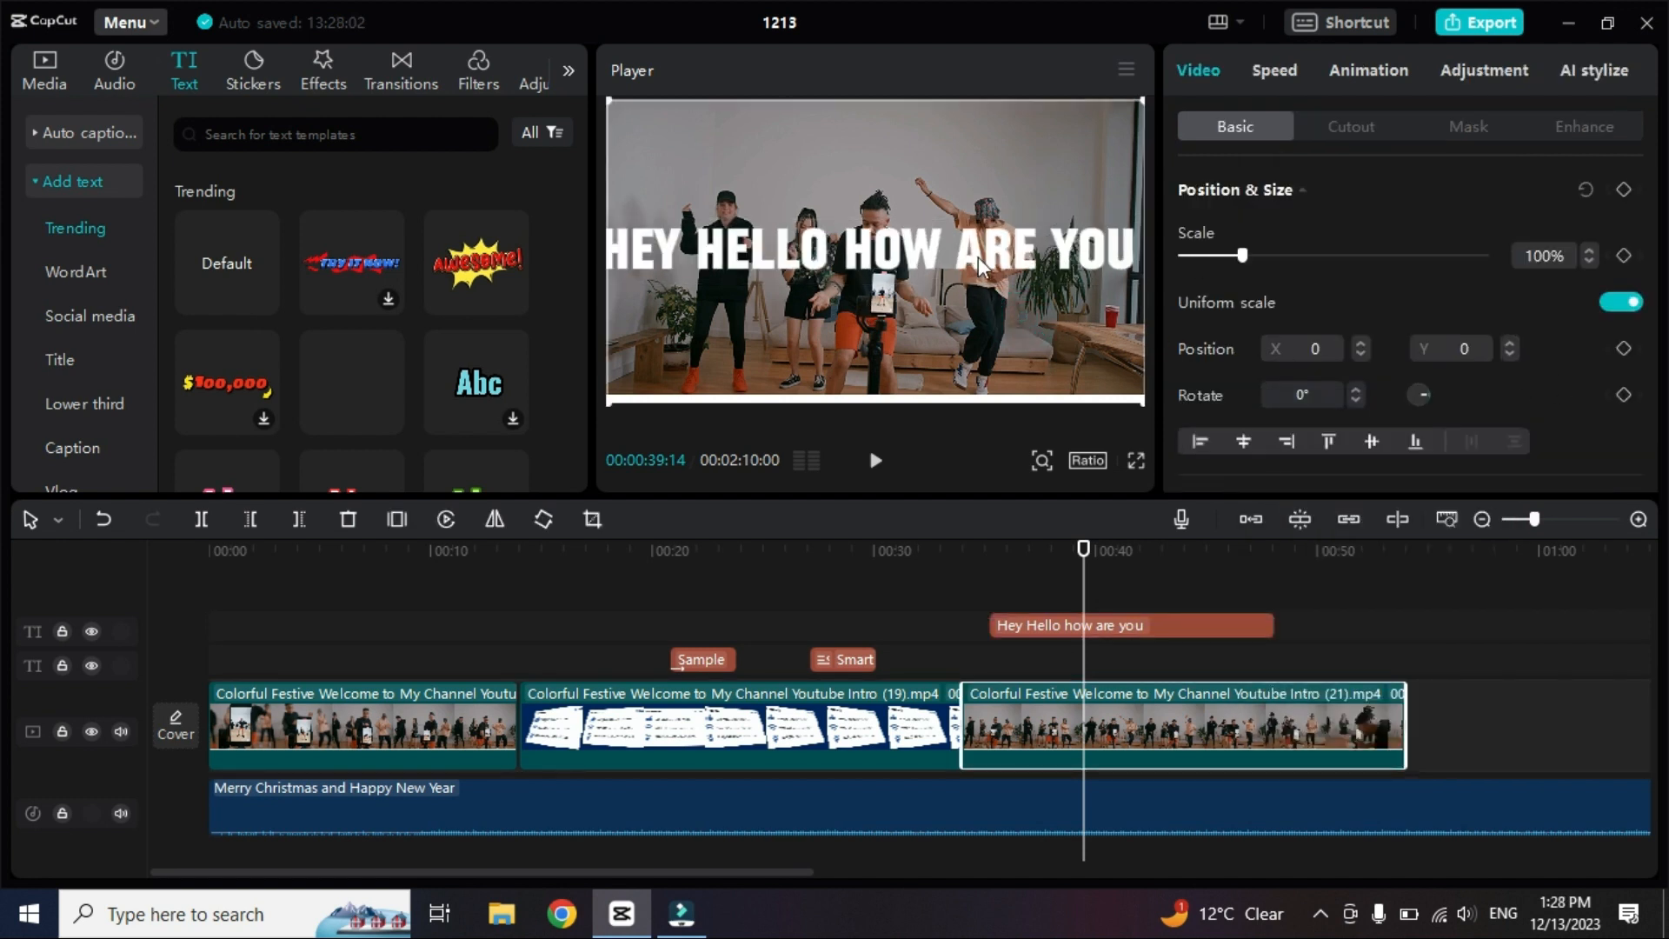
# - Shrink the "Hey Hello how are you" title to a little over half the frame width and place it just below the frame's centre
pyautogui.click(1105, 252)
pyautogui.moveTo(1102, 251); pyautogui.dragTo(1012, 275)
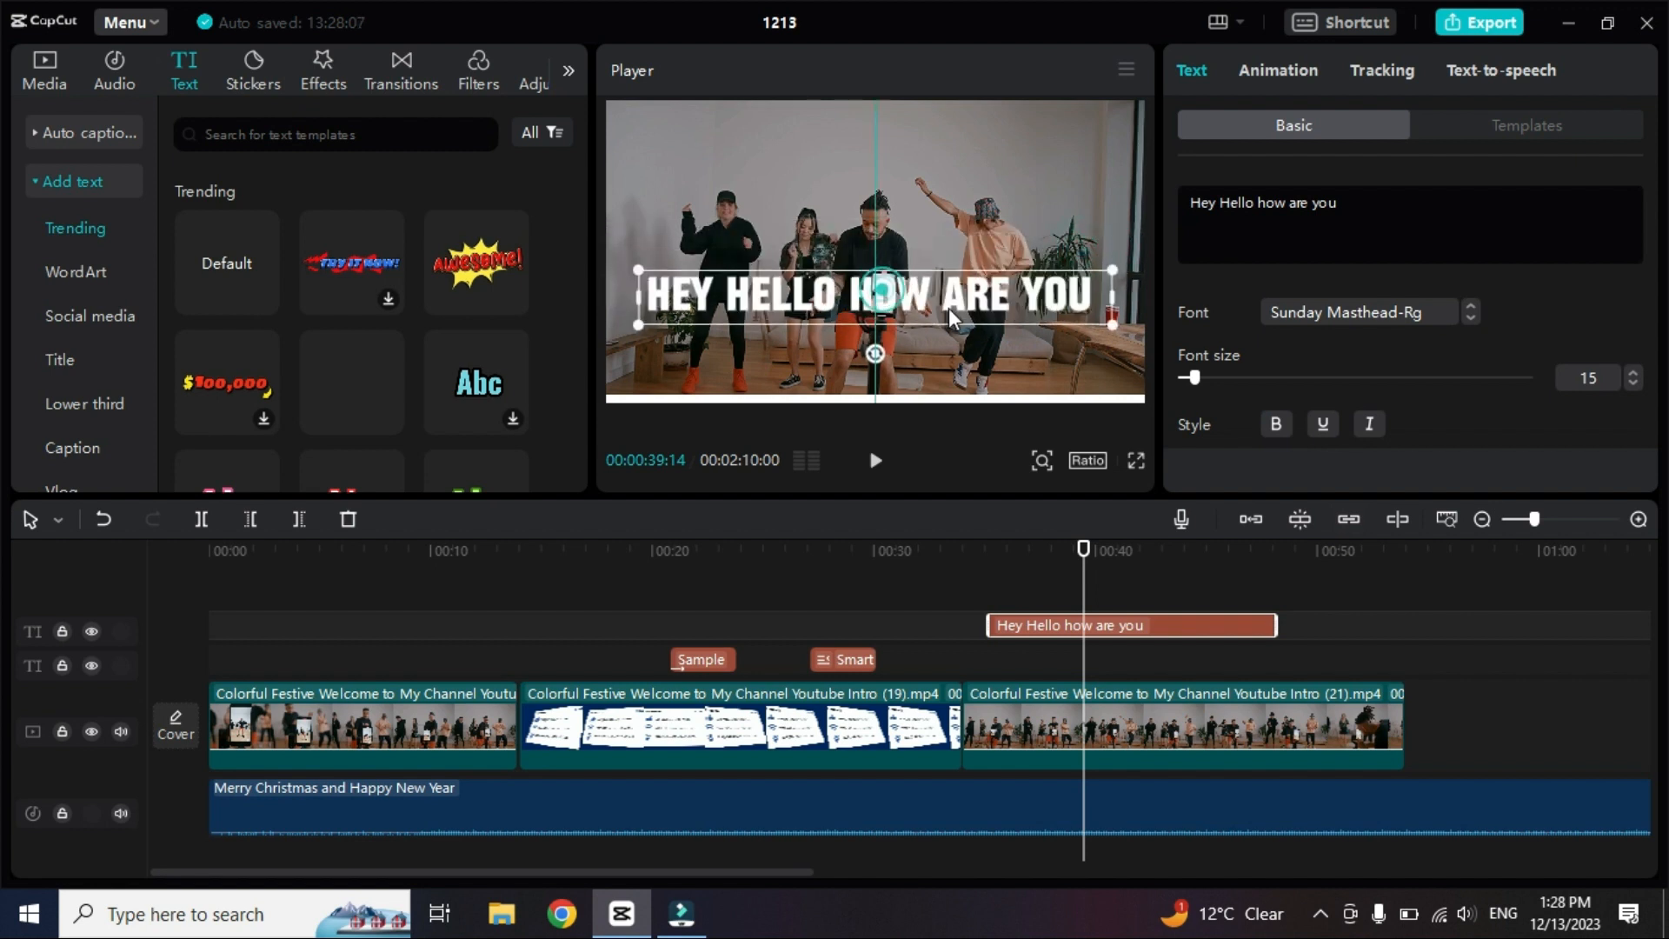
pyautogui.moveTo(891, 297); pyautogui.dragTo(951, 327)
pyautogui.moveTo(1106, 283); pyautogui.dragTo(967, 307)
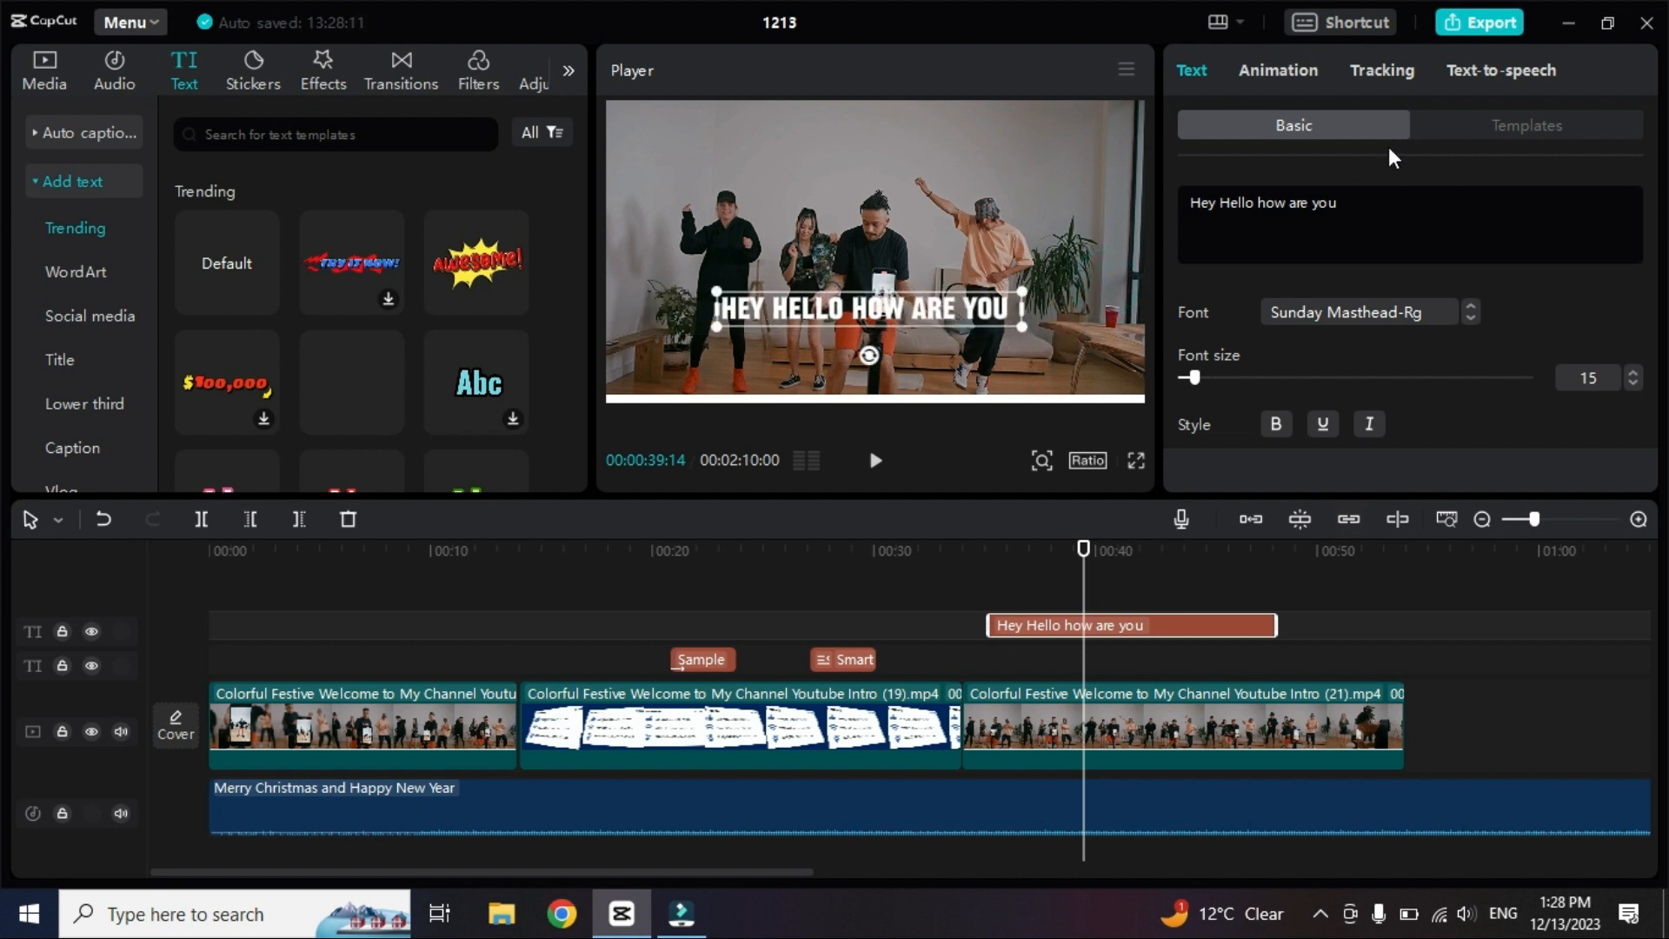
# - Look through the text templates offered for the selected title, including the Trending, WordArt, Social media and Title categories
pyautogui.click(1454, 127)
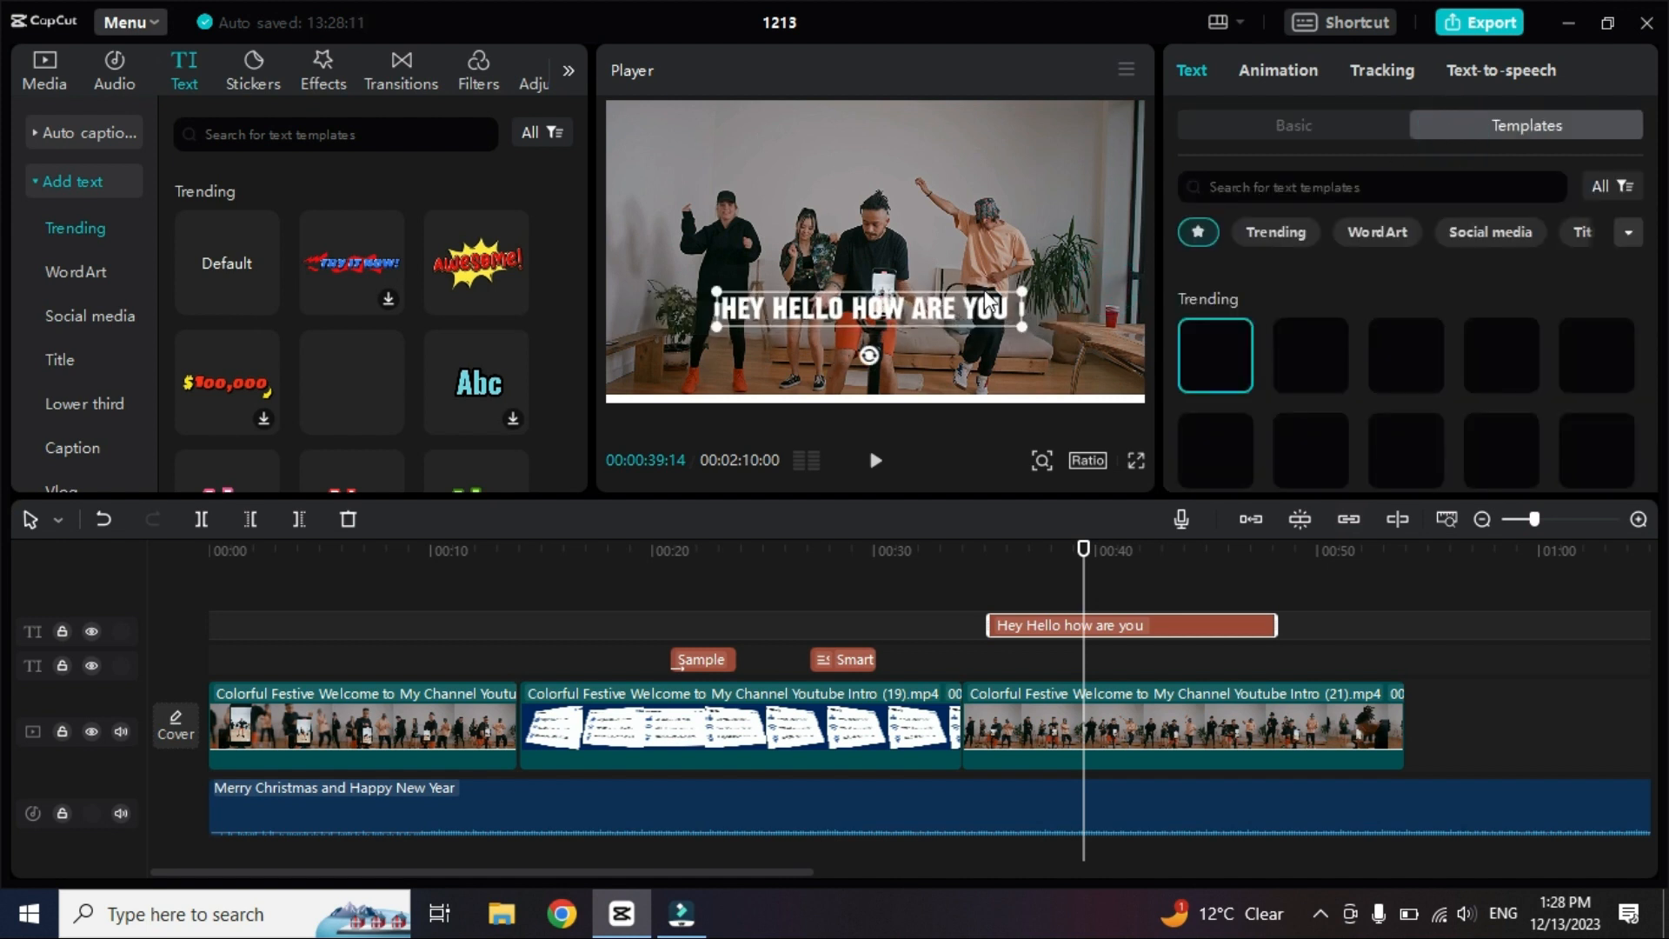
pyautogui.click(1285, 123)
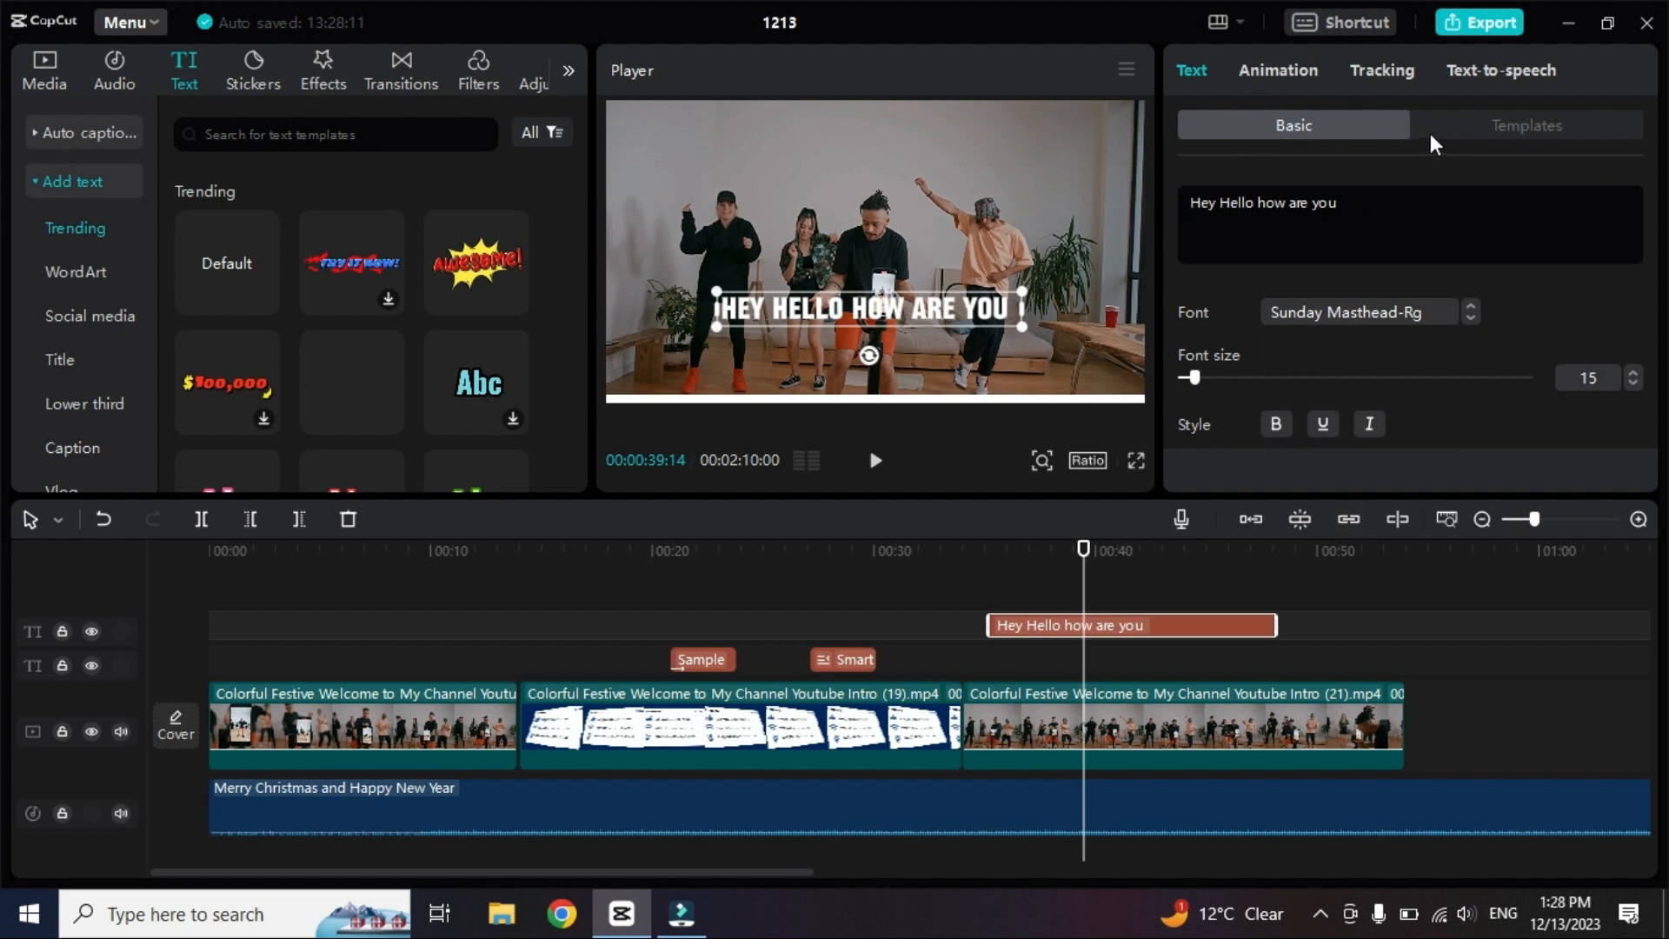
pyautogui.click(1482, 126)
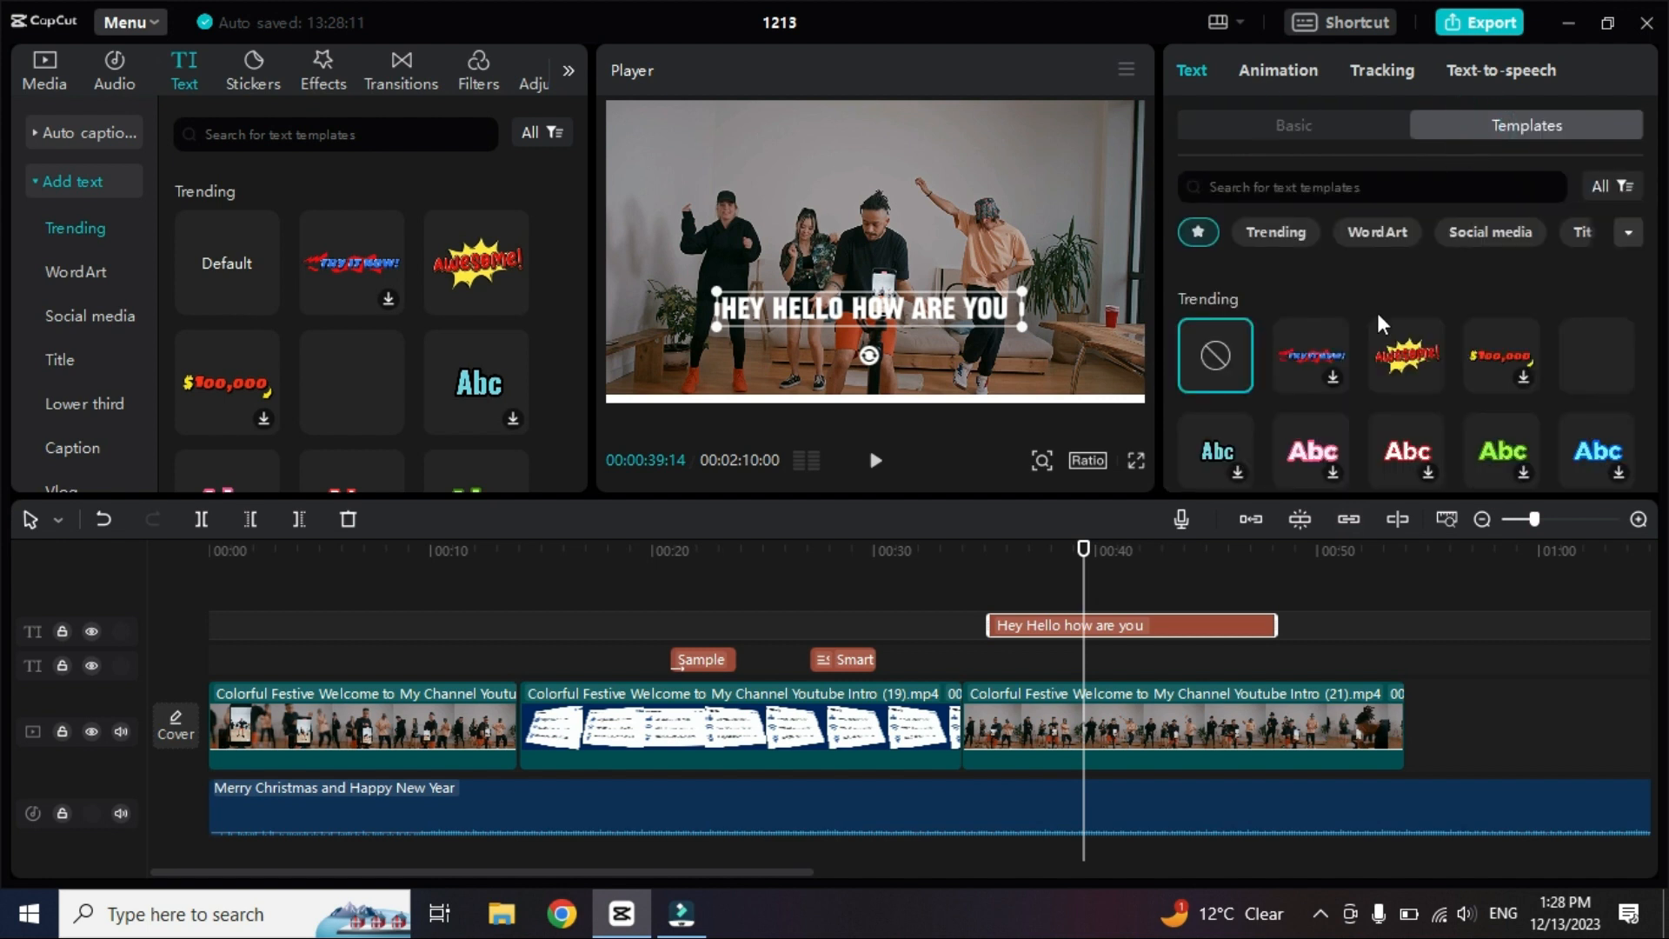
pyautogui.scroll(-1, 1380, 324)
pyautogui.scroll(1, 1380, 324)
pyautogui.scroll(-2, 1380, 324)
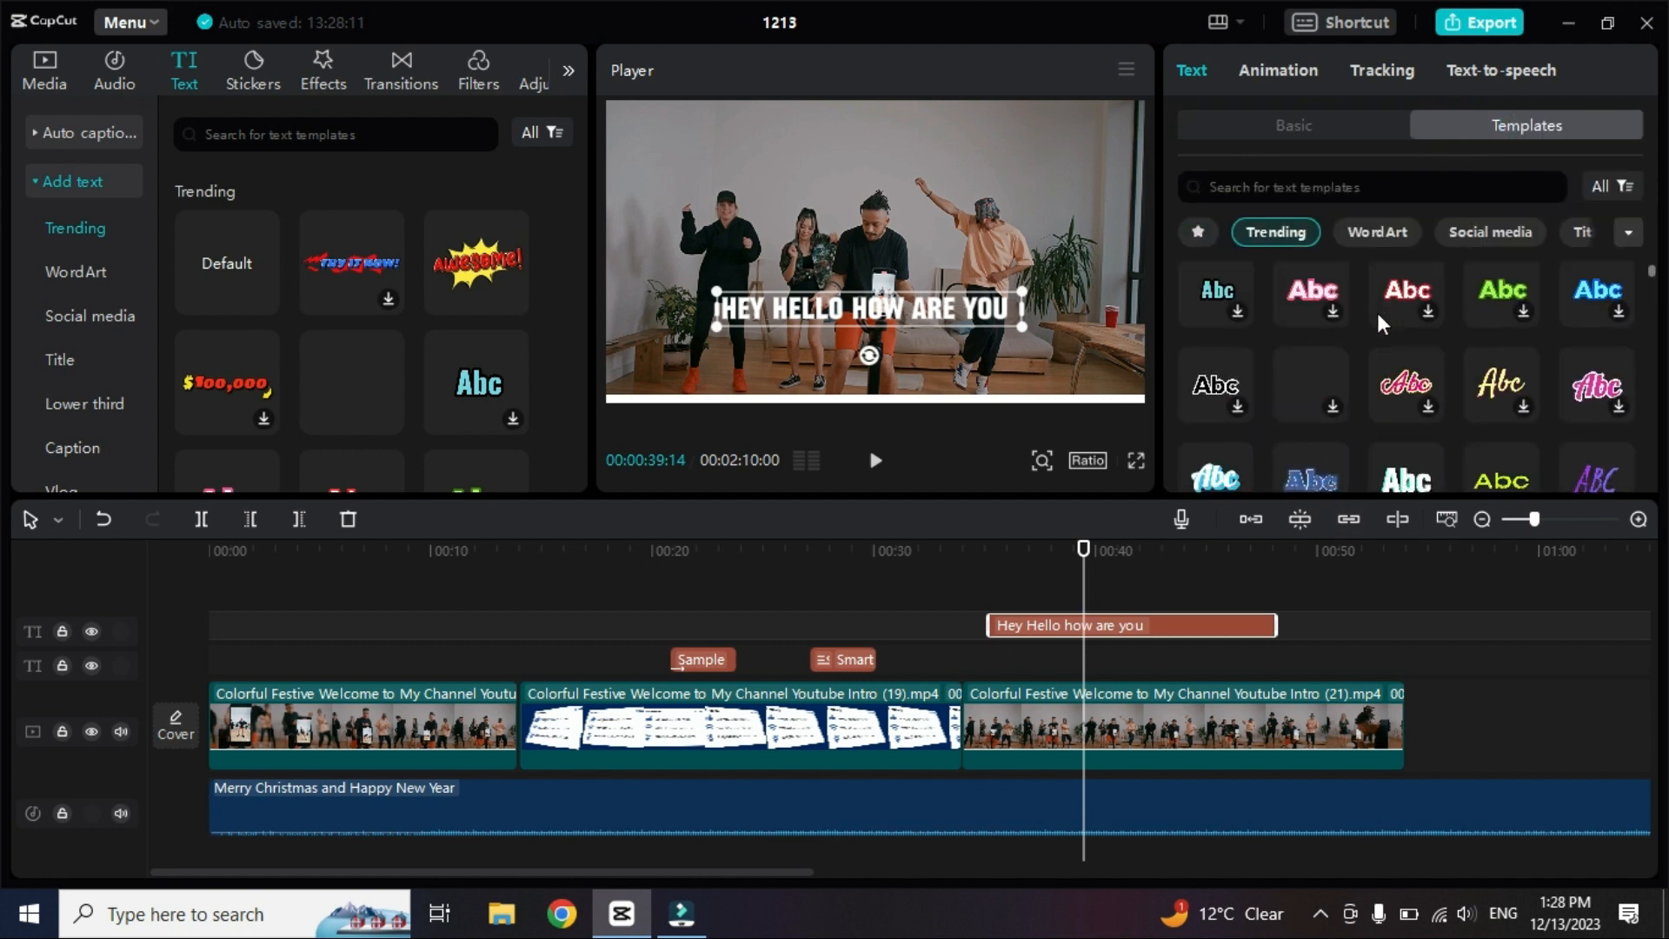
pyautogui.scroll(-3, 1376, 309)
pyautogui.scroll(5, 1378, 314)
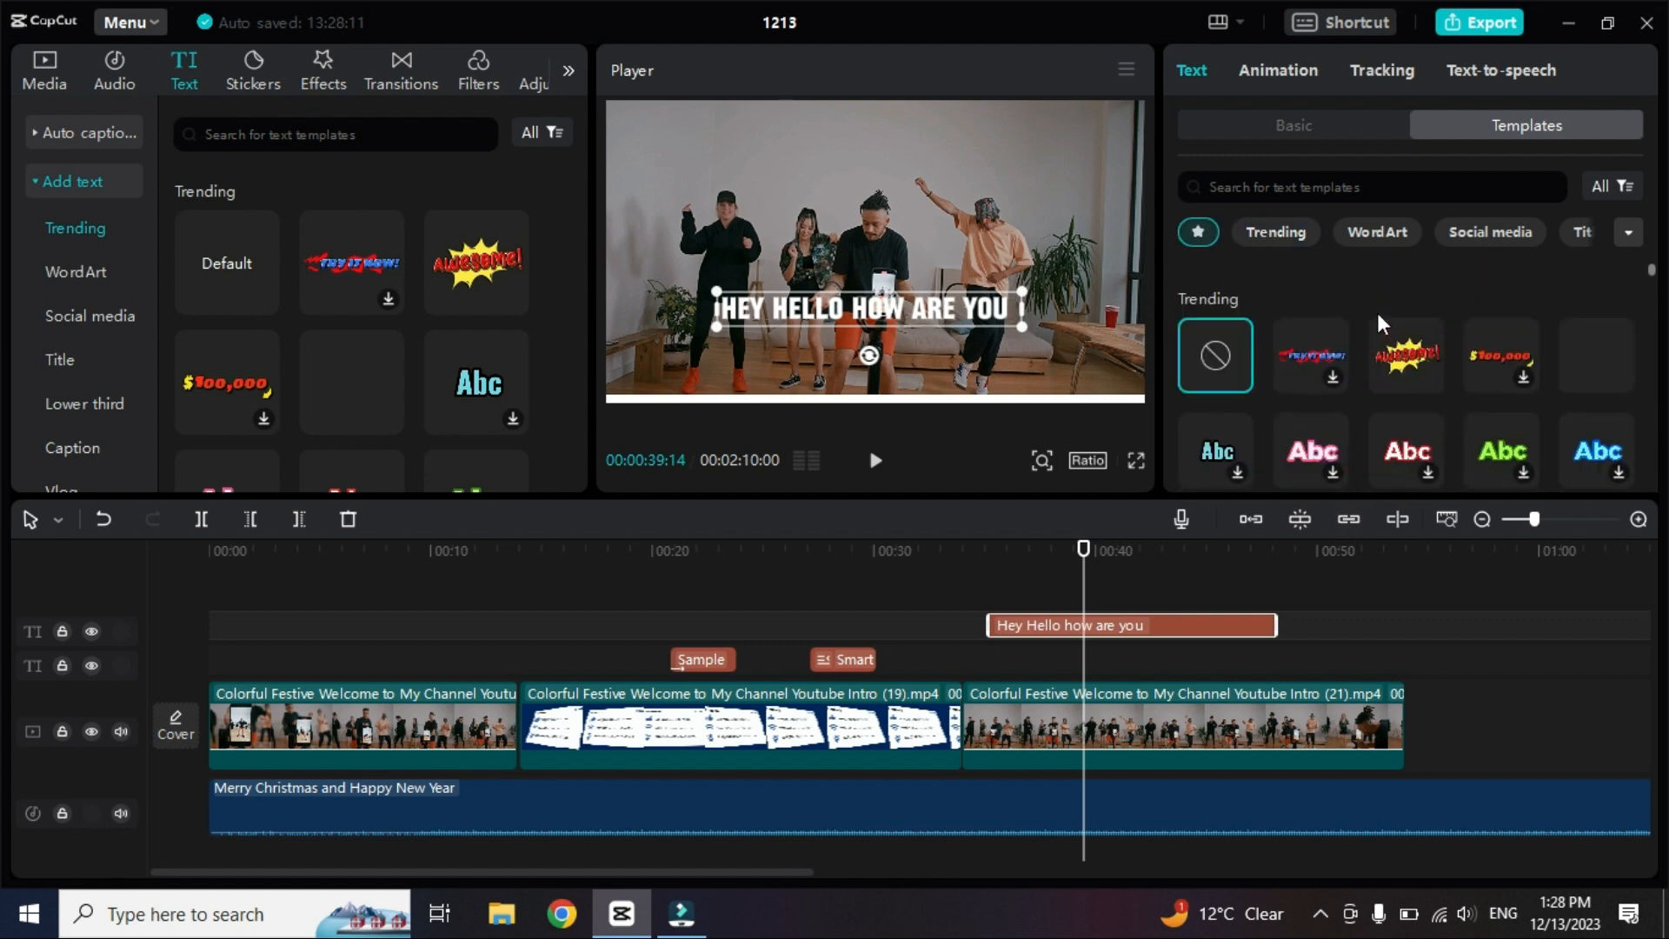
pyautogui.click(1467, 239)
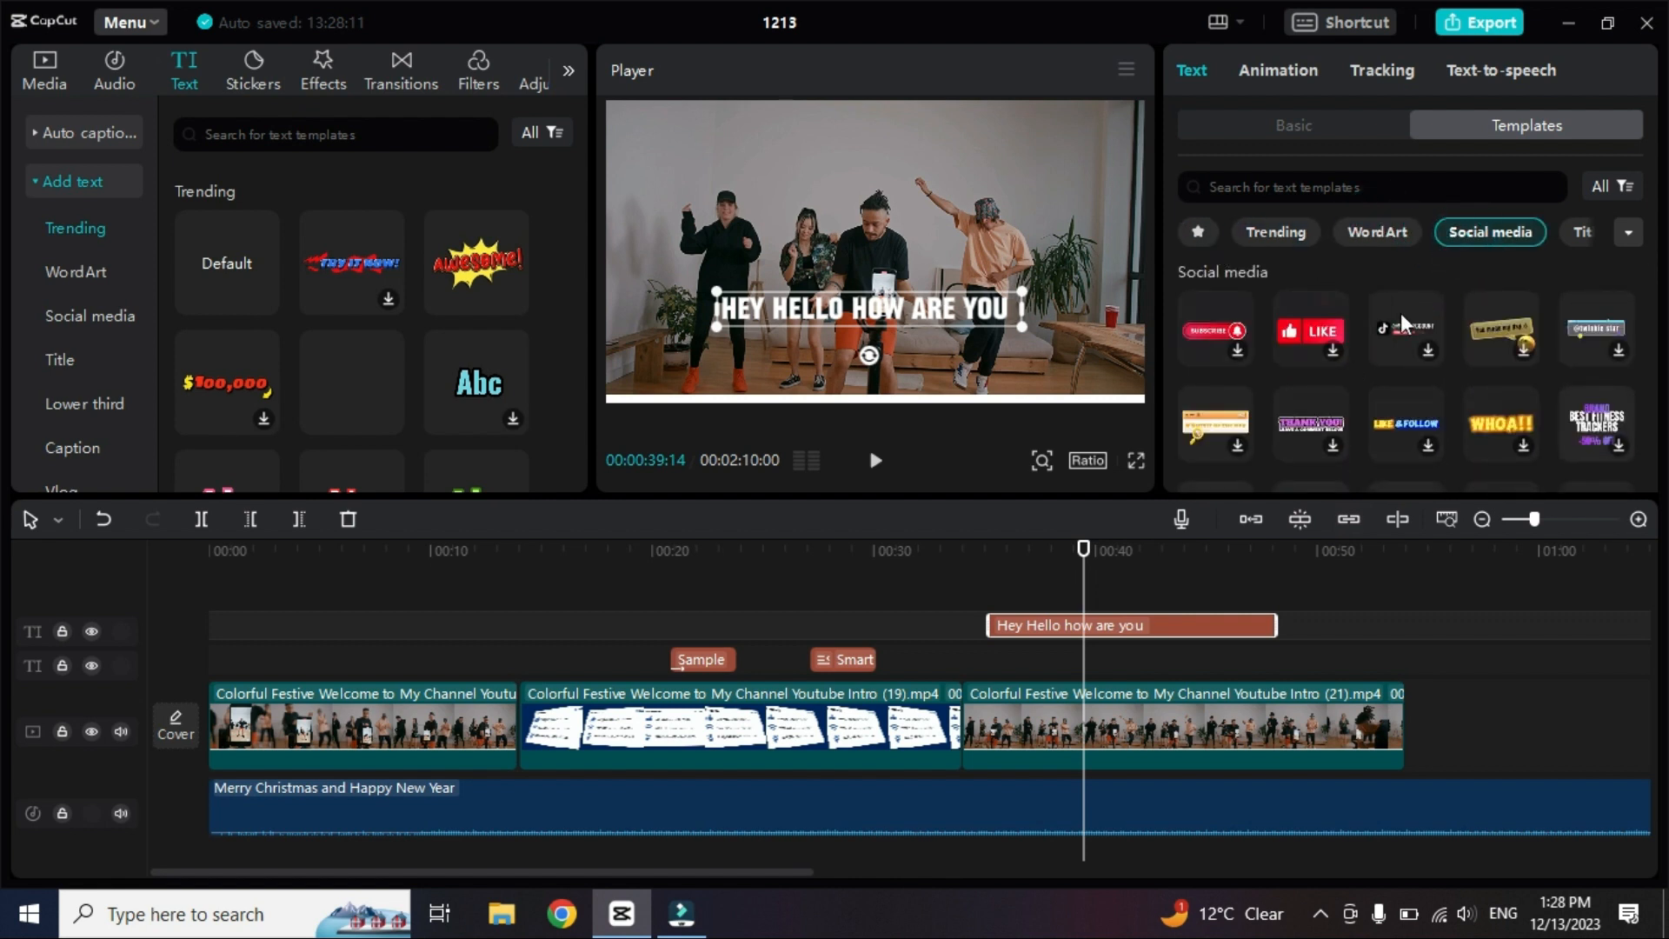
pyautogui.scroll(5, 1403, 315)
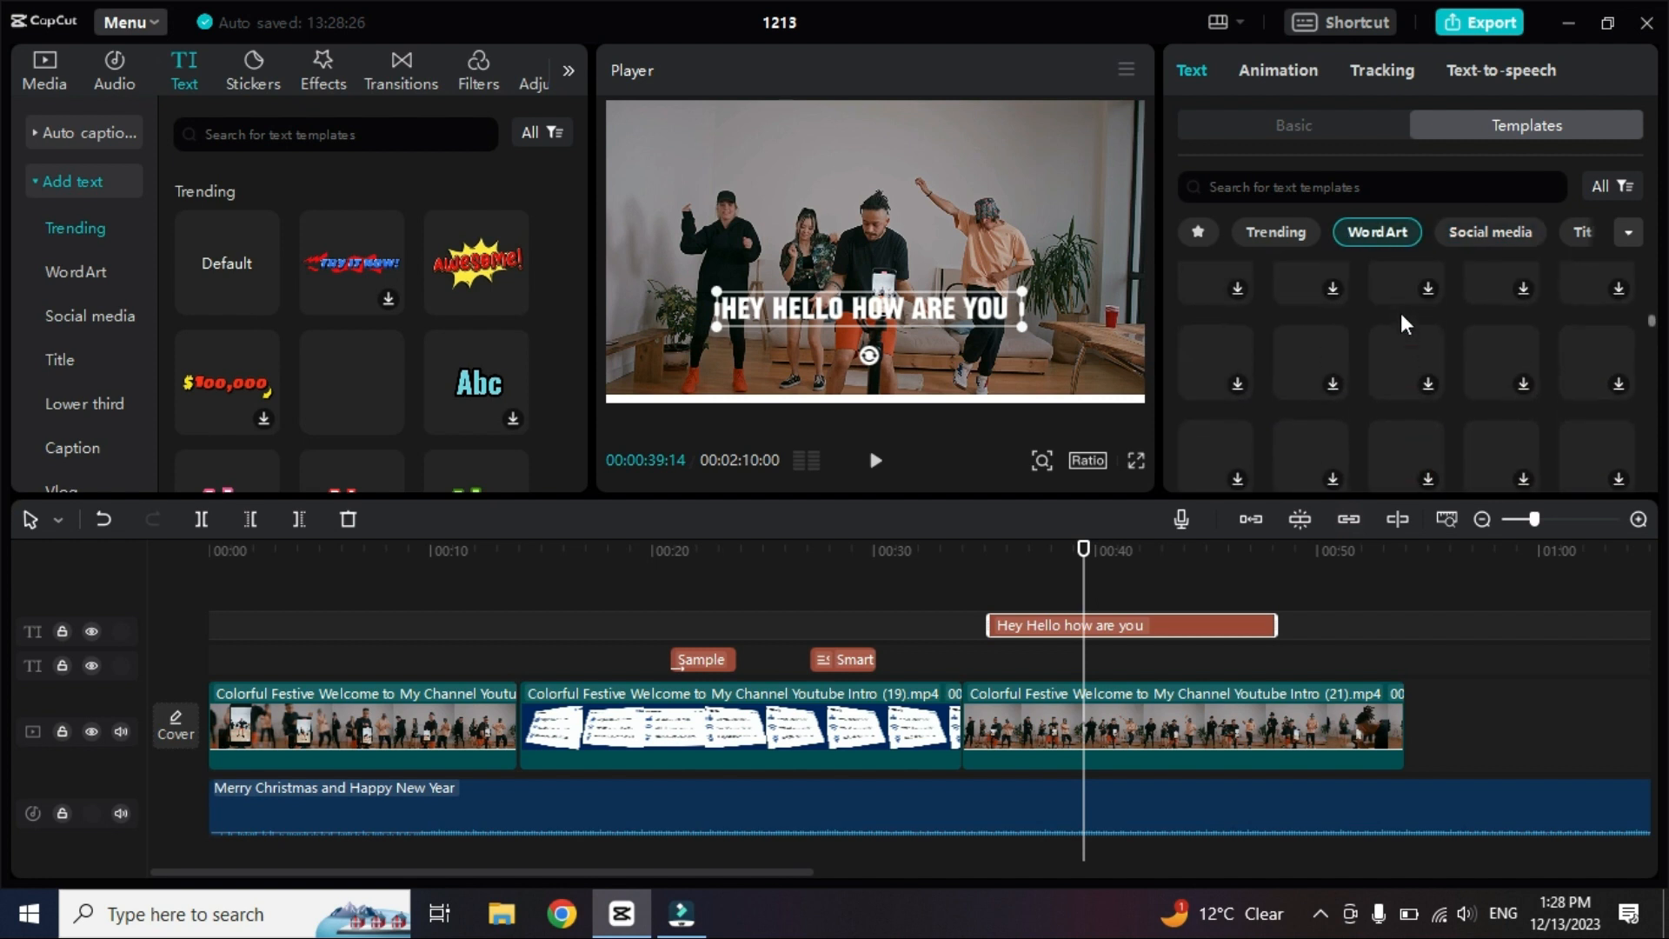
pyautogui.scroll(3, 1401, 313)
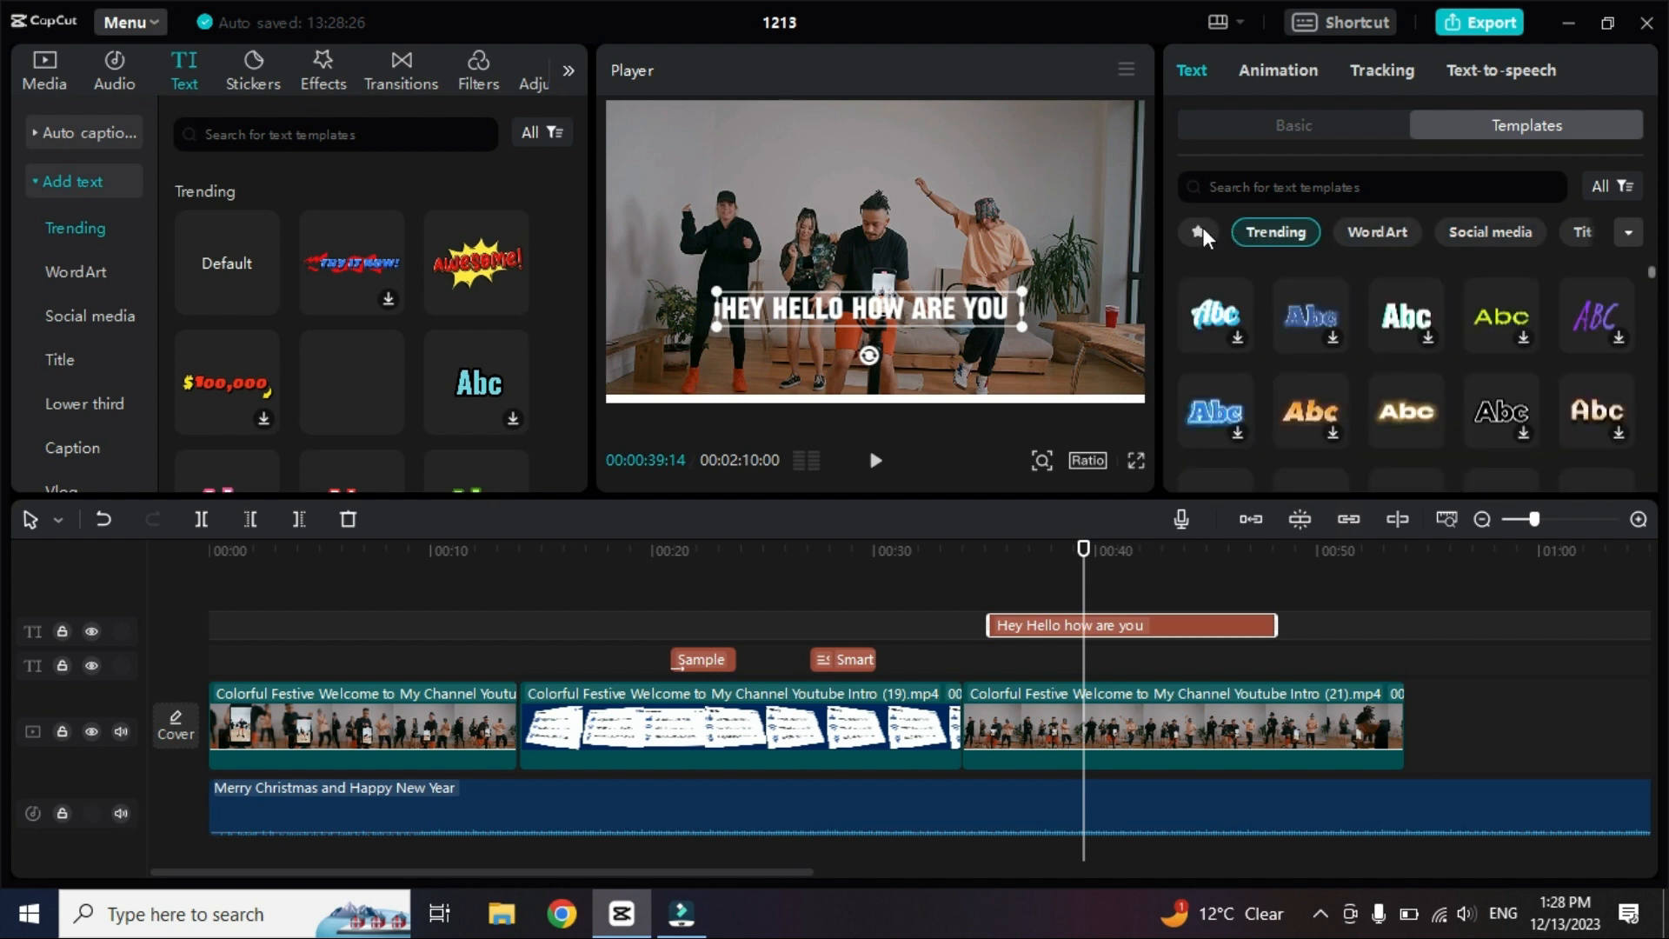
pyautogui.click(1251, 235)
pyautogui.click(1628, 232)
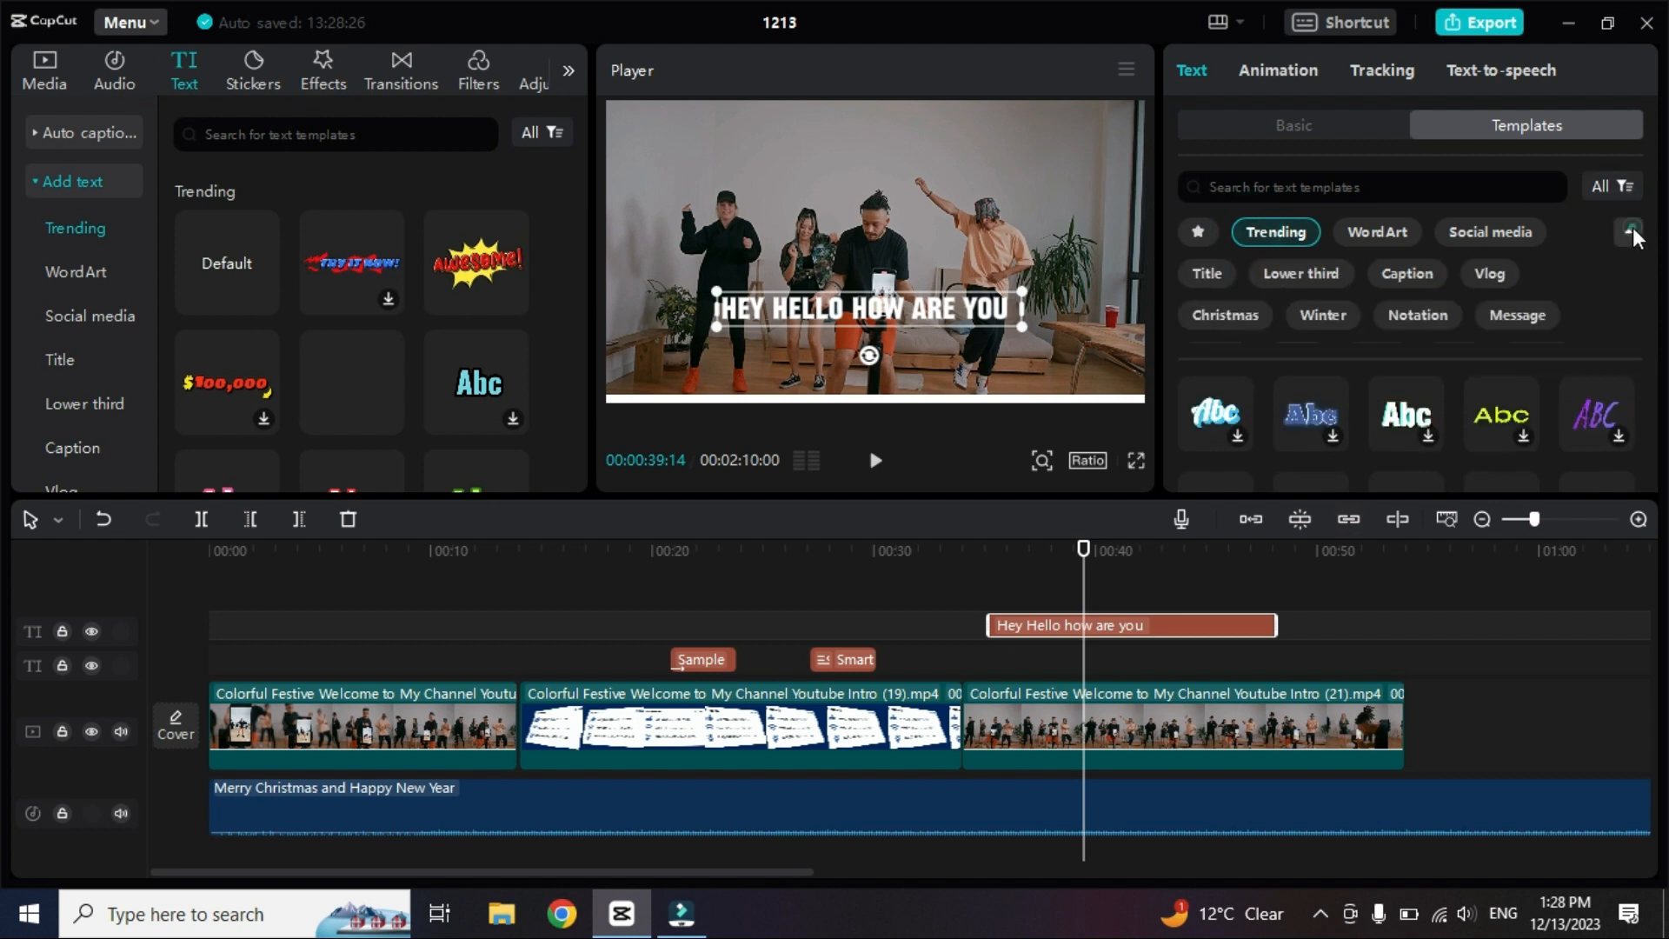
pyautogui.click(1193, 270)
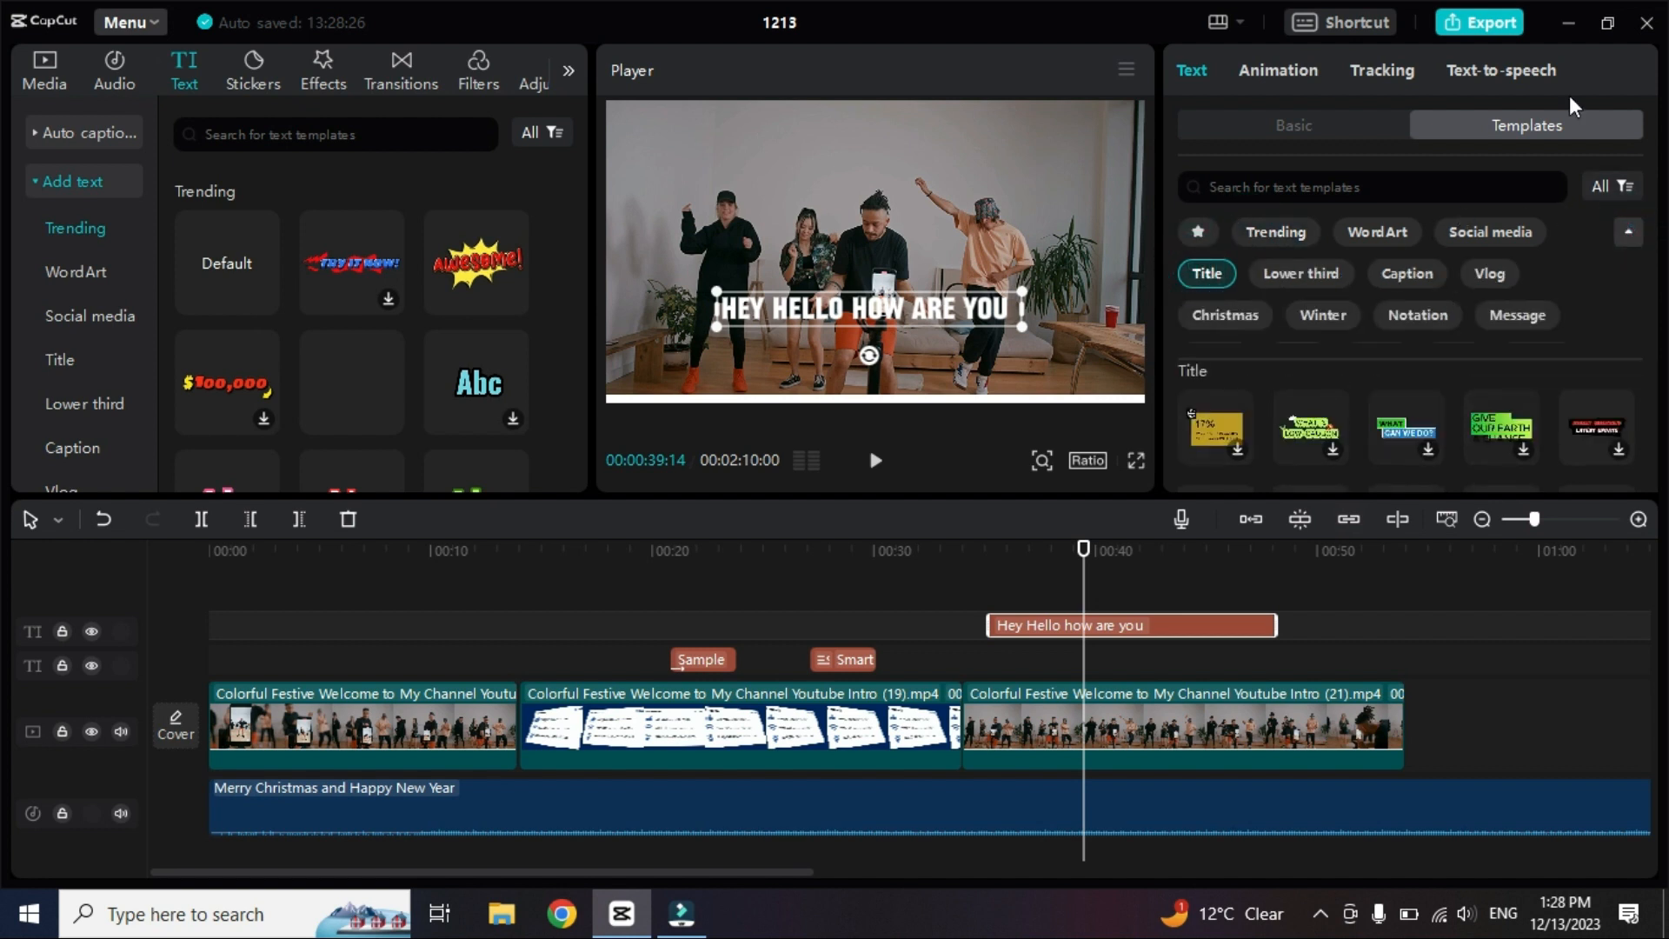
pyautogui.click(1311, 122)
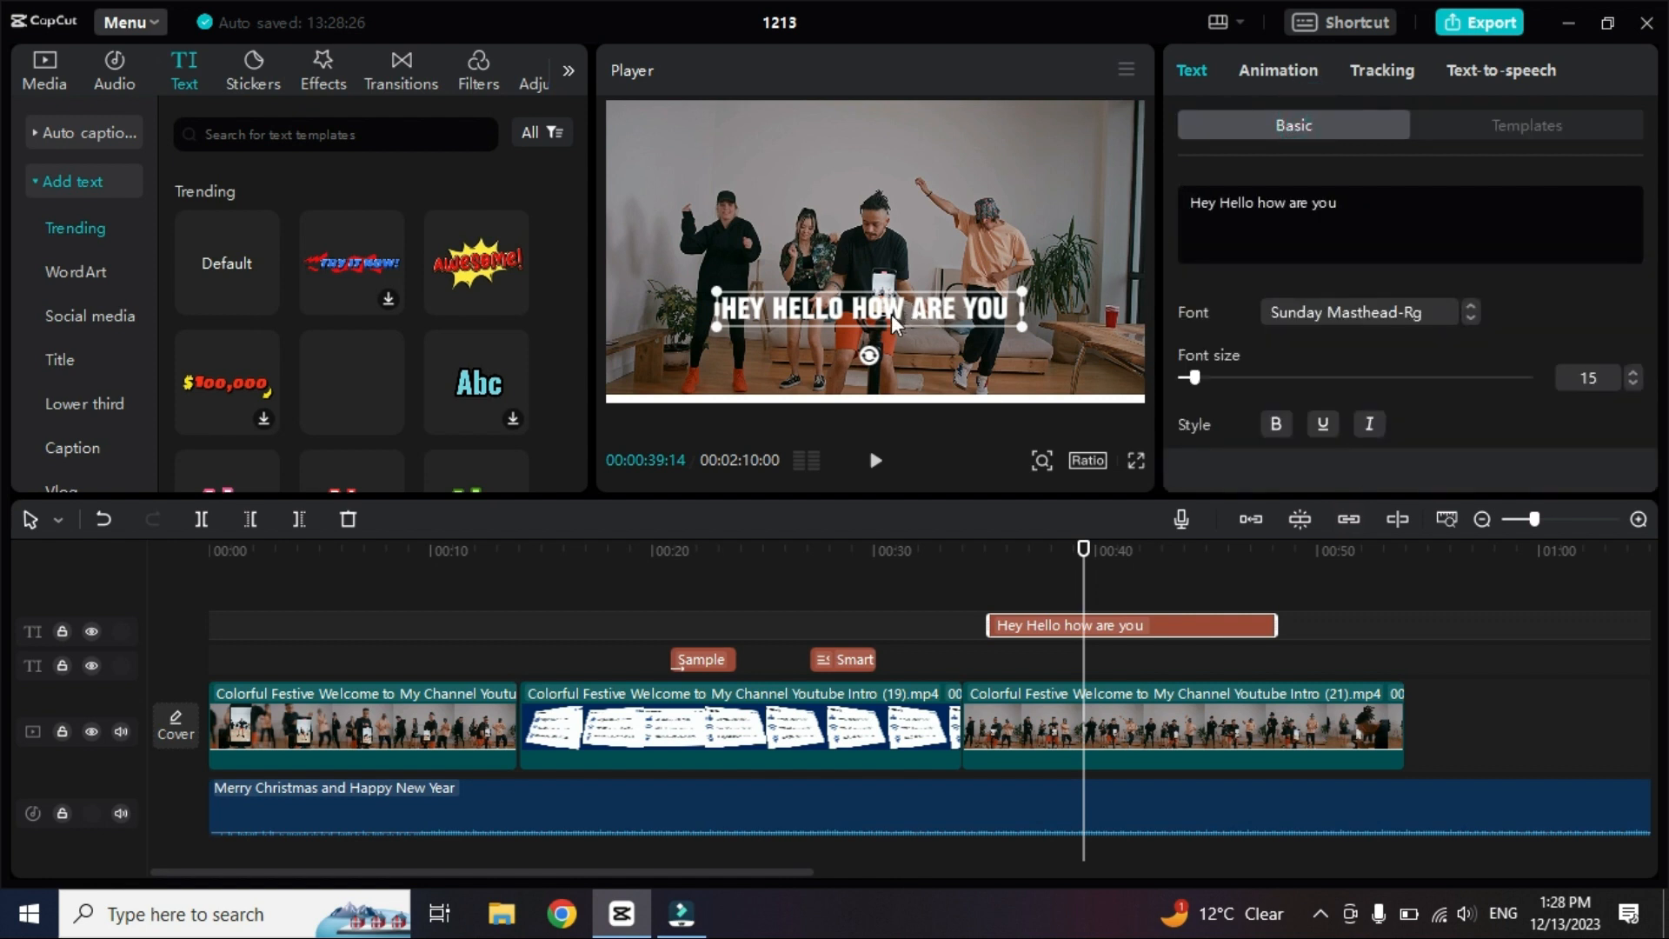
# - Move the title down near the lower edge of the video frame, fine-tuning its size, and give it a black stroke
pyautogui.moveTo(893, 316); pyautogui.dragTo(898, 354)
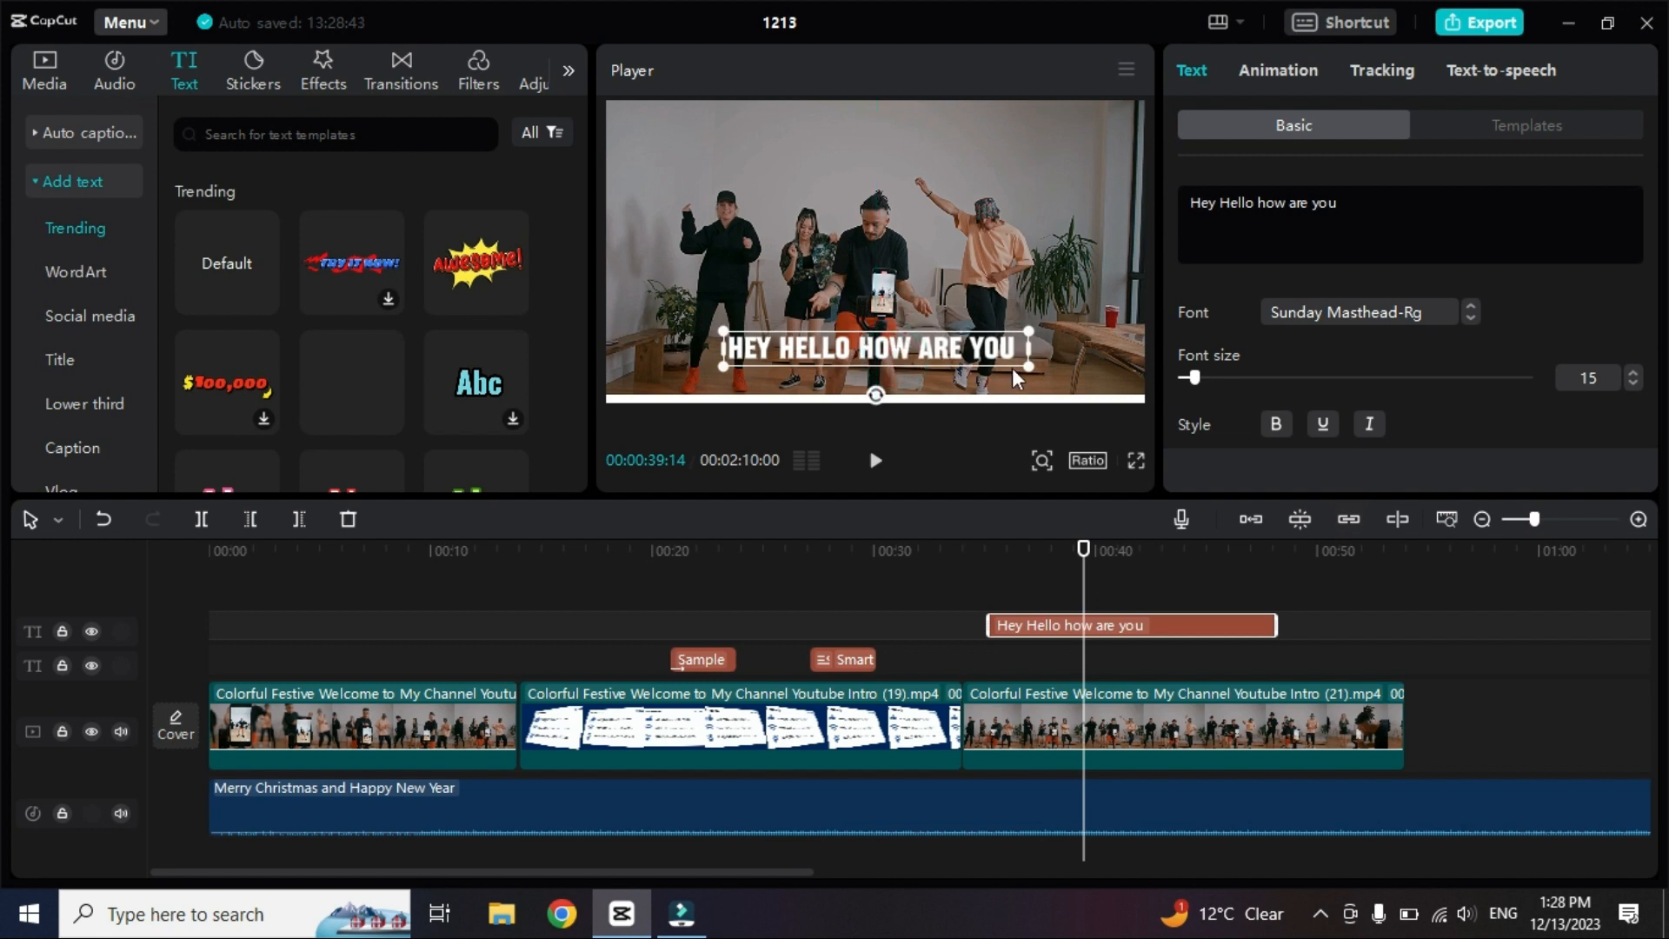
pyautogui.moveTo(1029, 366); pyautogui.dragTo(1025, 365)
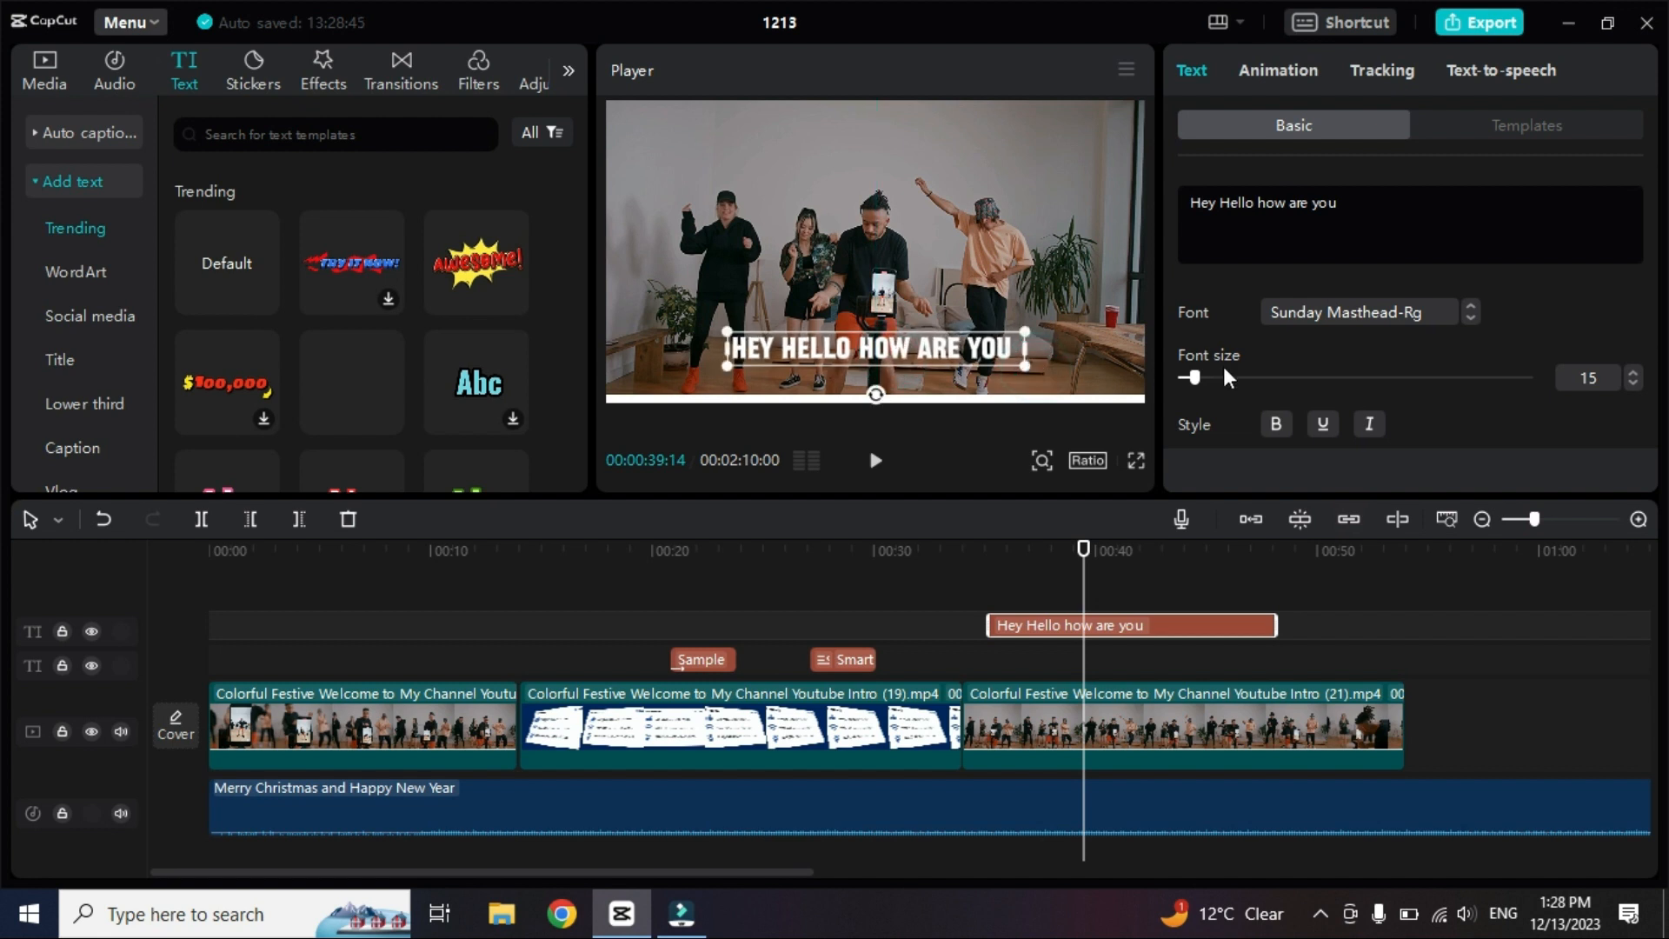
pyautogui.scroll(-8, 1224, 377)
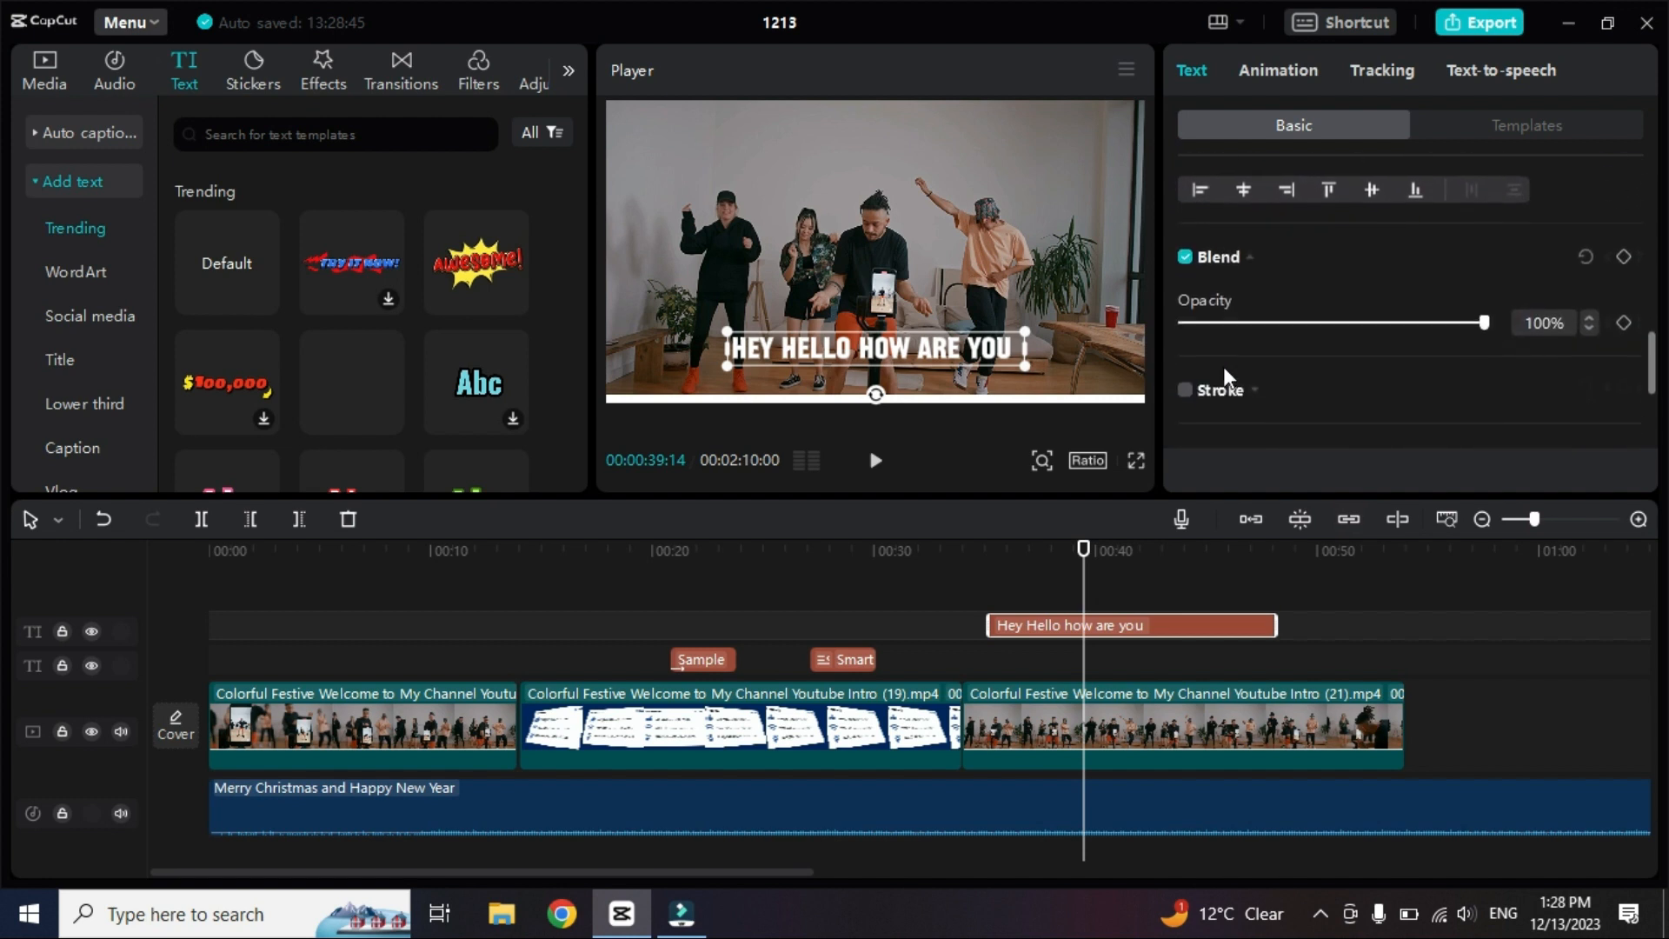
pyautogui.scroll(-1, 1224, 367)
pyautogui.click(1188, 355)
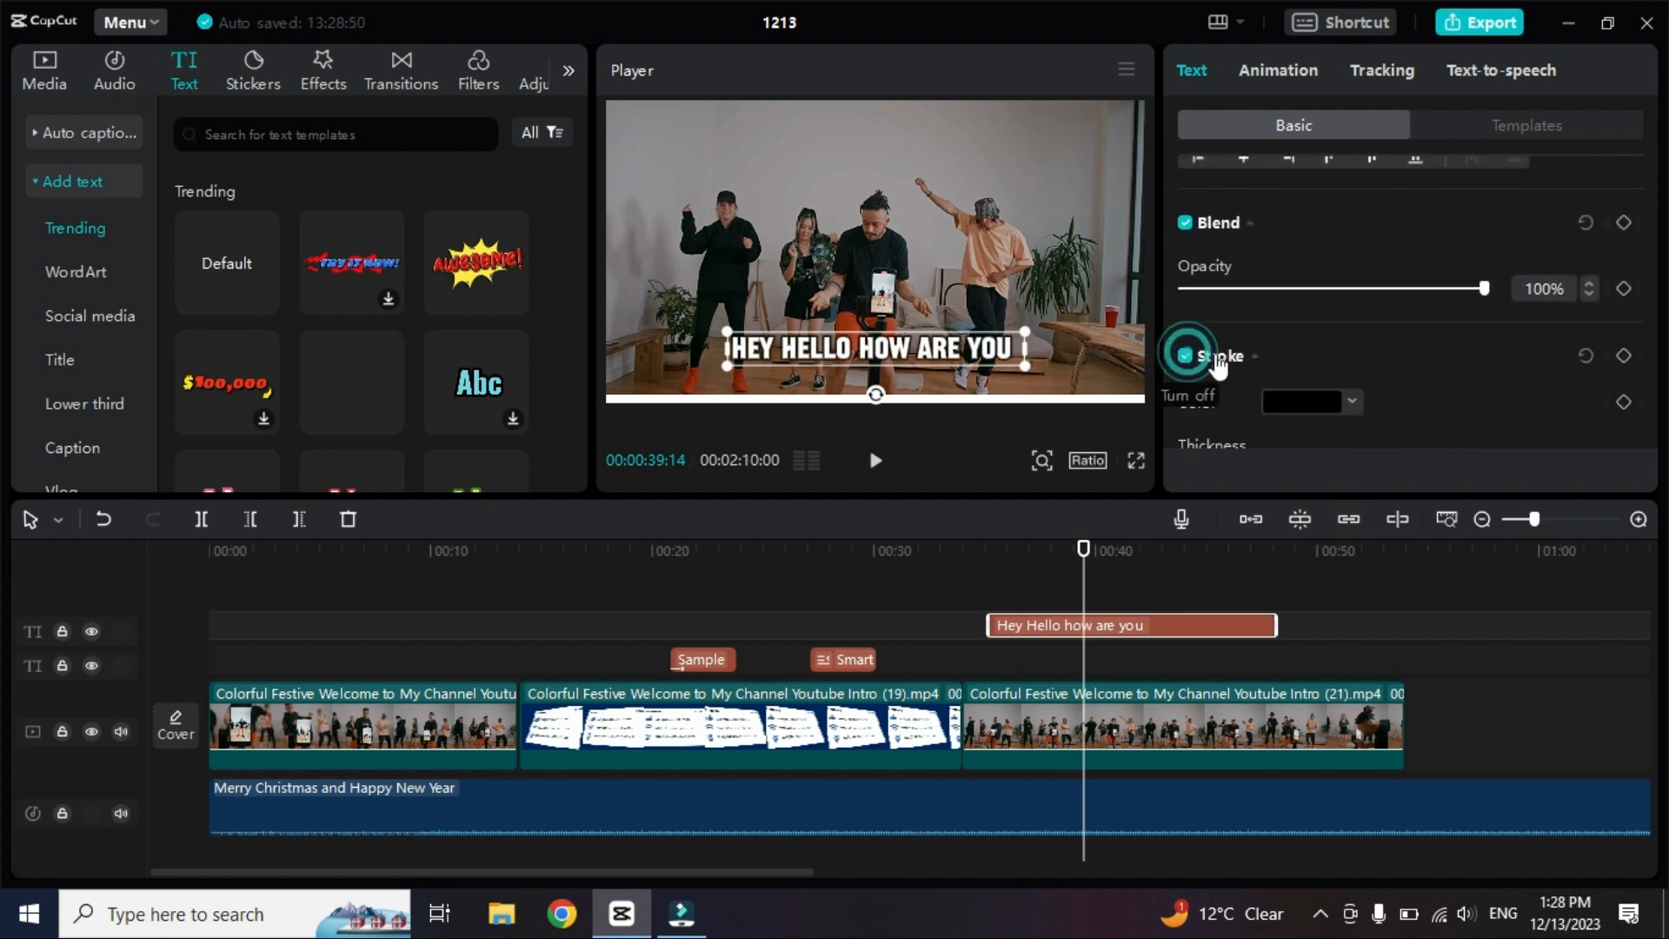
# - Try out the Background, Glow and Curve effects on the "Hey Hello how are you" title
pyautogui.scroll(-4, 1235, 369)
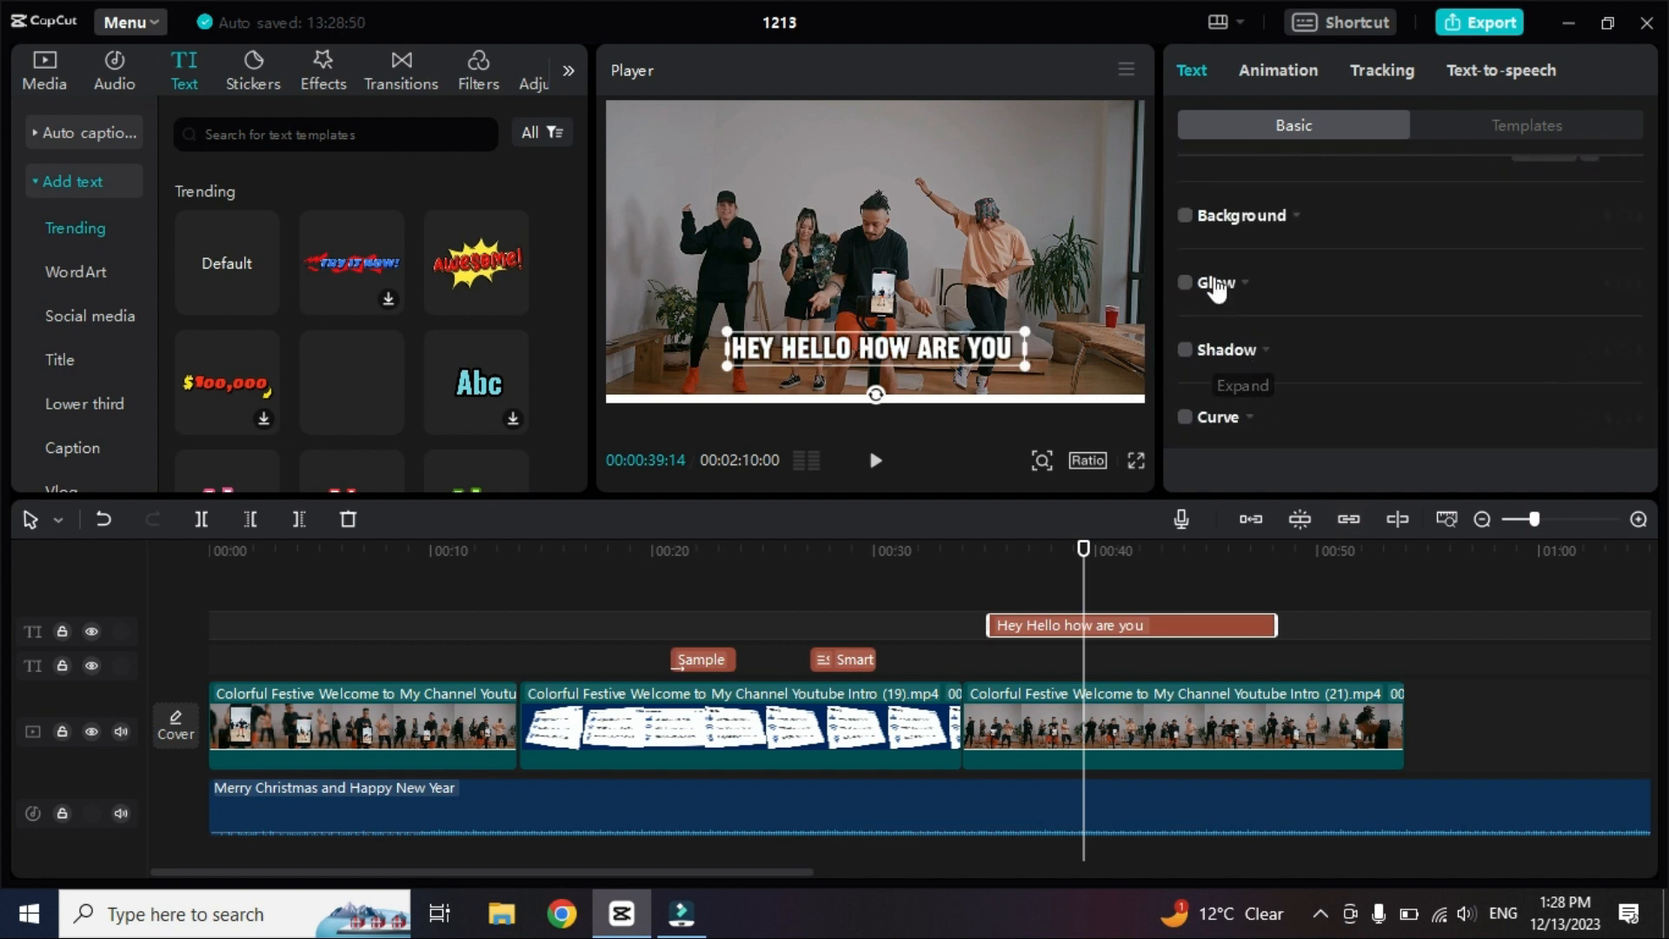
pyautogui.click(1184, 217)
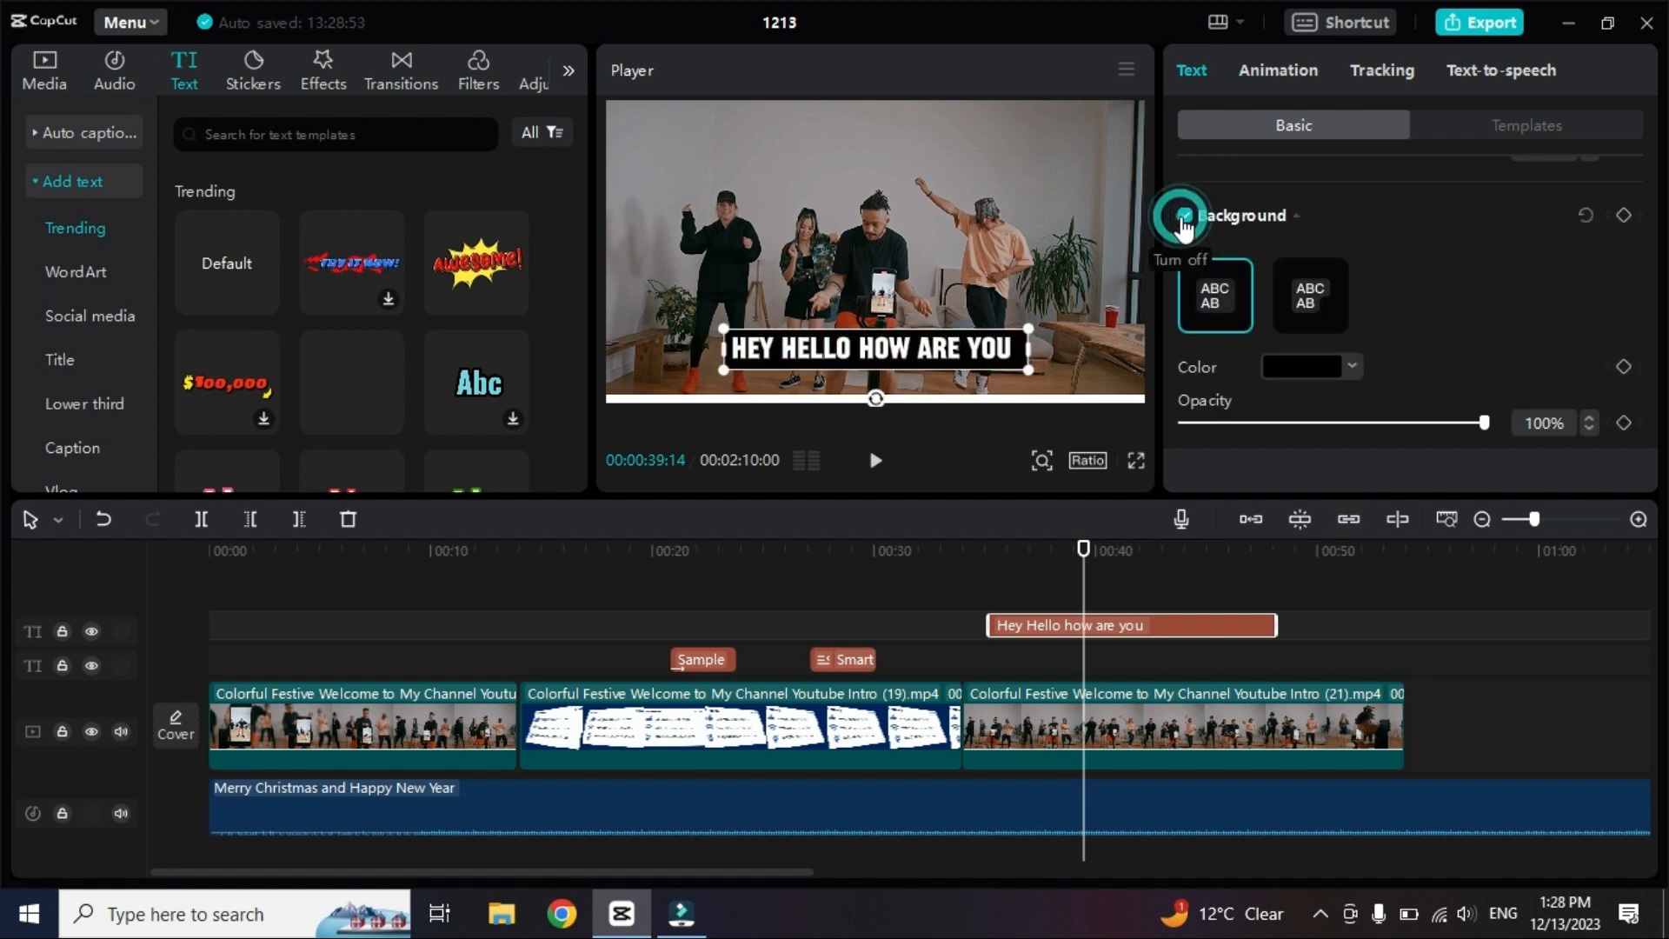
pyautogui.click(1184, 218)
pyautogui.scroll(-3, 1205, 308)
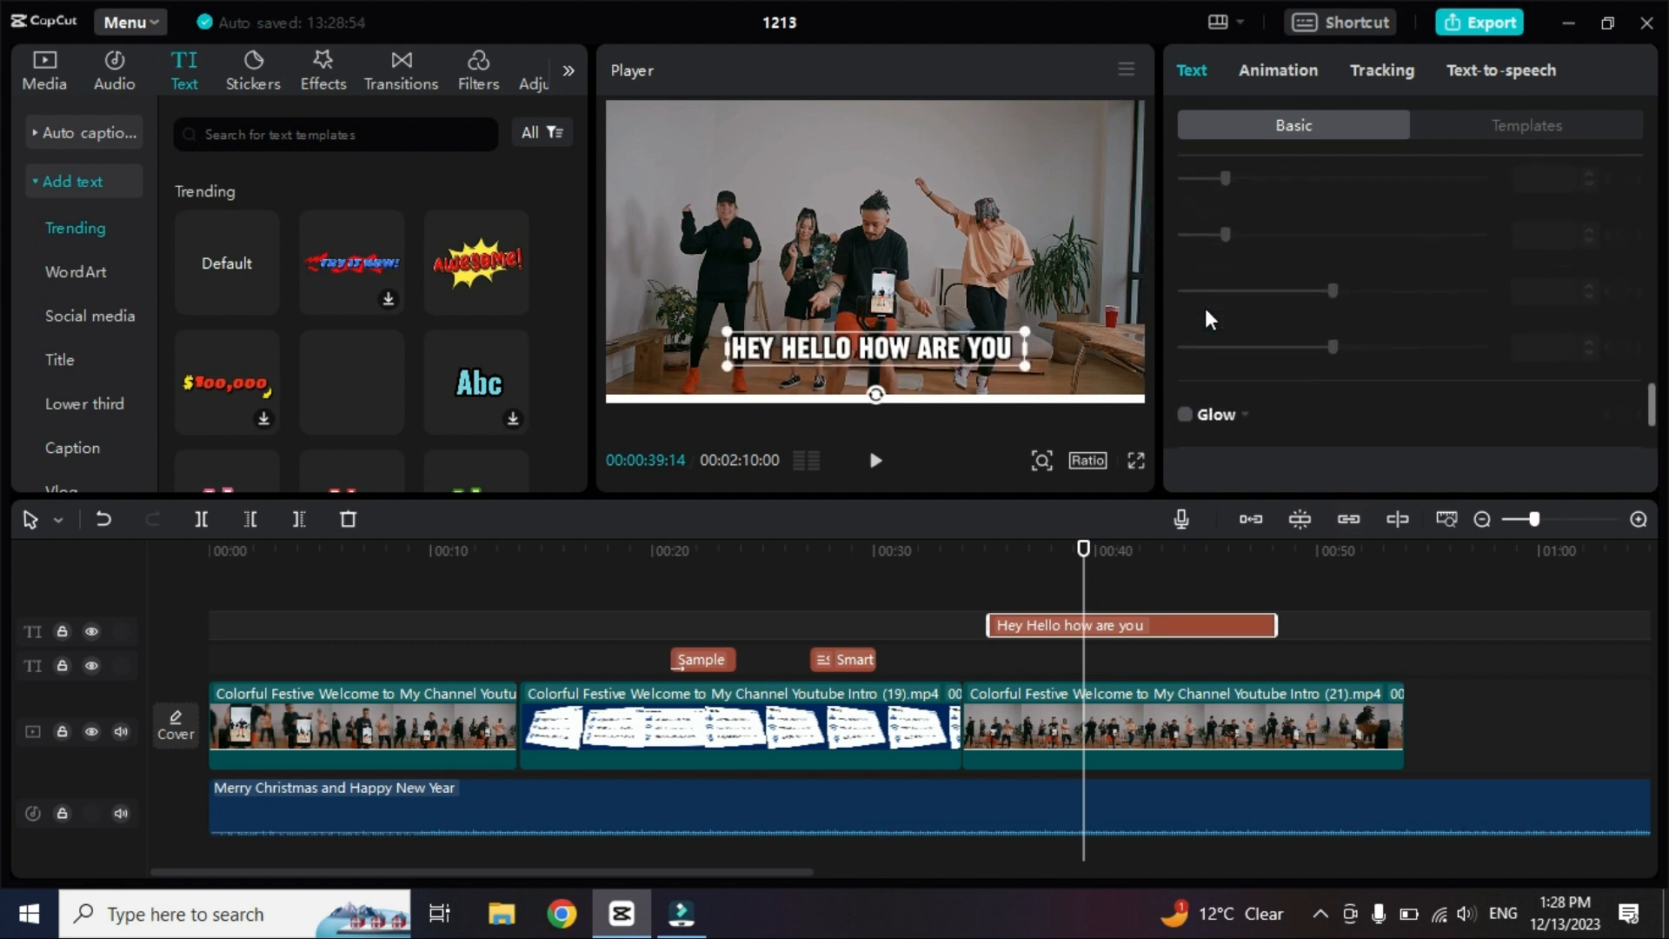
pyautogui.click(1190, 289)
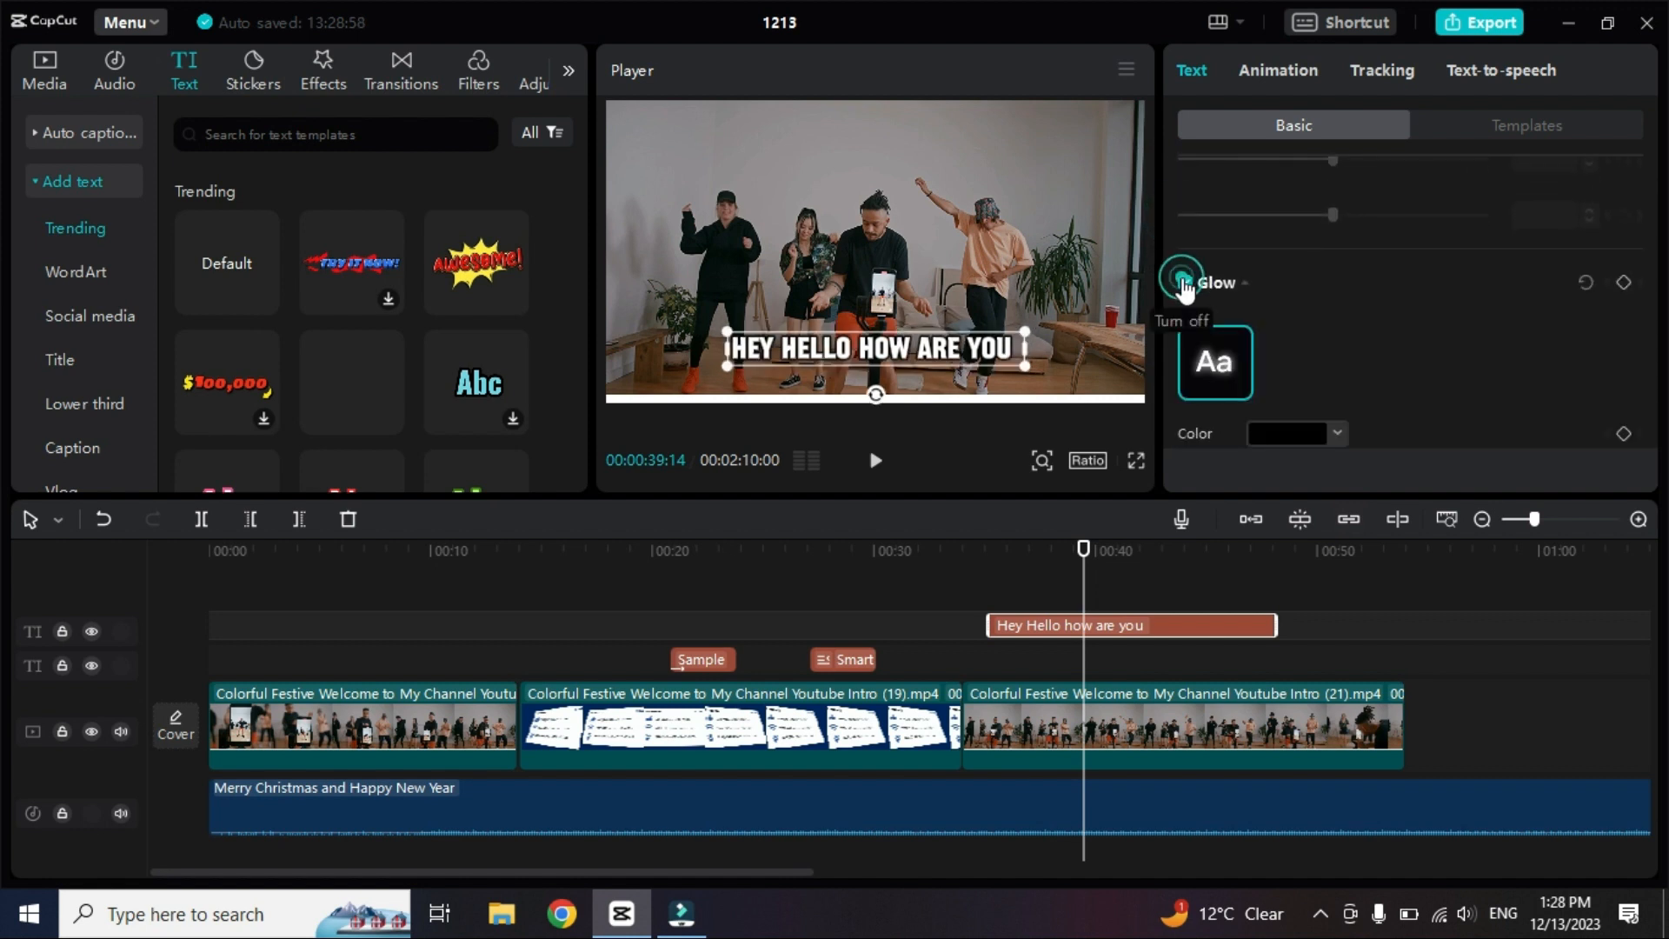
pyautogui.scroll(-3, 1199, 318)
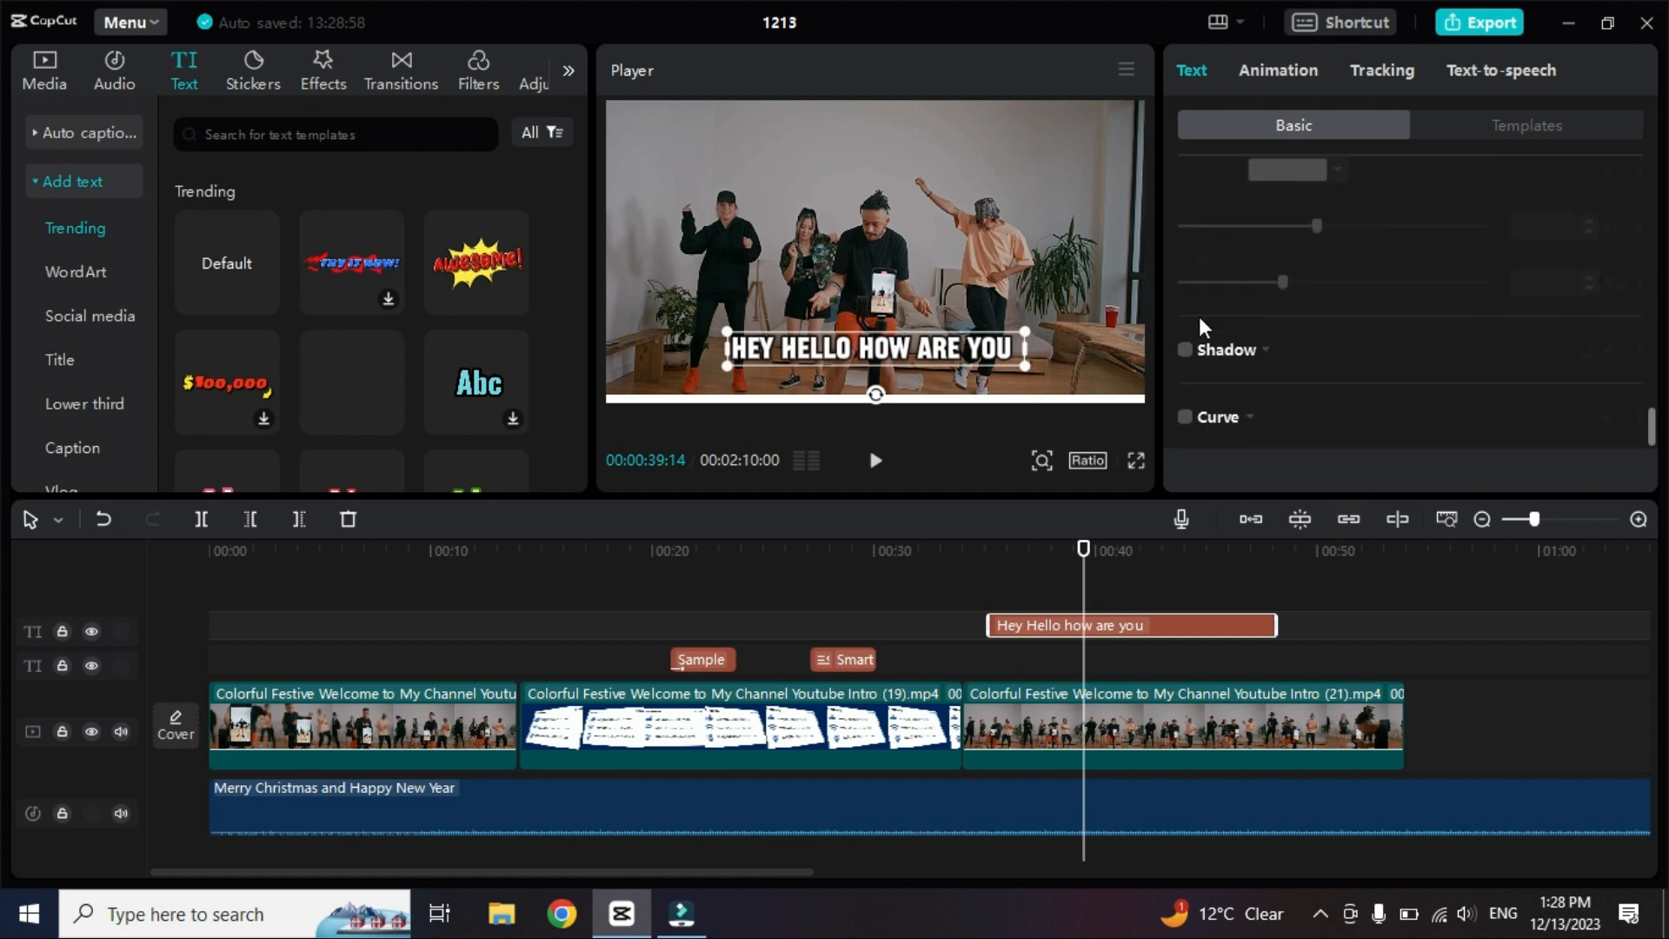
pyautogui.click(1185, 417)
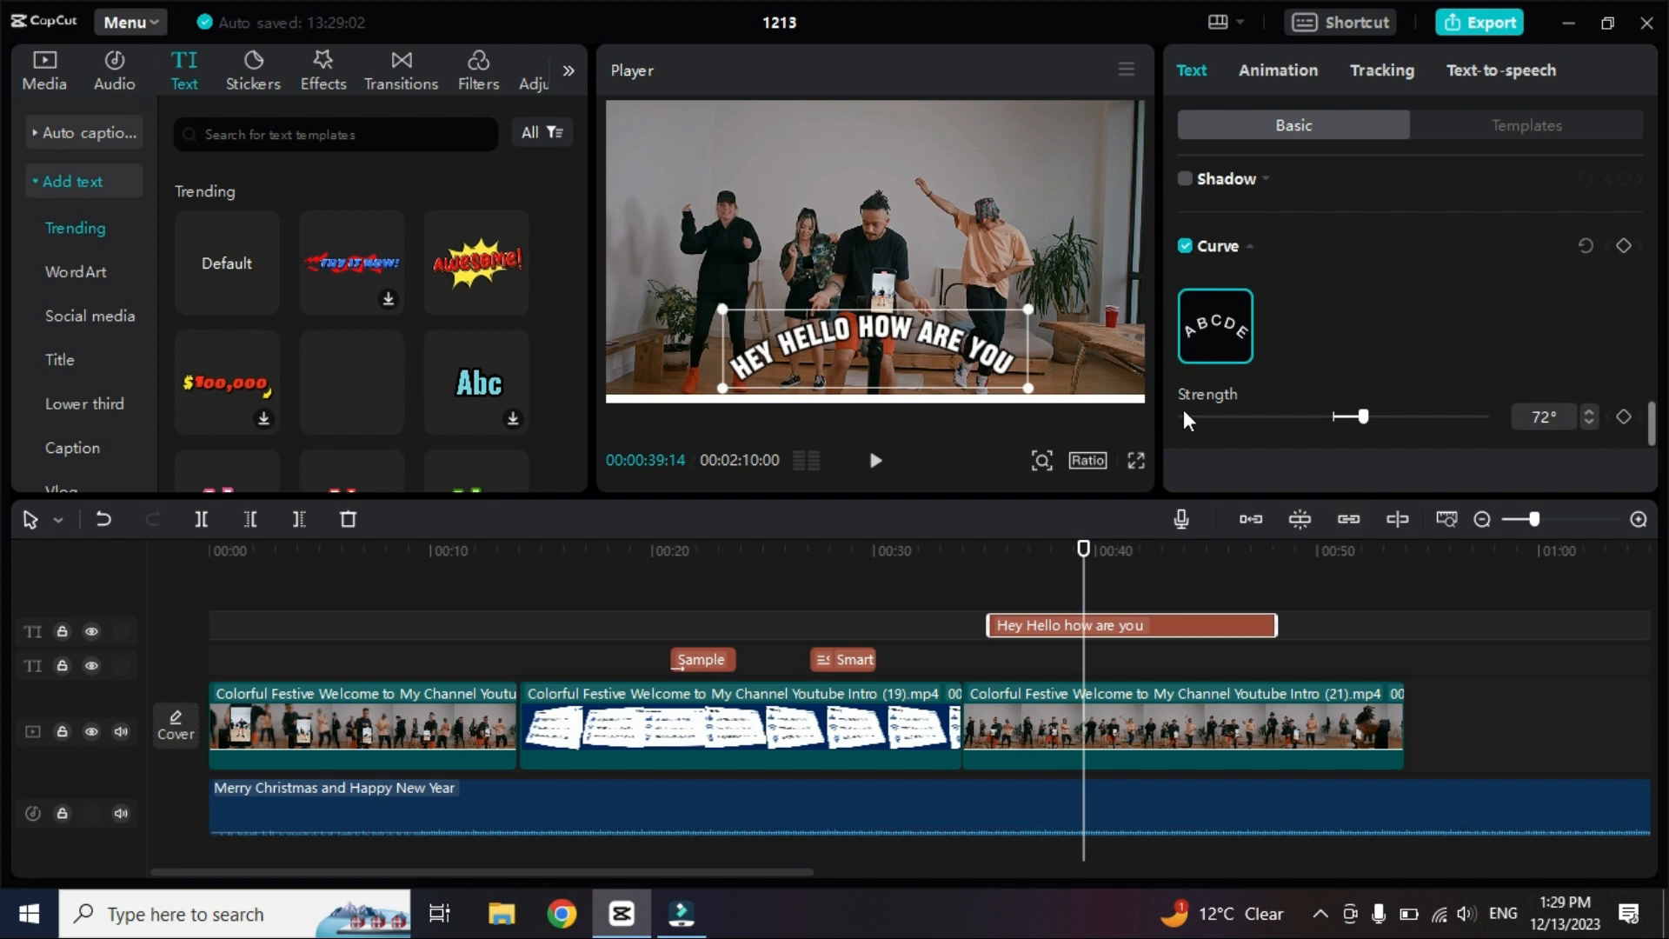
pyautogui.click(1185, 247)
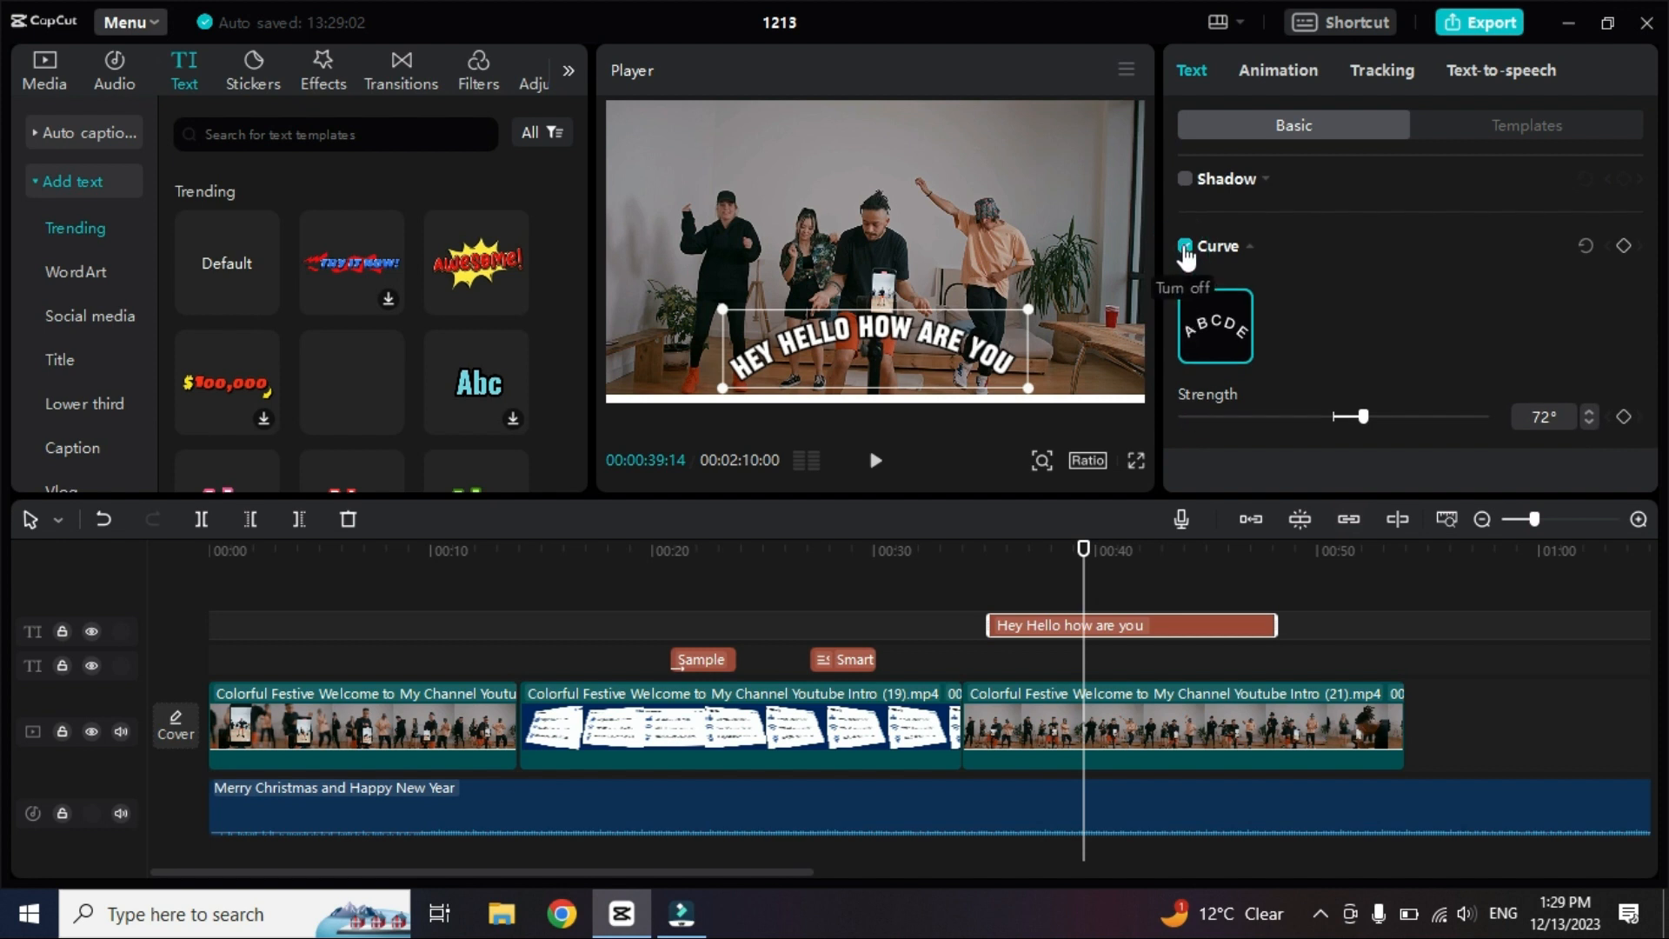